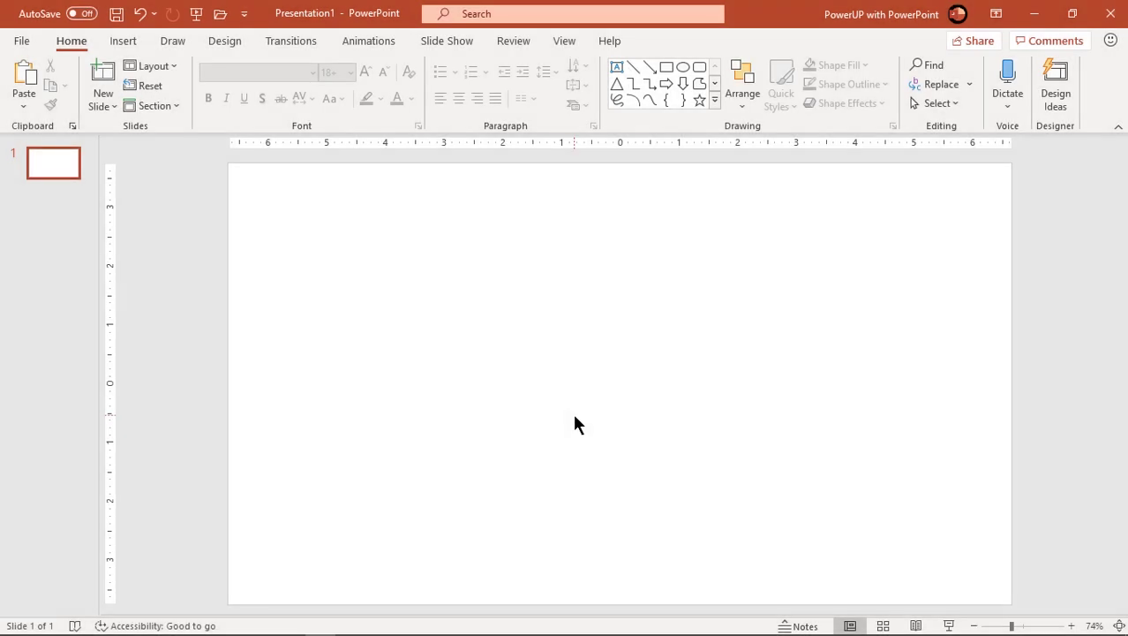
# Turn on the slide's centre guides and fill the background with White, Darker 5%.
pyautogui.click(588, 44)
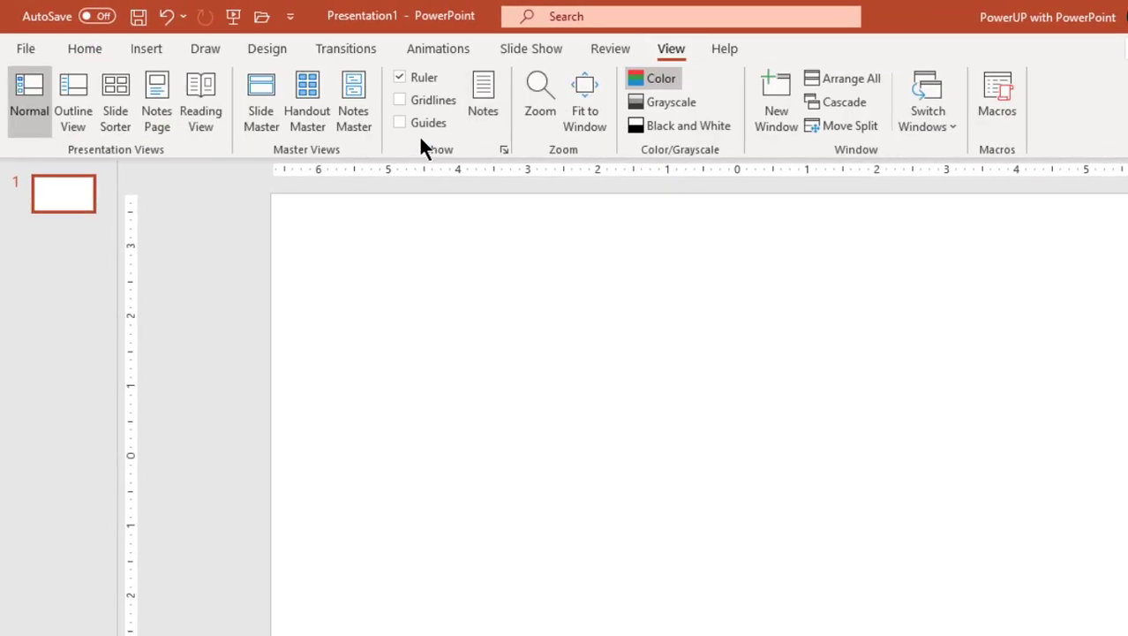
pyautogui.click(413, 123)
pyautogui.rightClick(577, 337)
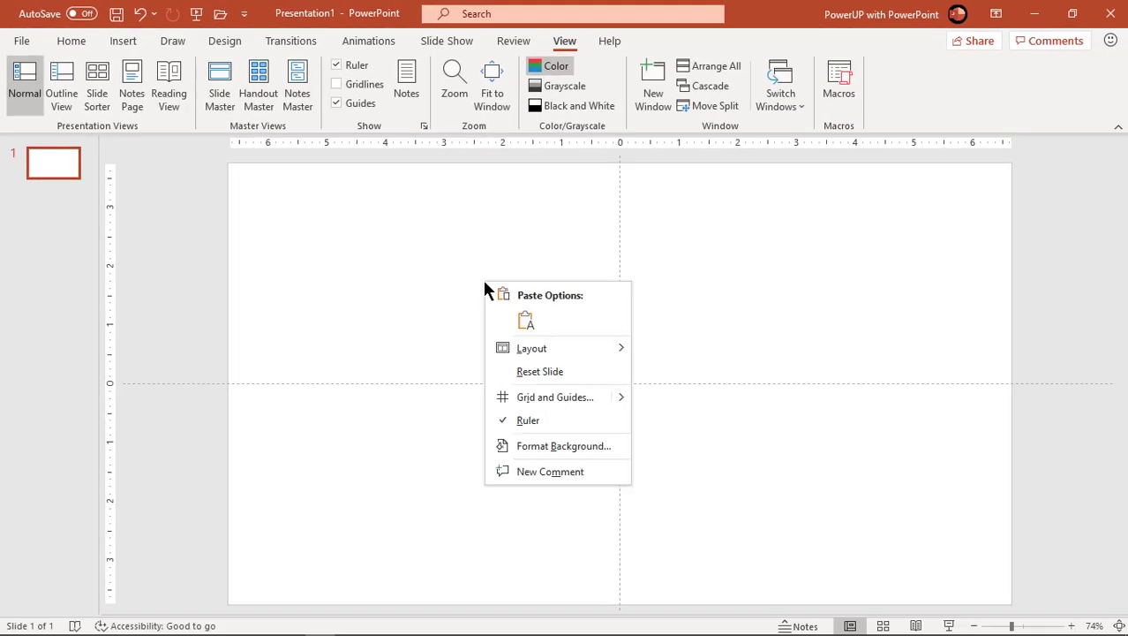
pyautogui.click(537, 446)
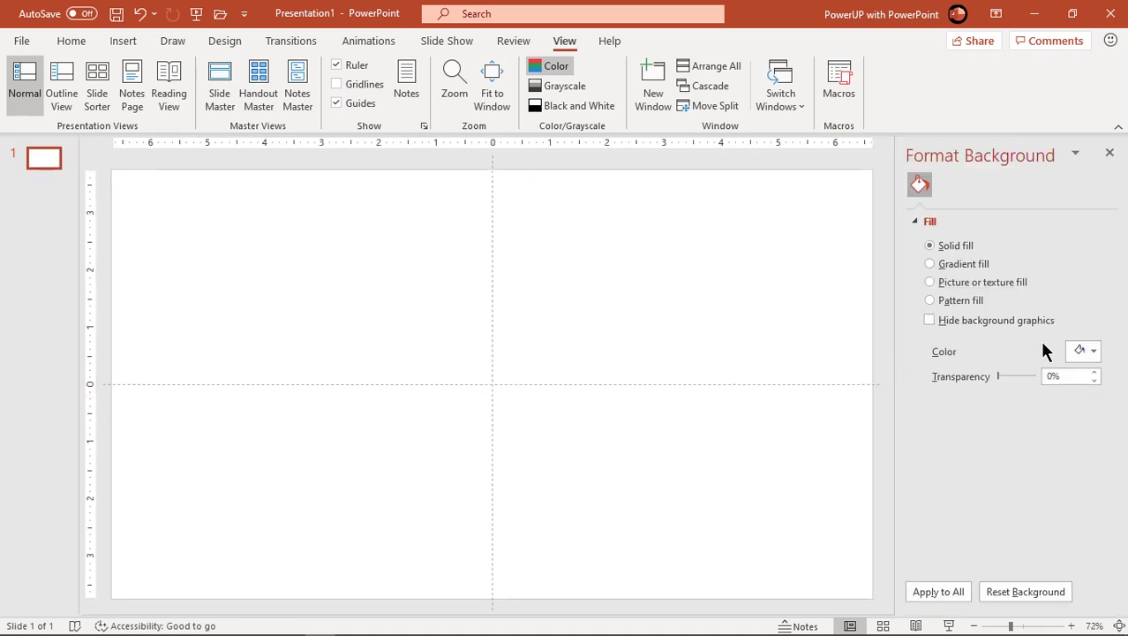
pyautogui.click(1085, 352)
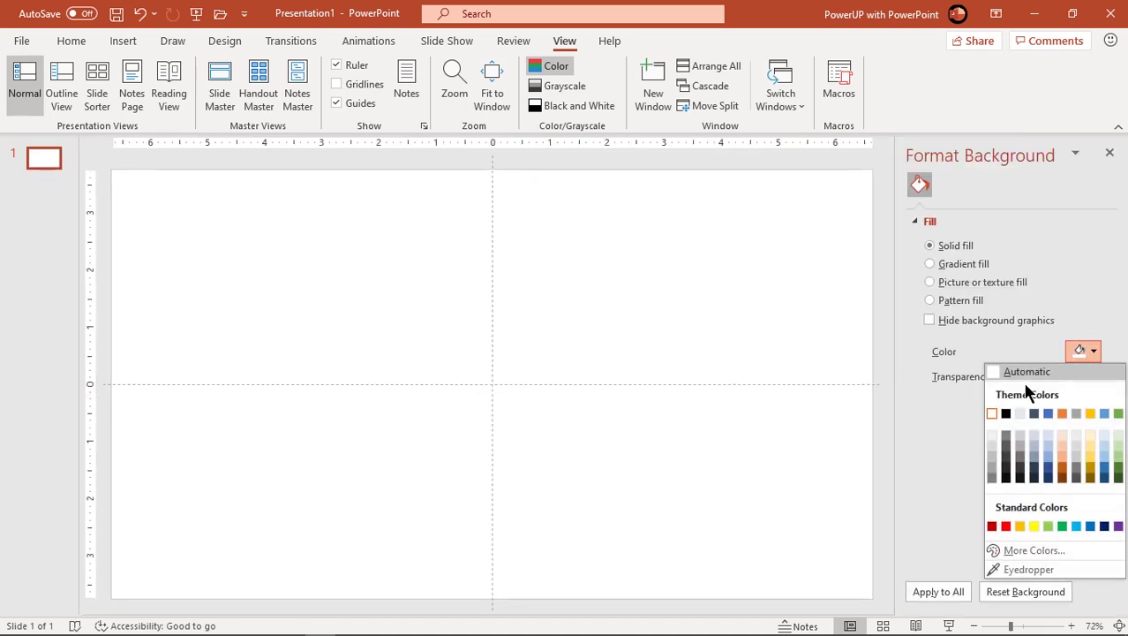
pyautogui.click(992, 435)
pyautogui.click(1109, 153)
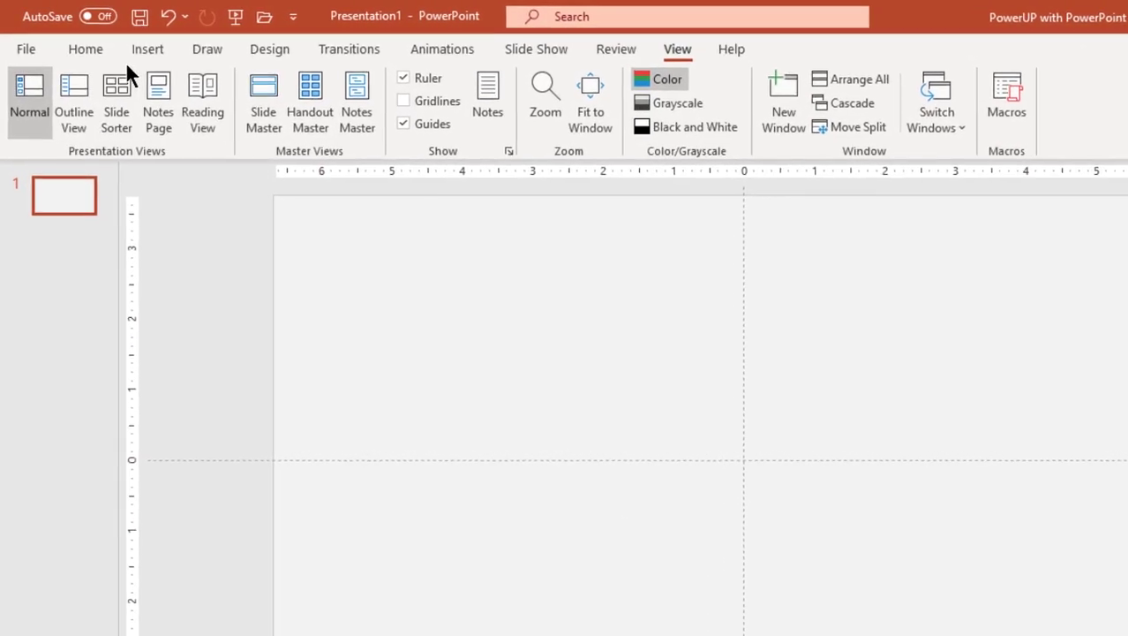
# Draw a text box near the top reading 'Q1' over 'Type In Your Question Here...'.
pyautogui.click(142, 50)
pyautogui.click(323, 123)
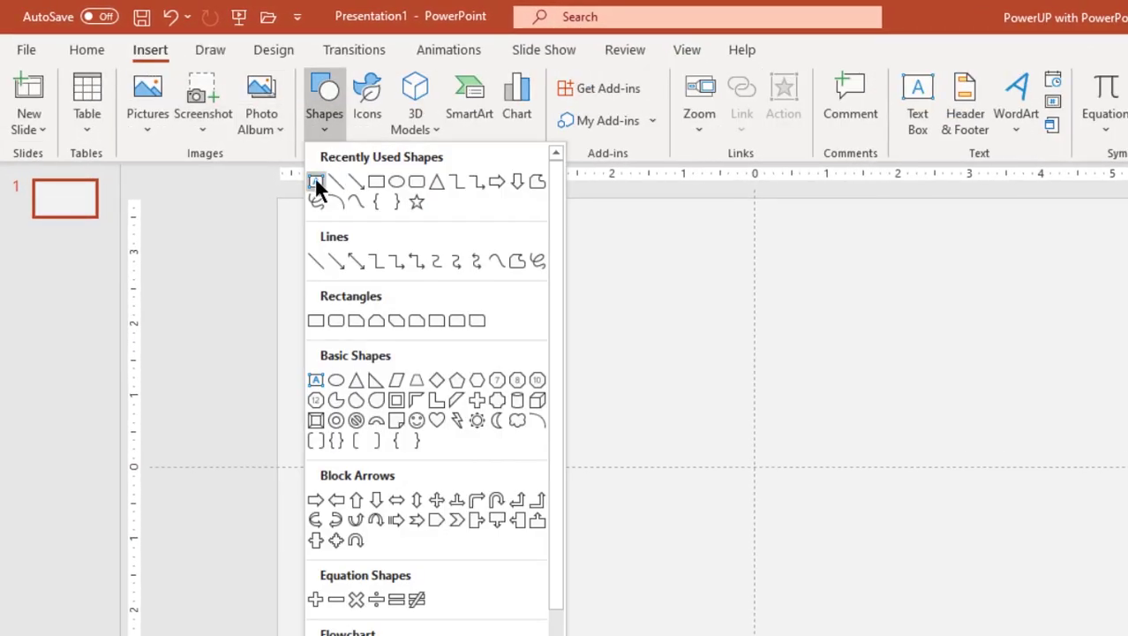
pyautogui.click(315, 181)
pyautogui.moveTo(550, 278); pyautogui.dragTo(946, 402)
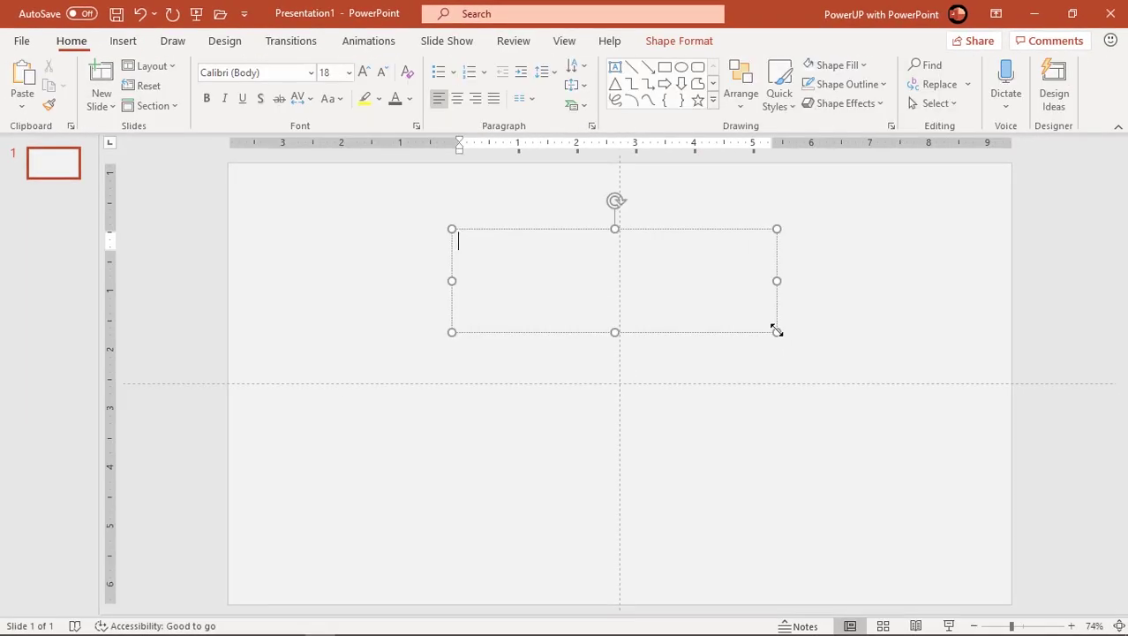
pyautogui.write('Q1')
pyautogui.press('Return')
pyautogui.write('Type In Your Question Here...')
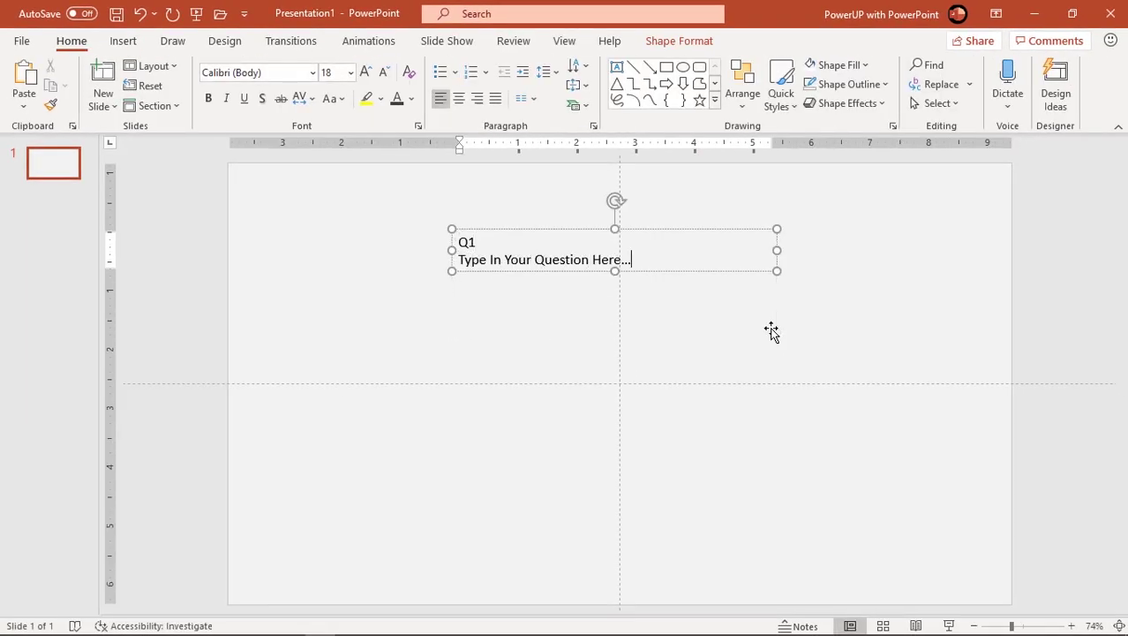
# Format the whole text box in Eurostile BQ, dark grey, size 44.
pyautogui.click(707, 267)
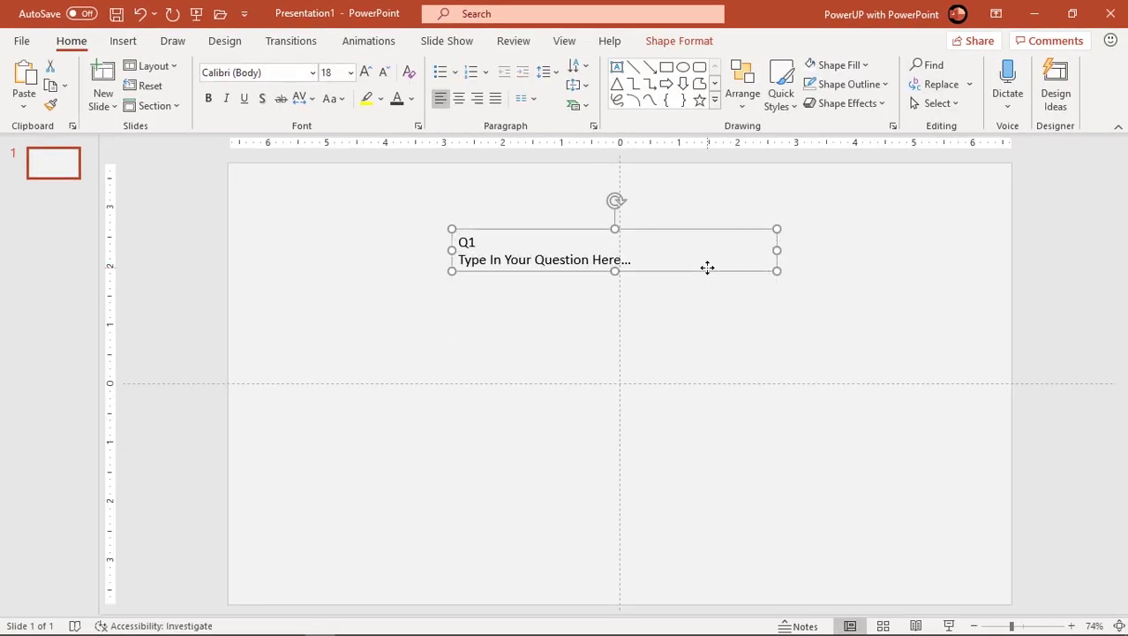
pyautogui.click(314, 74)
pyautogui.click(273, 184)
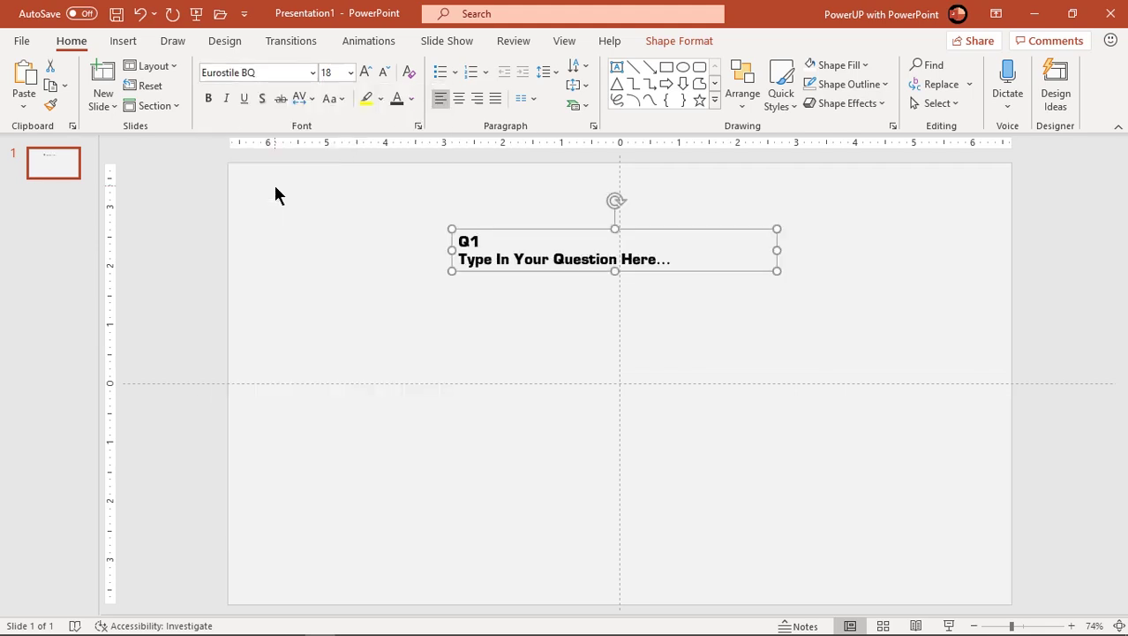
pyautogui.click(411, 98)
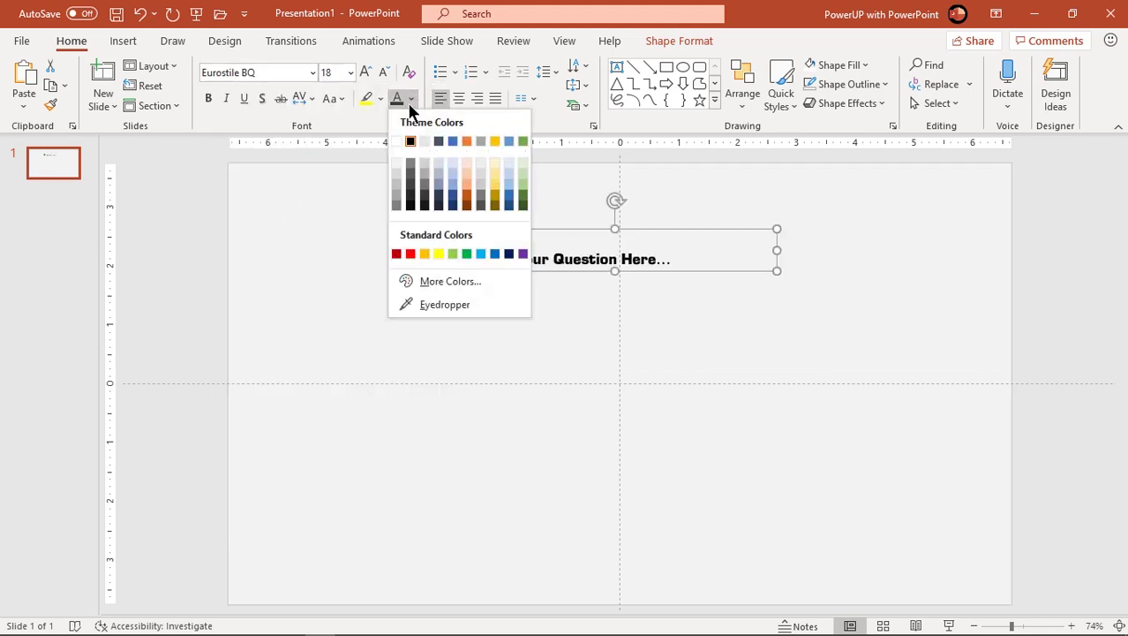
pyautogui.click(410, 185)
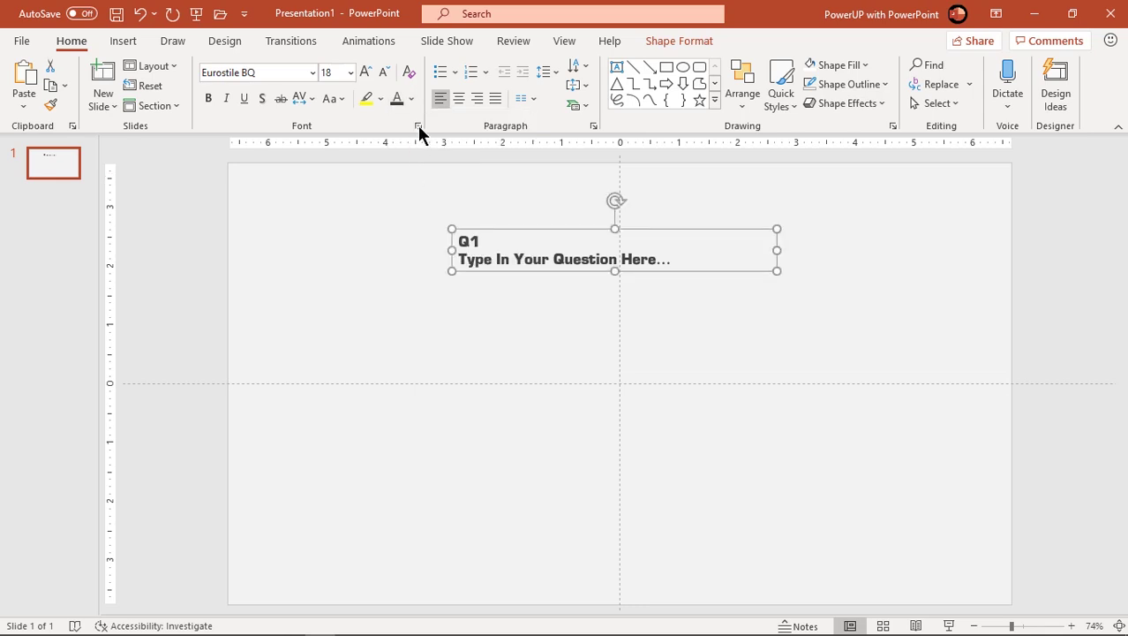
pyautogui.click(370, 73)
pyautogui.click(369, 73)
pyautogui.click(370, 74)
pyautogui.click(370, 73)
pyautogui.click(370, 73)
pyautogui.click(370, 73)
pyautogui.click(370, 73)
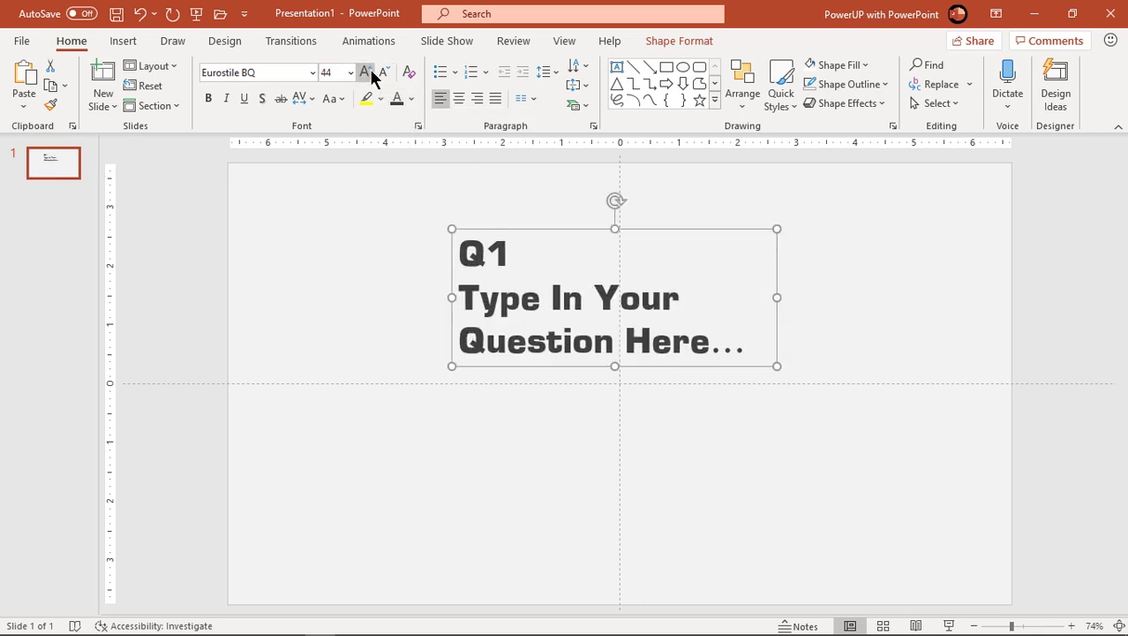
# Widen the text box, centre it on the slide and centre-align its text.
pyautogui.moveTo(776, 297); pyautogui.dragTo(1013, 297)
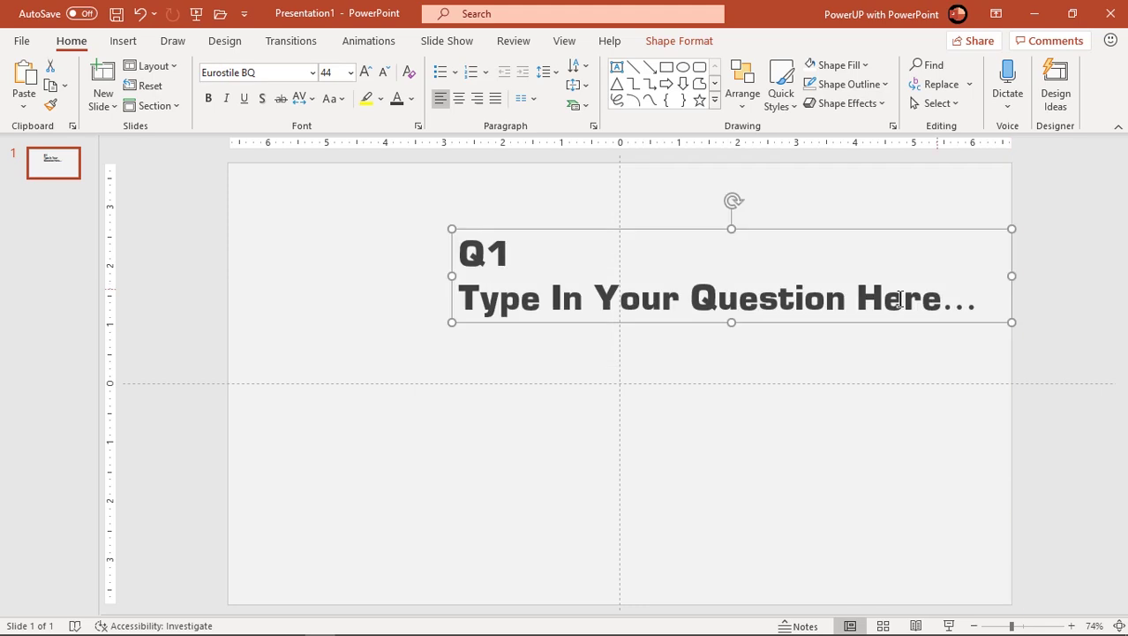
pyautogui.moveTo(778, 325); pyautogui.dragTo(676, 348)
pyautogui.click(458, 101)
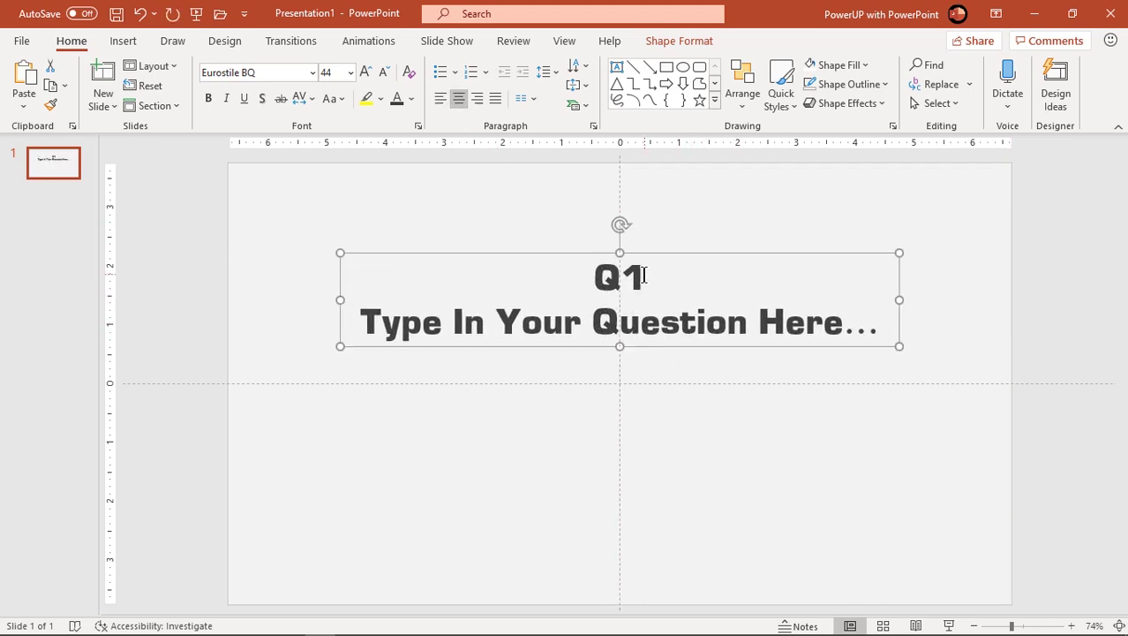
# Make the Q1 heading blue and enlarge it to size 60.
pyautogui.moveTo(645, 274); pyautogui.dragTo(577, 273)
pyautogui.click(411, 98)
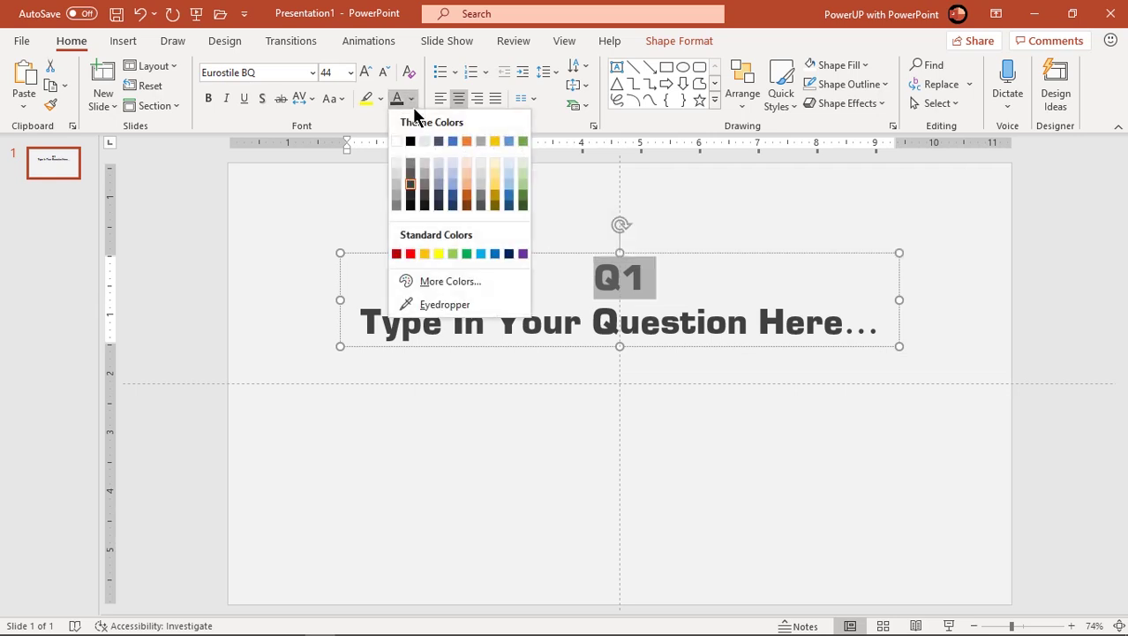
pyautogui.click(492, 253)
pyautogui.click(366, 72)
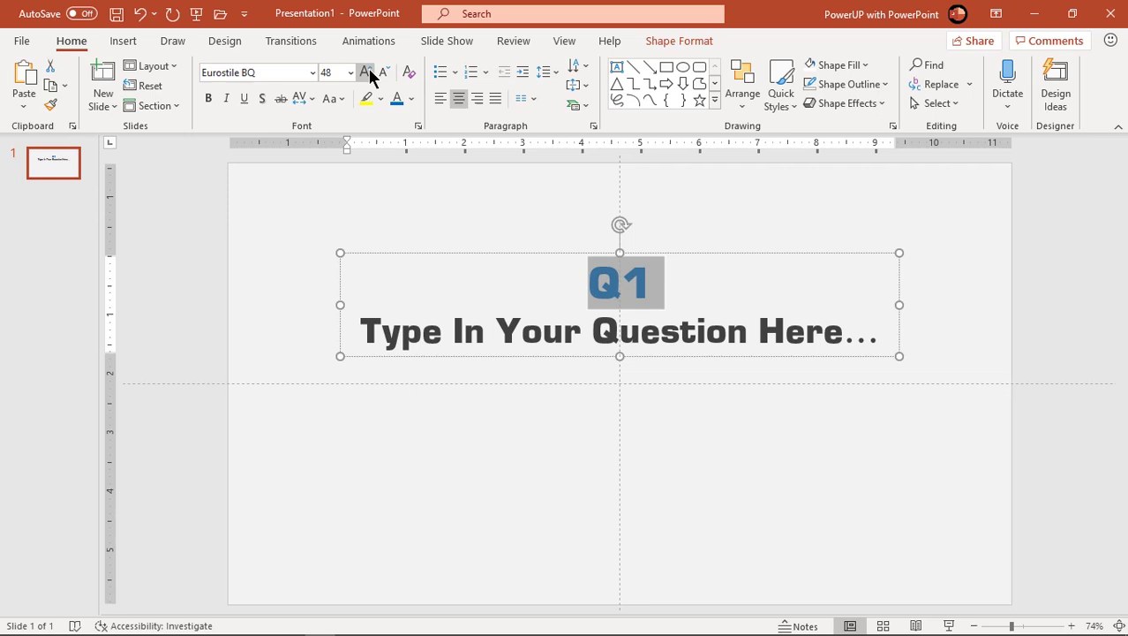
pyautogui.click(366, 72)
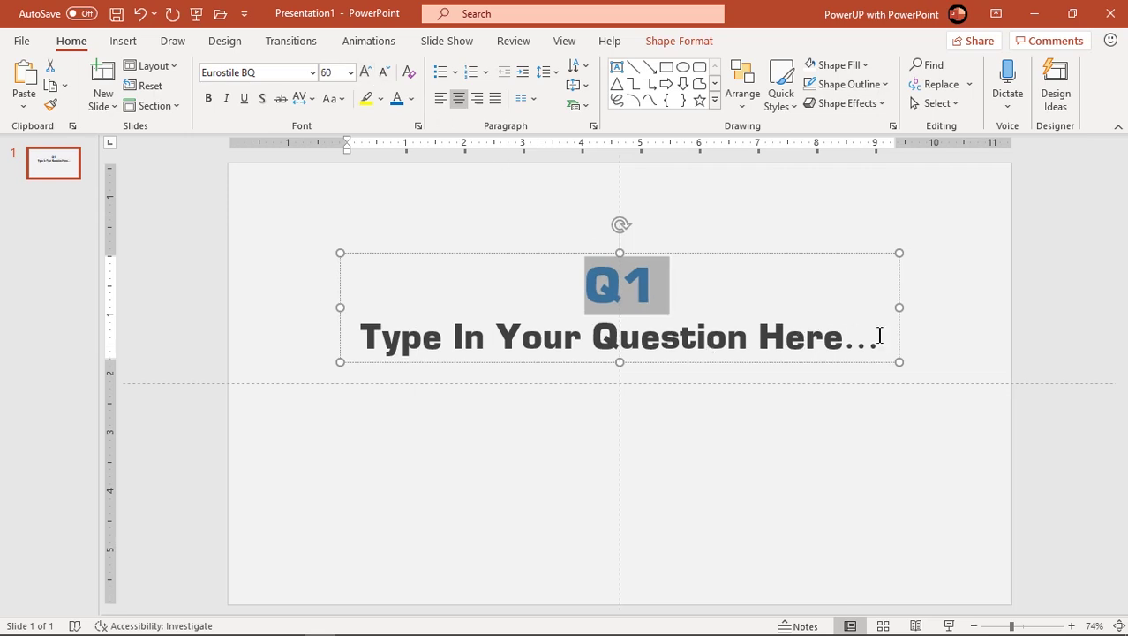
# Enlarge the question line to 48 and re-centre the widened box.
pyautogui.moveTo(875, 345); pyautogui.dragTo(408, 328)
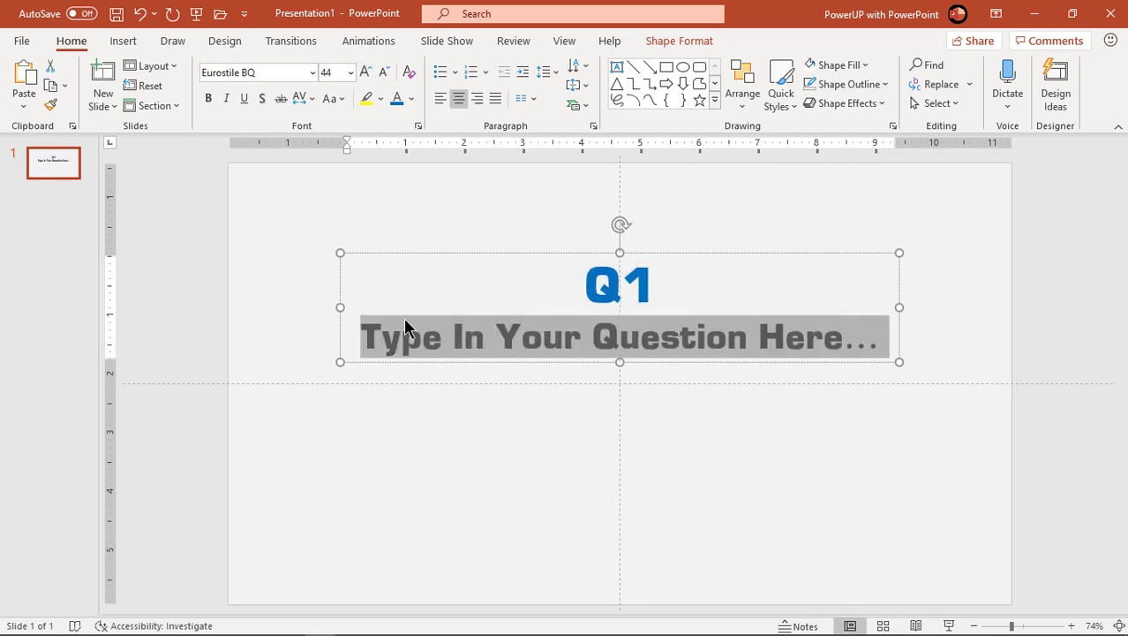
pyautogui.click(365, 73)
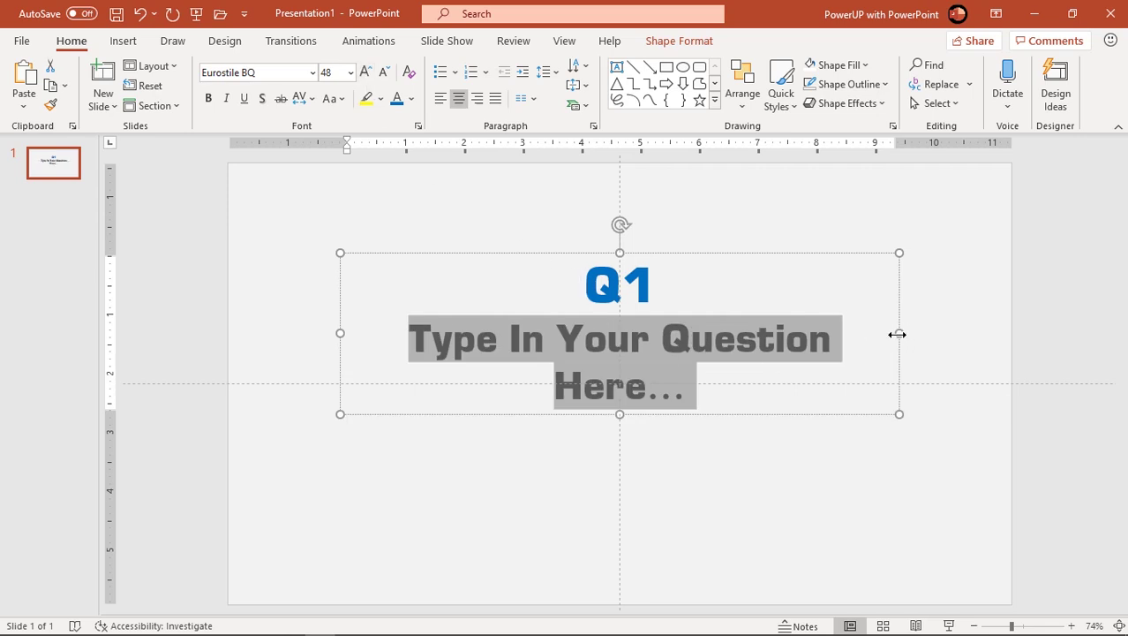
pyautogui.moveTo(897, 333); pyautogui.dragTo(952, 333)
pyautogui.moveTo(781, 372); pyautogui.dragTo(721, 365)
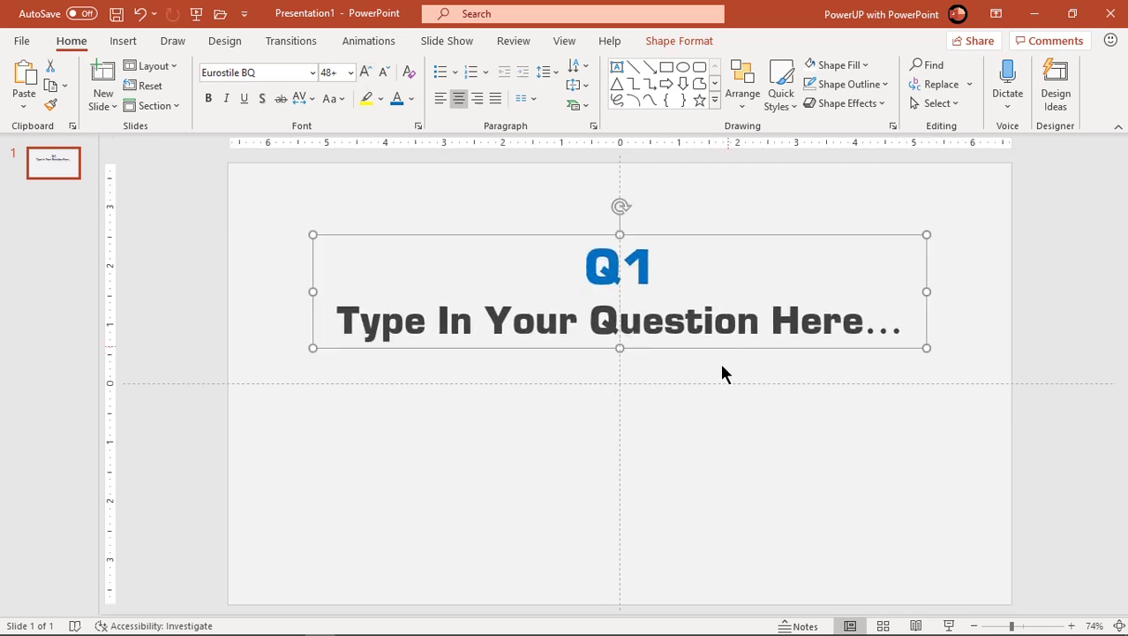
pyautogui.click(713, 412)
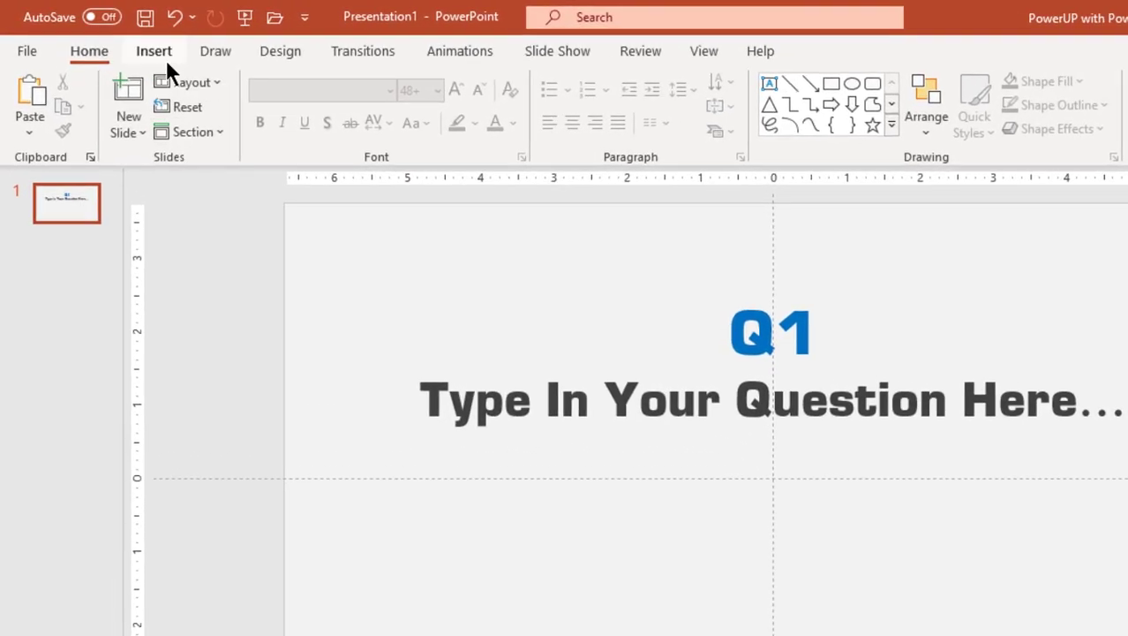
# Draw a pill-shaped rounded rectangle 3.27 inches wide below the question.
pyautogui.click(166, 59)
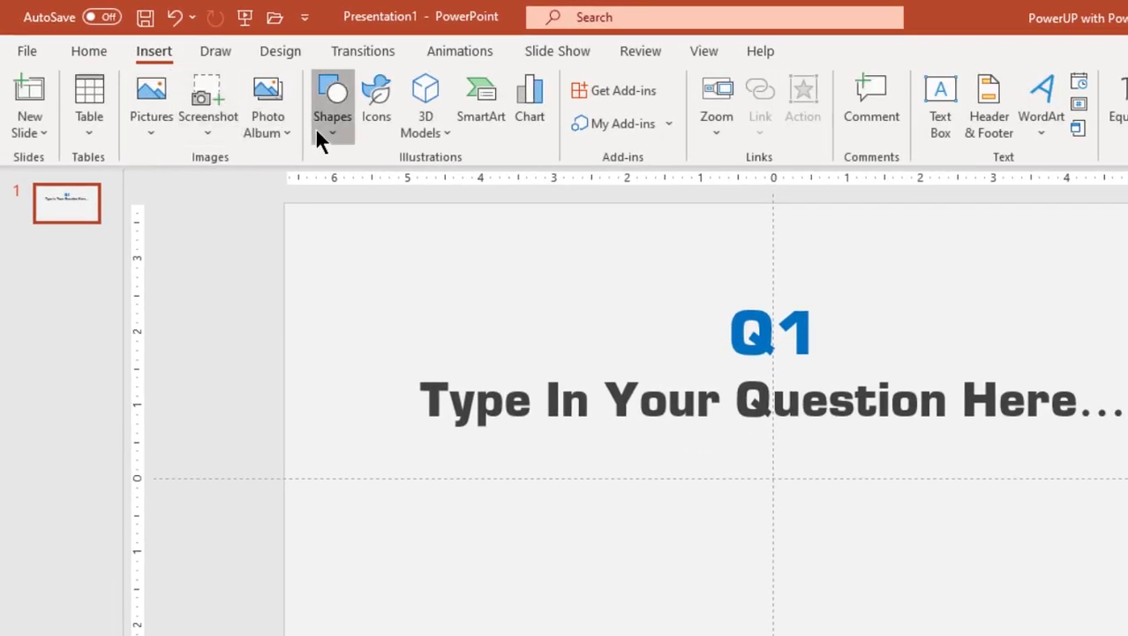
pyautogui.click(316, 128)
pyautogui.click(426, 186)
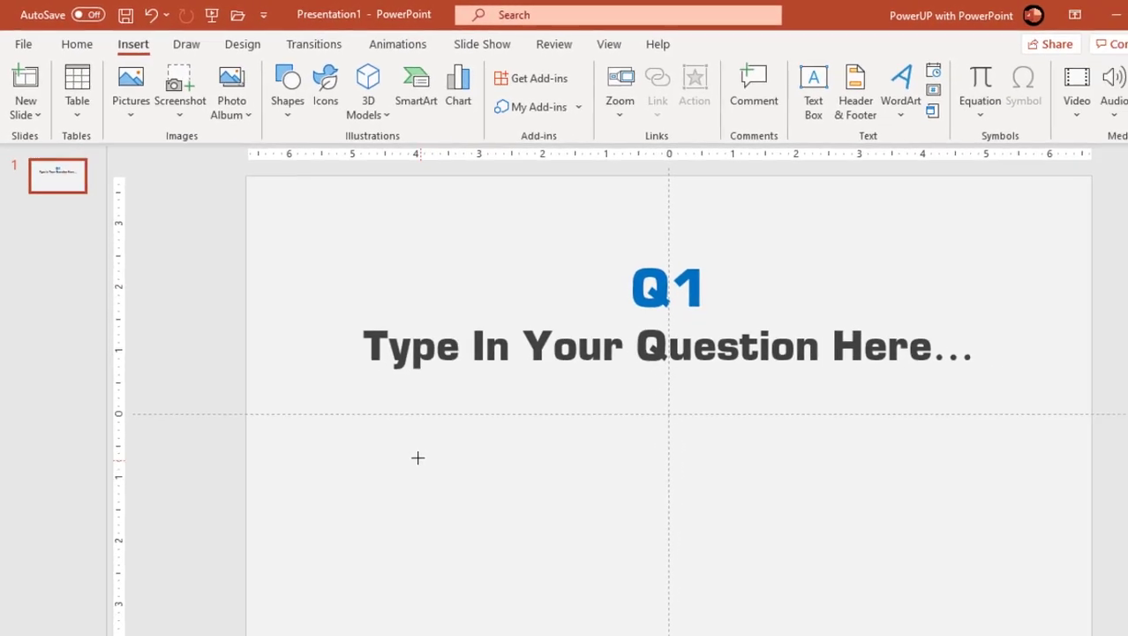
pyautogui.moveTo(380, 424); pyautogui.dragTo(558, 474)
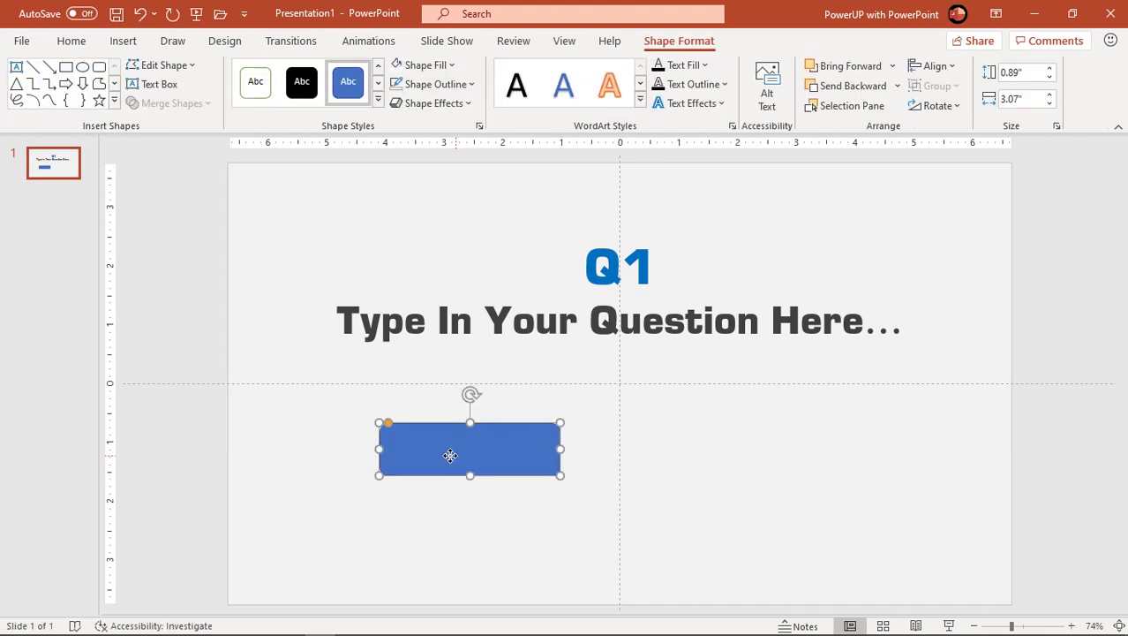
pyautogui.moveTo(448, 454); pyautogui.dragTo(434, 454)
pyautogui.moveTo(371, 424); pyautogui.dragTo(437, 445)
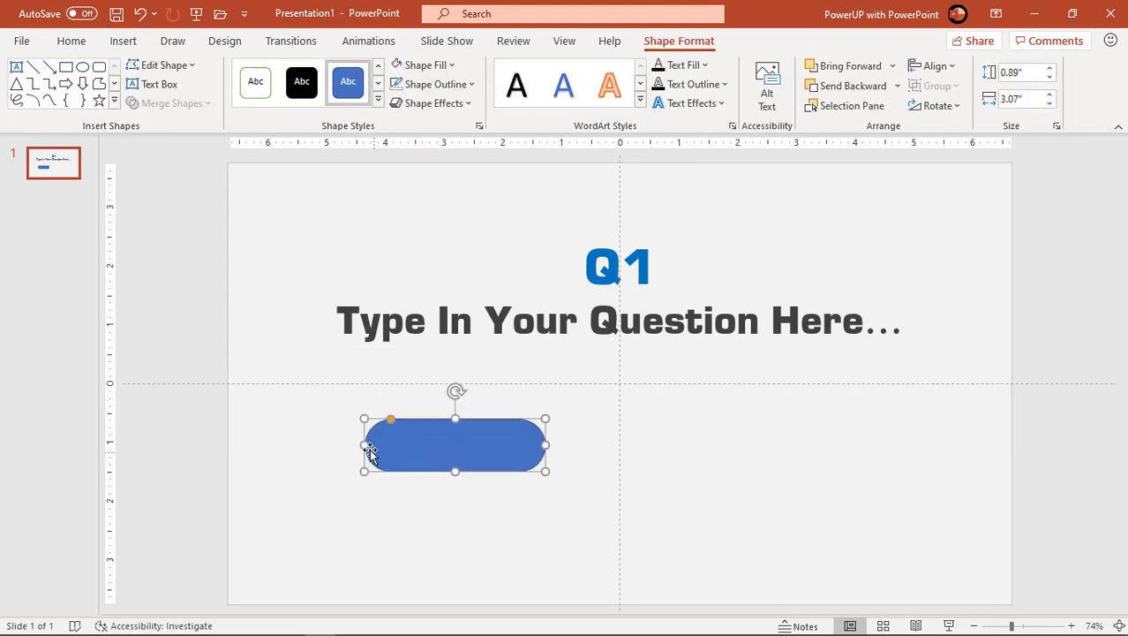
pyautogui.moveTo(365, 445); pyautogui.dragTo(353, 444)
# Remove the pill's outline and fill it white.
pyautogui.click(445, 83)
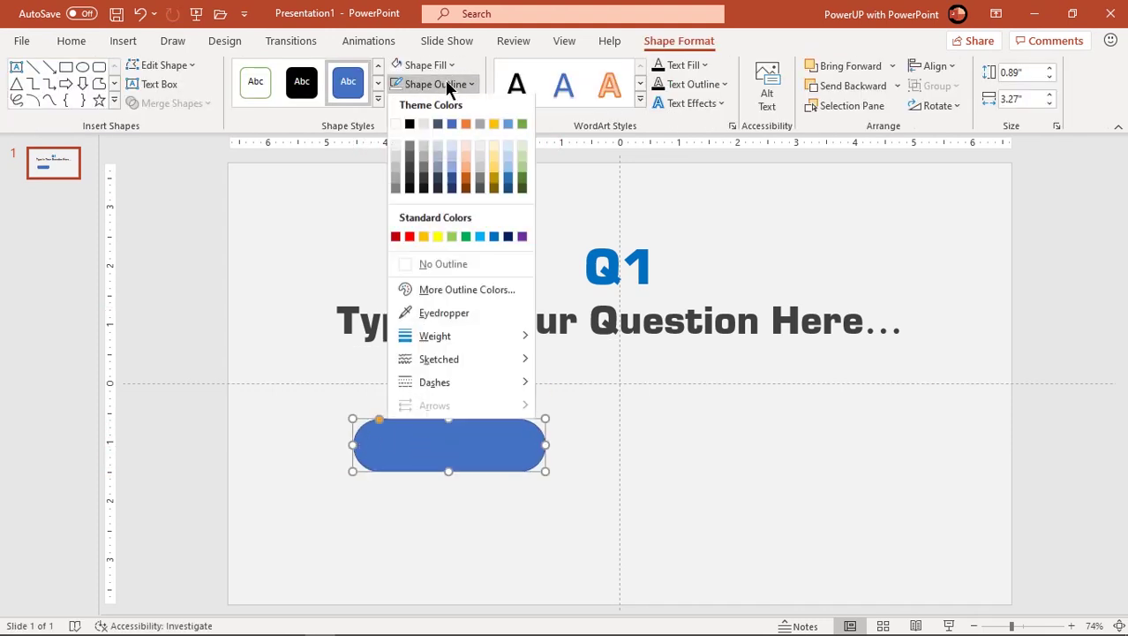
pyautogui.click(413, 264)
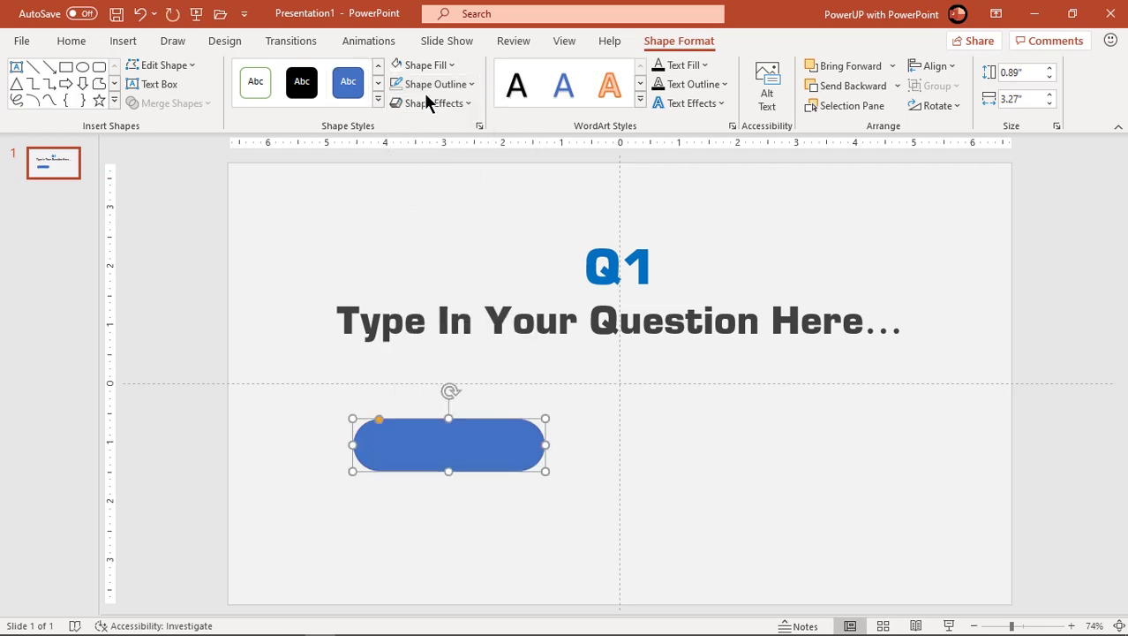
pyautogui.click(429, 67)
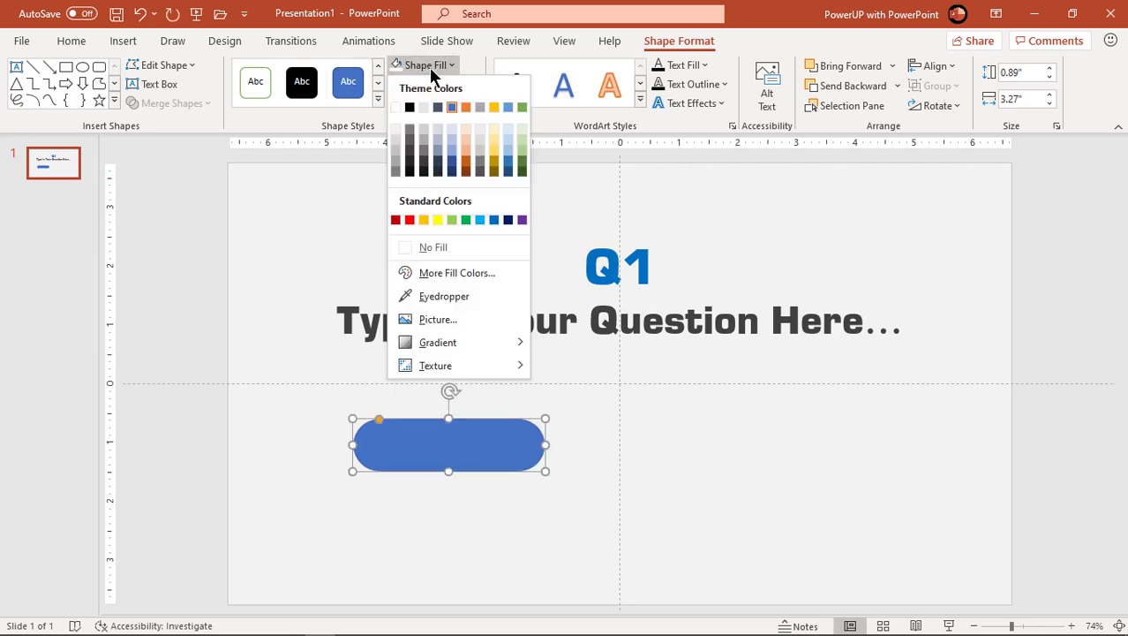
pyautogui.click(395, 107)
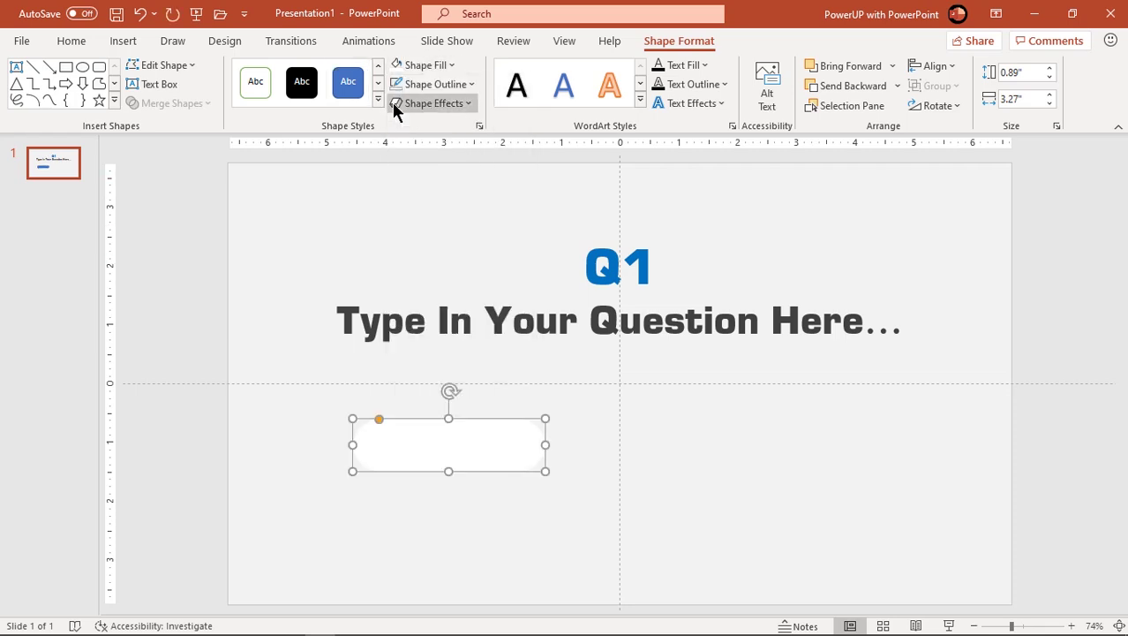
# Give the pill an outer shadow at 41% transparency.
pyautogui.rightClick(500, 448)
pyautogui.click(530, 409)
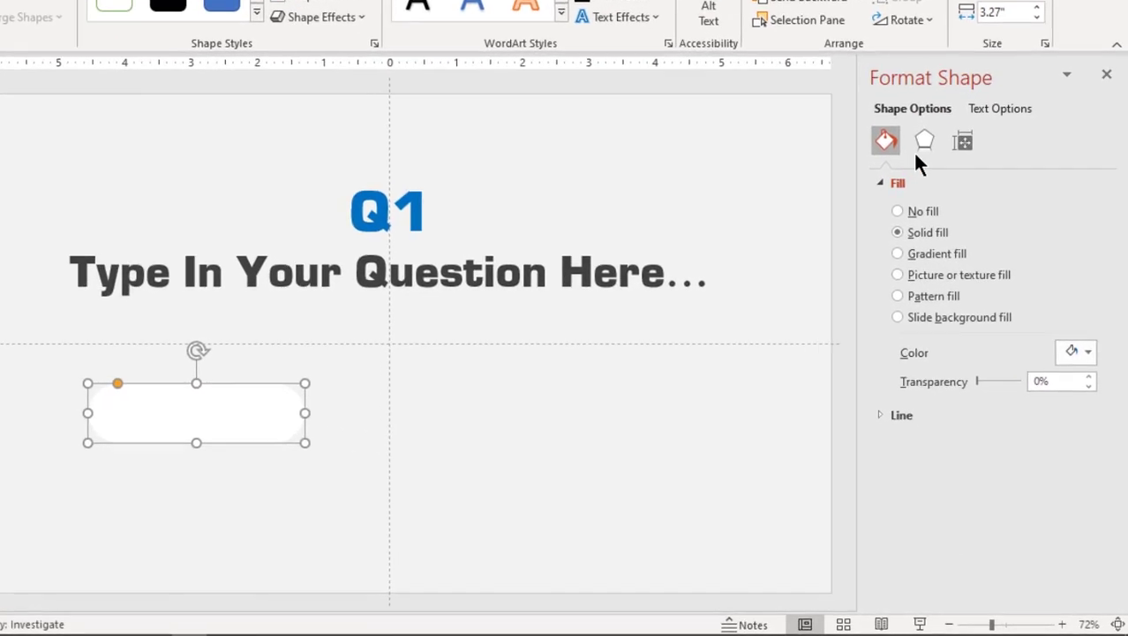
pyautogui.click(924, 141)
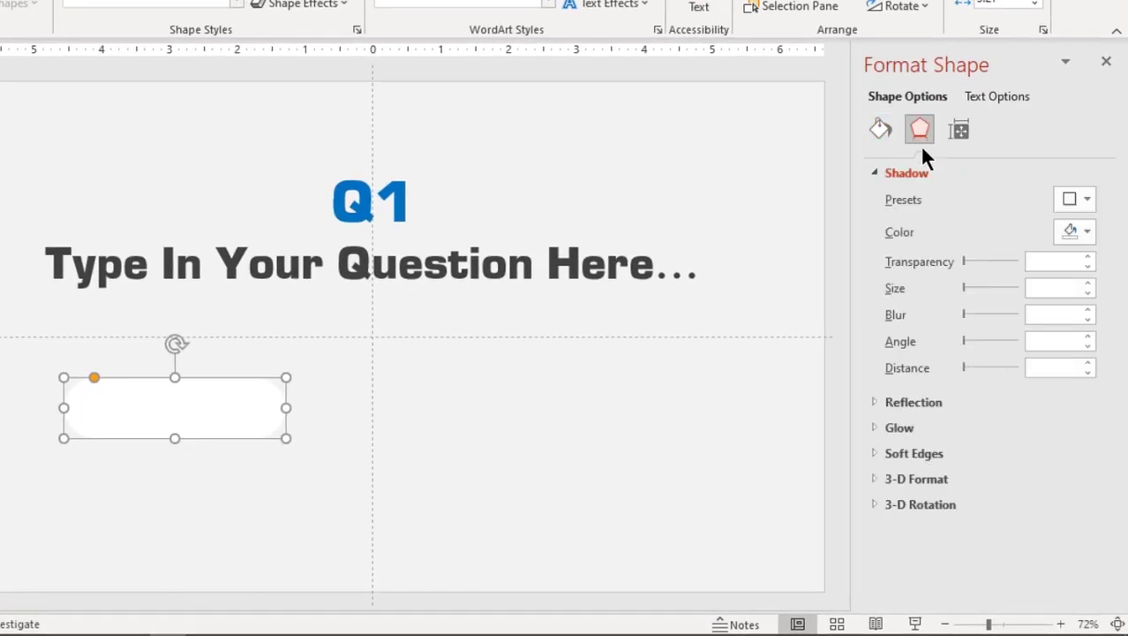
pyautogui.click(1087, 201)
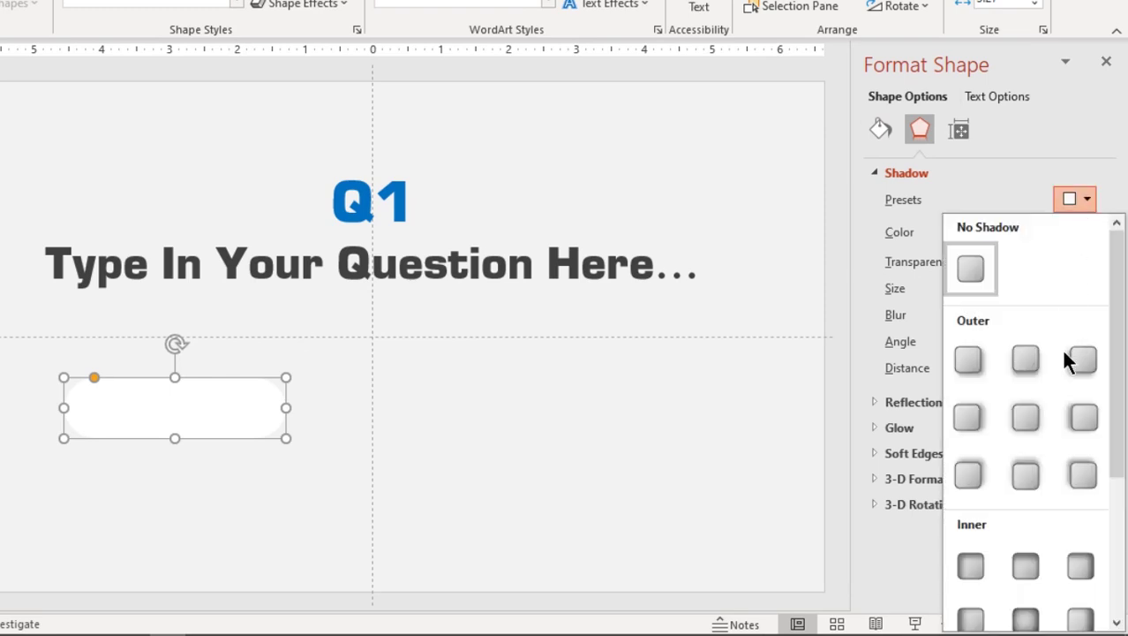
pyautogui.click(1024, 420)
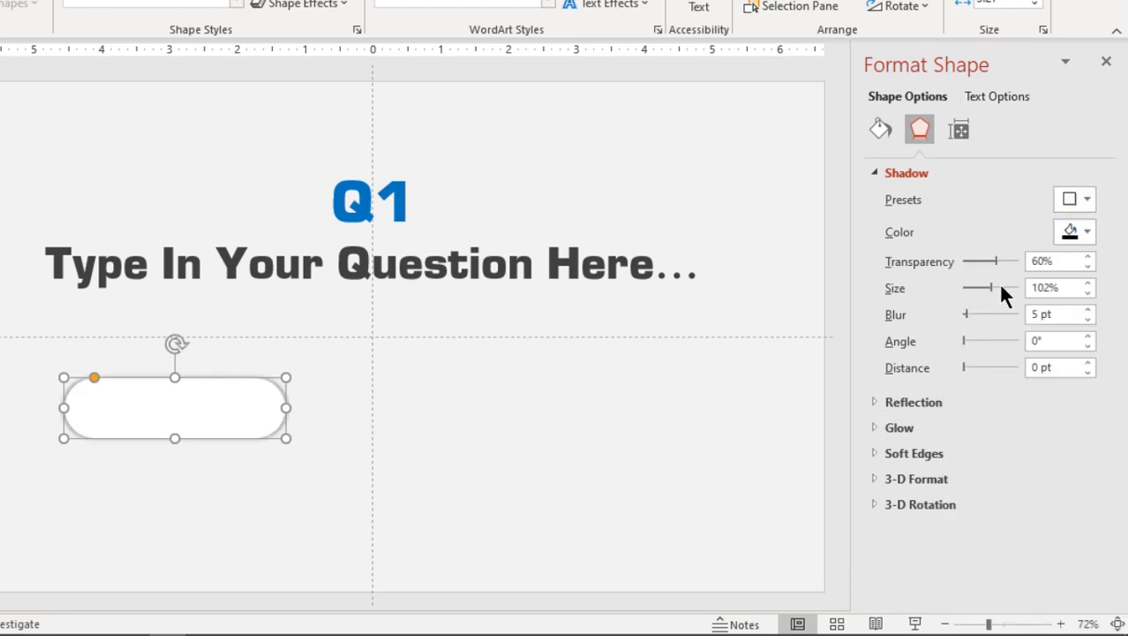
pyautogui.moveTo(995, 262); pyautogui.dragTo(985, 263)
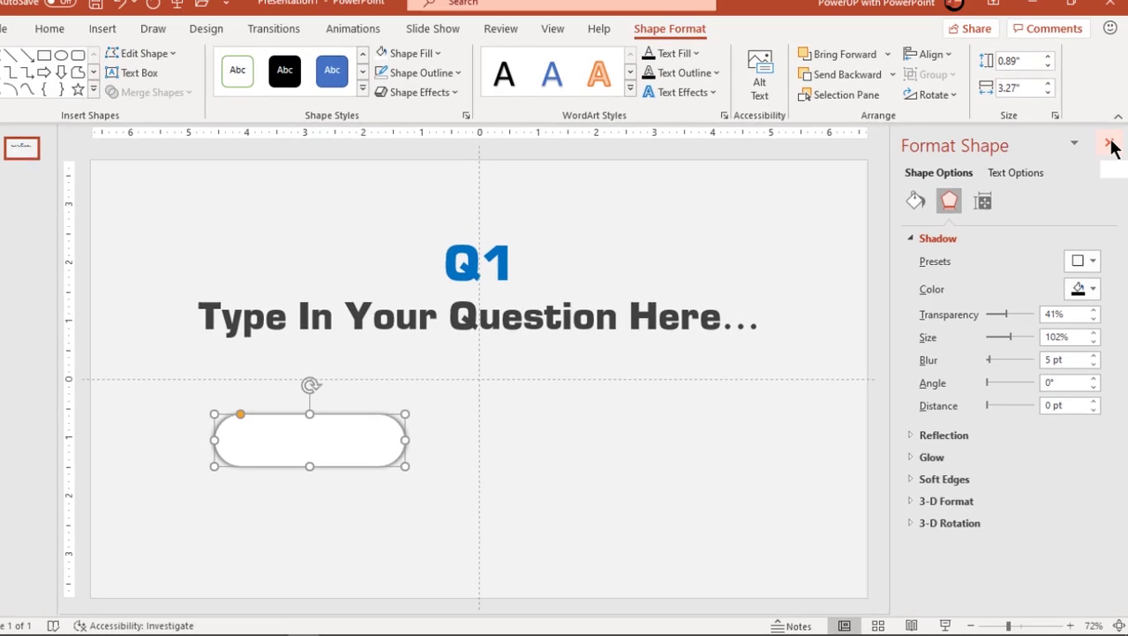
pyautogui.click(1107, 61)
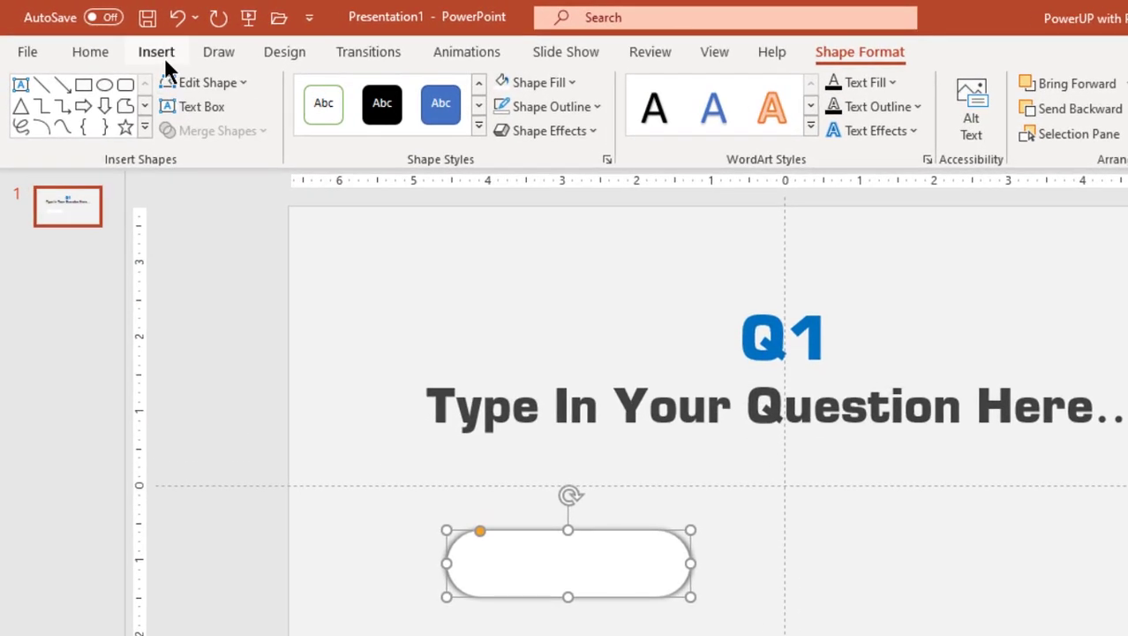
# Add a text box over the button reading 'OPTION 1'.
pyautogui.click(165, 55)
pyautogui.click(340, 142)
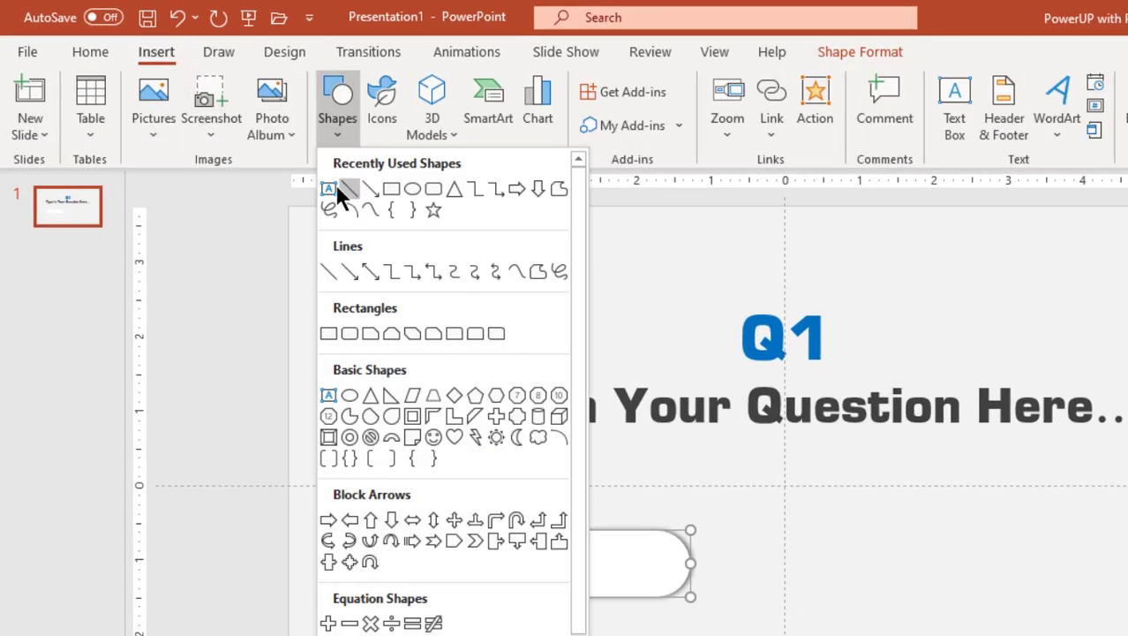
pyautogui.click(331, 188)
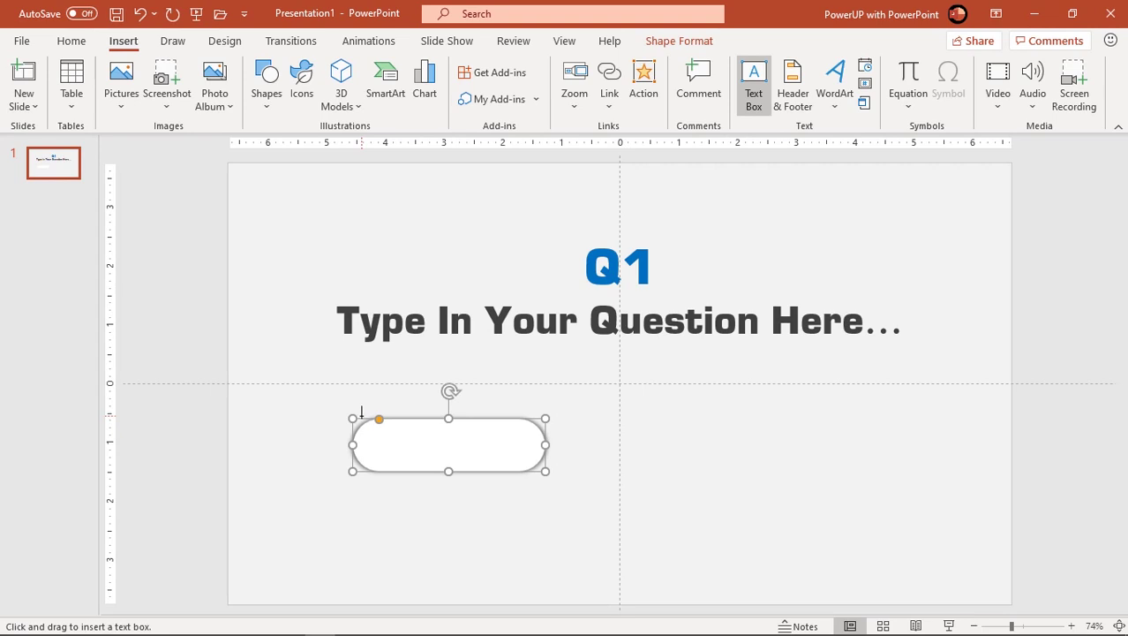
pyautogui.moveTo(361, 415); pyautogui.dragTo(538, 469)
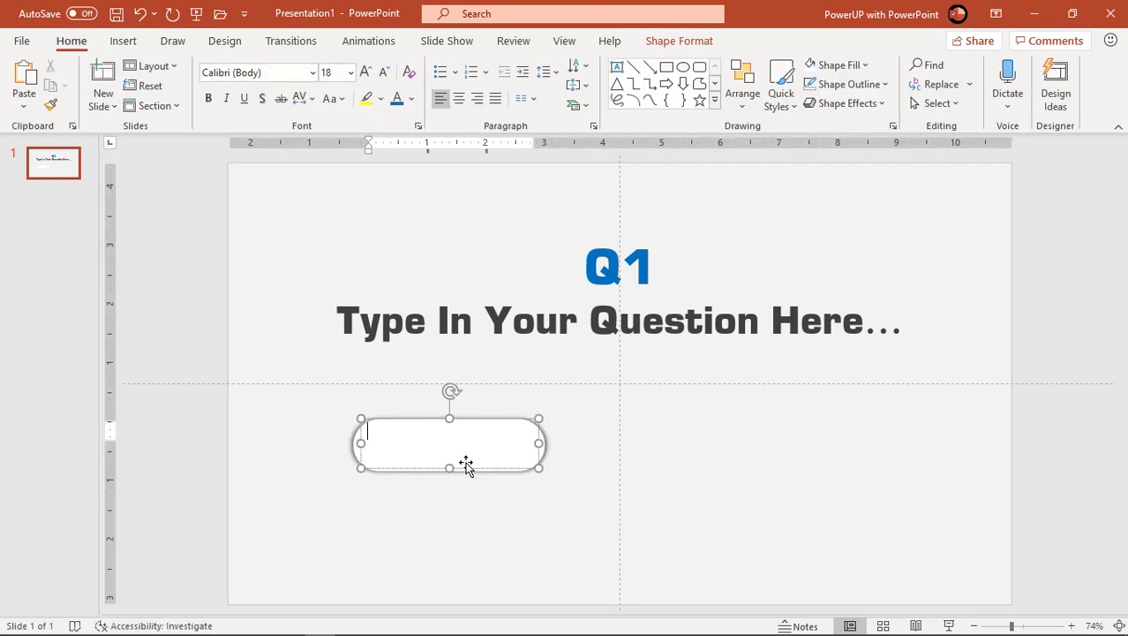
pyautogui.moveTo(361, 443); pyautogui.dragTo(368, 444)
pyautogui.moveTo(532, 441); pyautogui.dragTo(521, 442)
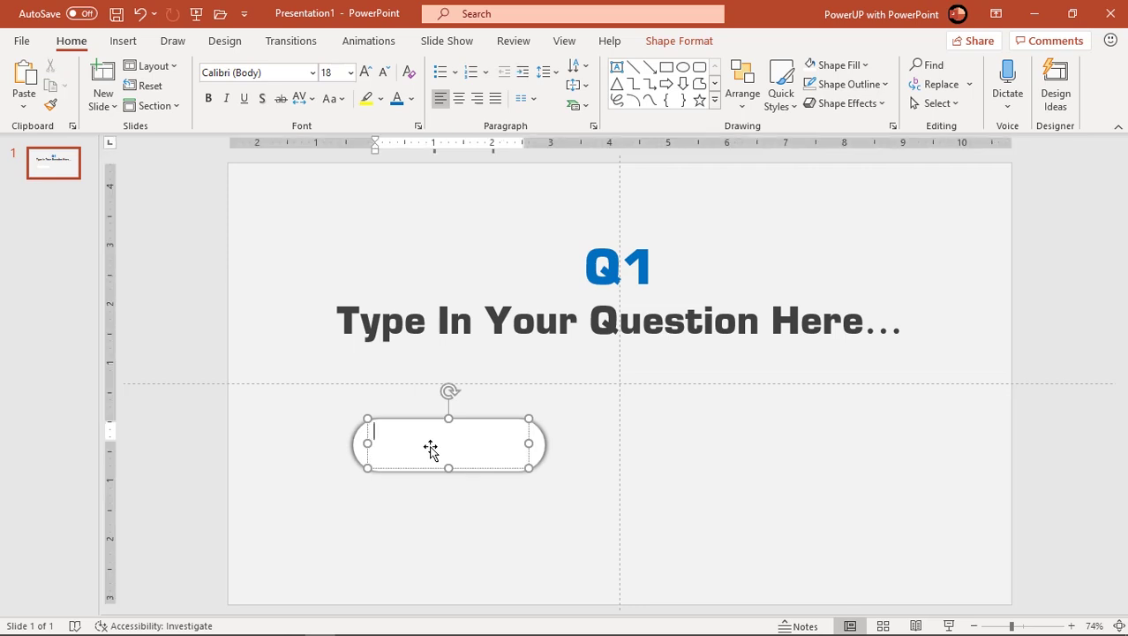
pyautogui.write('OPTION ')
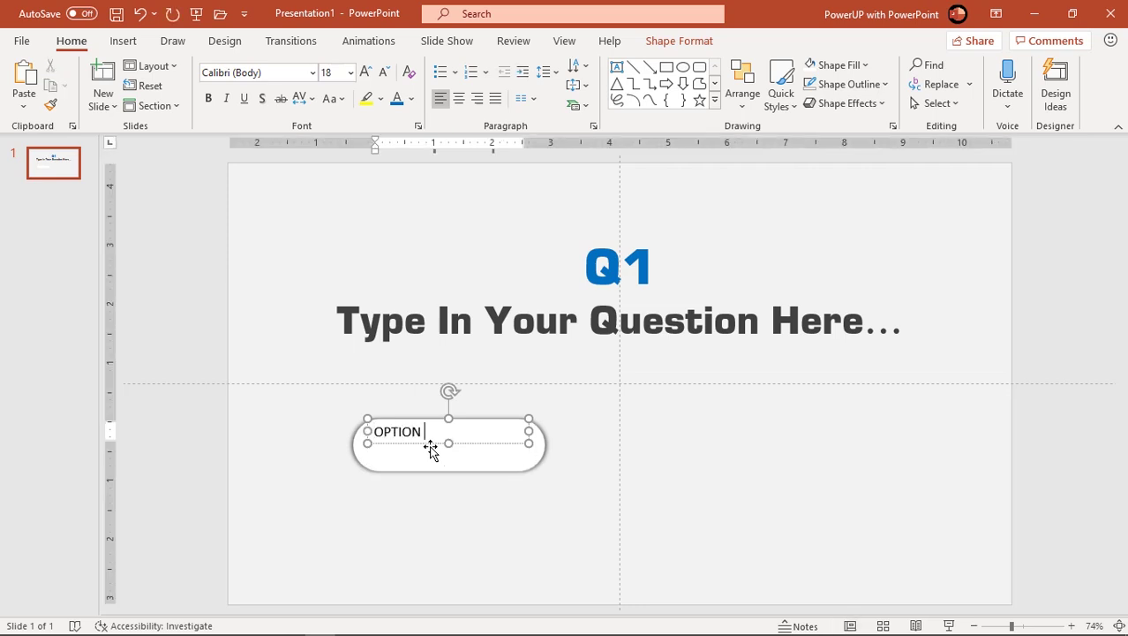
pyautogui.write('1')
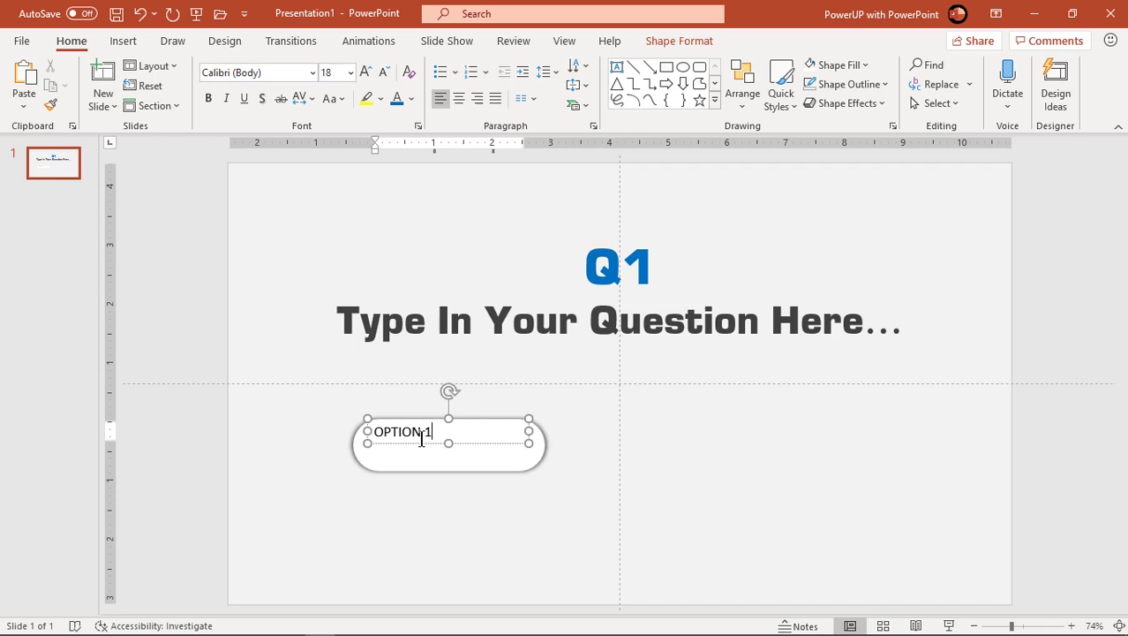
pyautogui.click(424, 443)
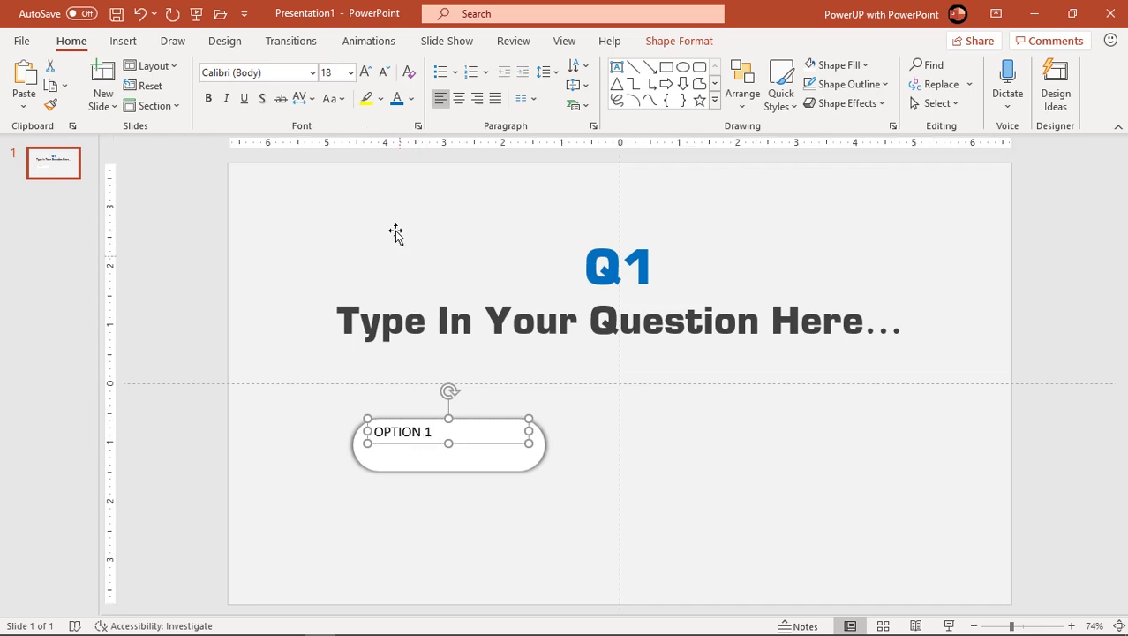
# Format OPTION 1 as centred, dark Eurostile BQ text at size 36.
pyautogui.click(358, 74)
pyautogui.click(359, 74)
pyautogui.click(358, 74)
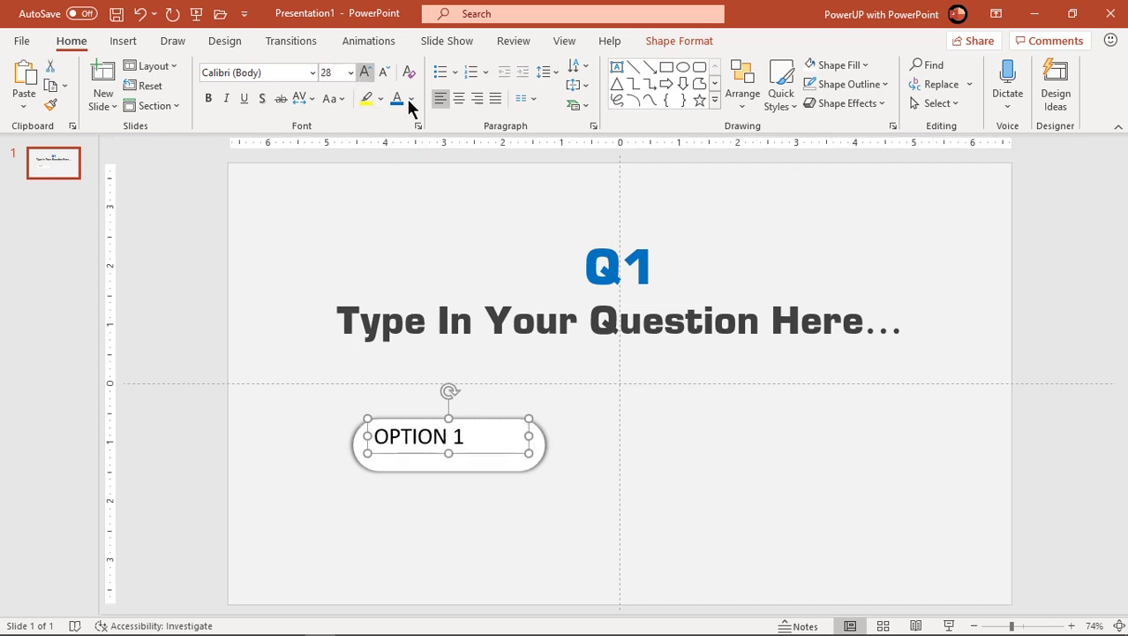
pyautogui.click(457, 100)
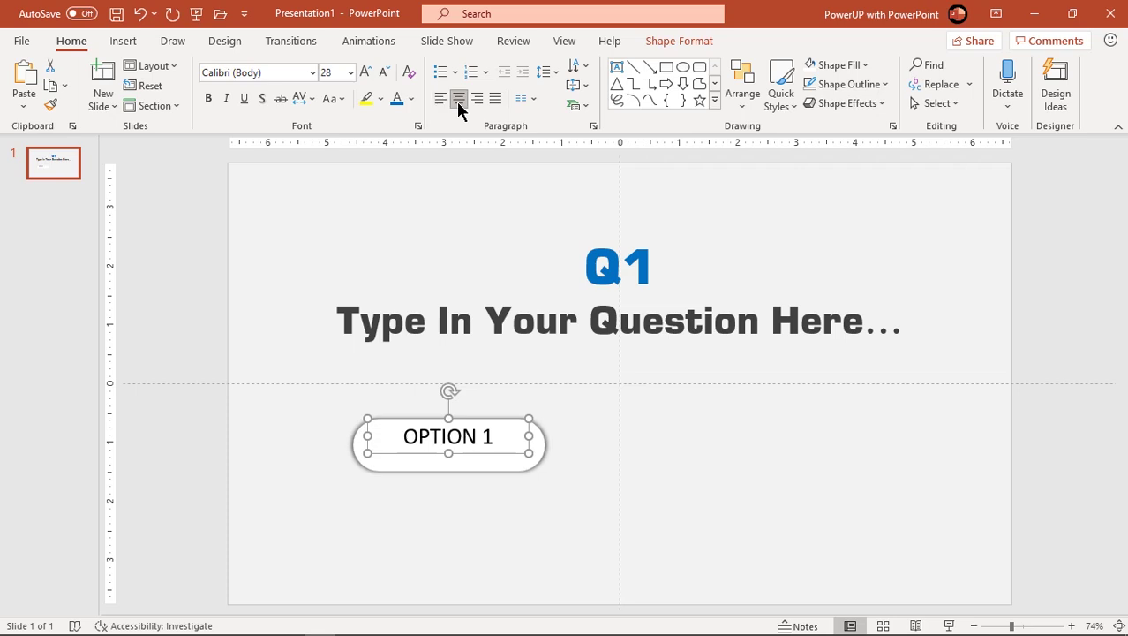
pyautogui.click(315, 74)
pyautogui.click(312, 72)
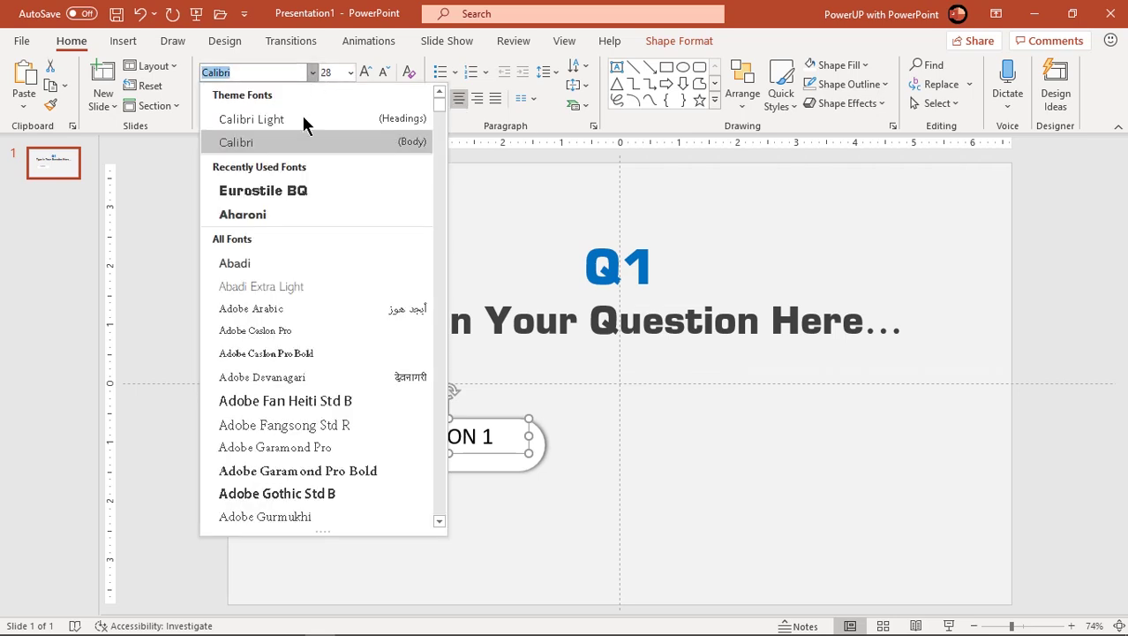
pyautogui.click(285, 189)
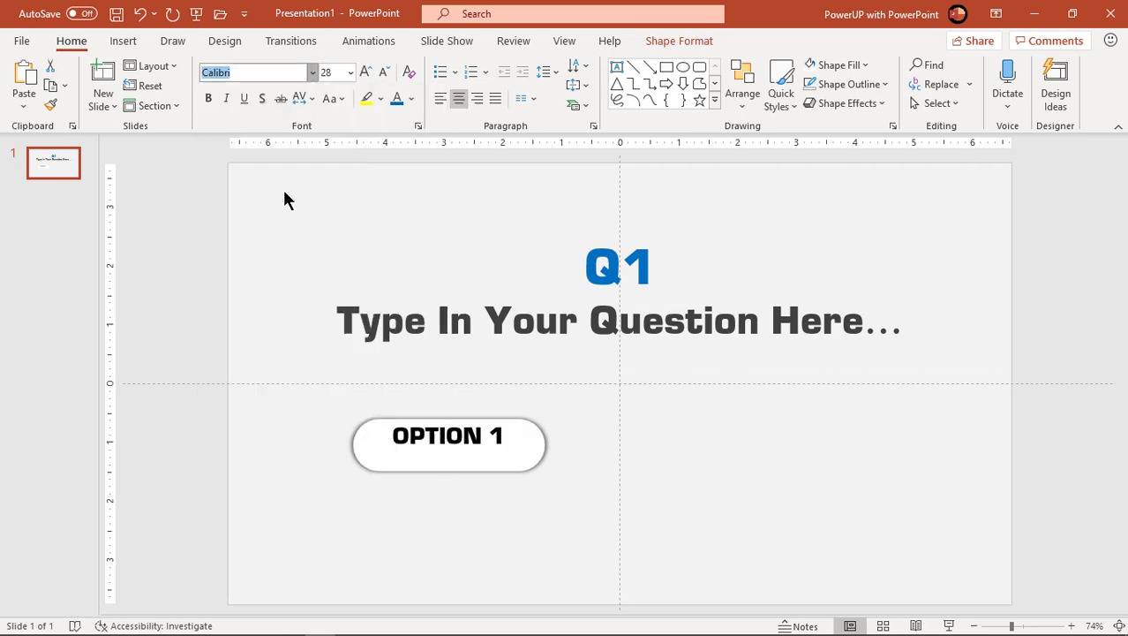
pyautogui.click(411, 98)
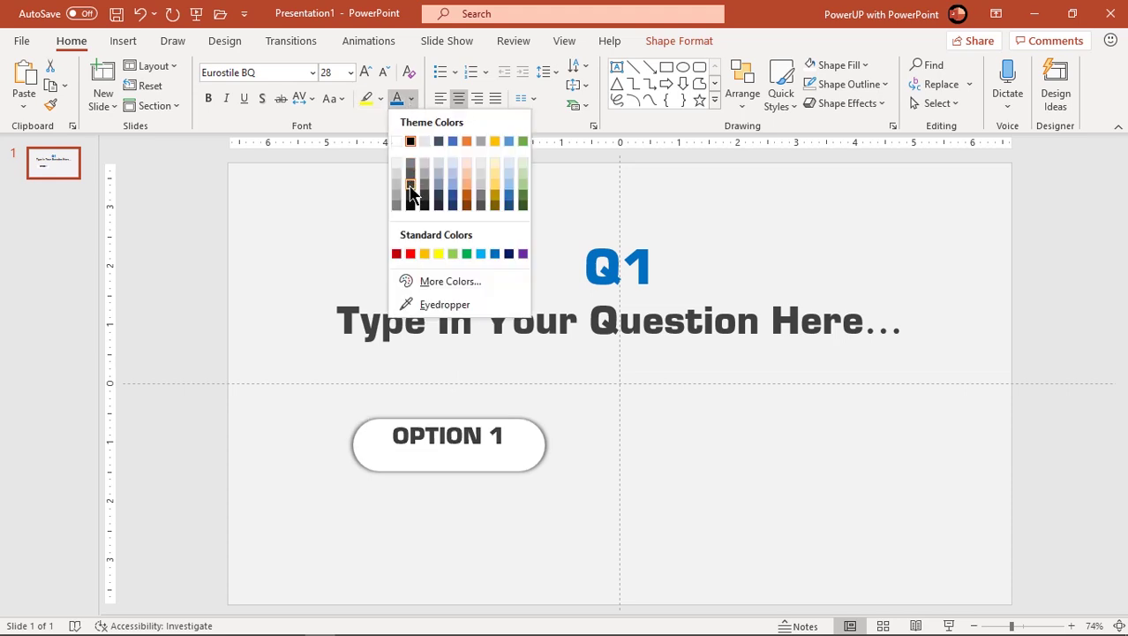
pyautogui.click(409, 185)
pyautogui.click(364, 73)
pyautogui.click(365, 73)
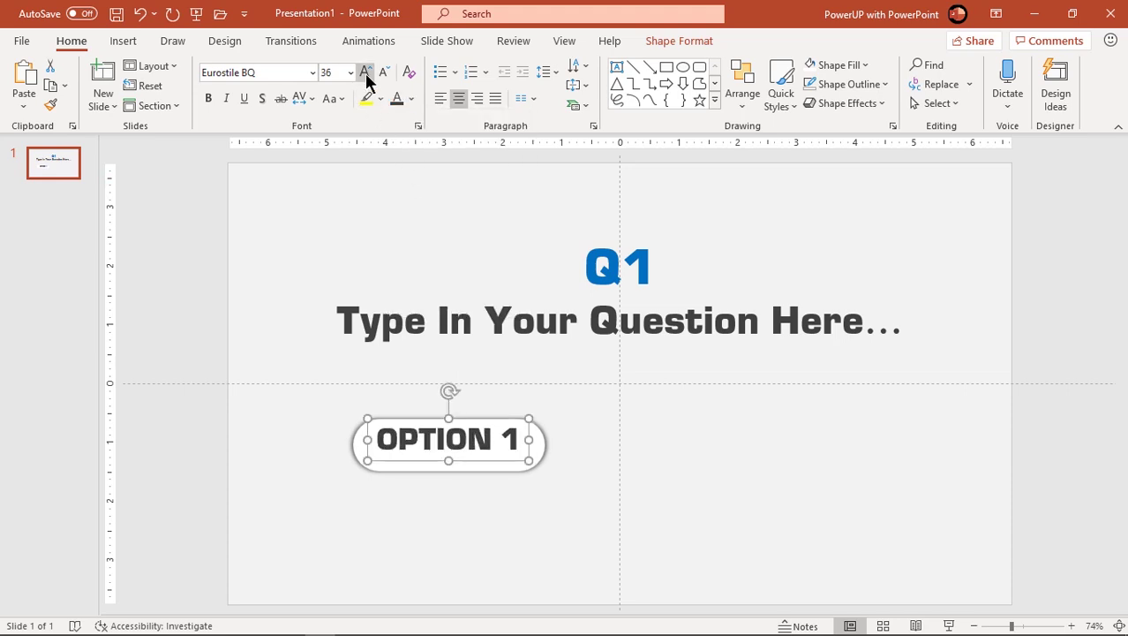
# Duplicate the OPTION 1 button right, then both buttons down, forming a two-by-two grid.
pyautogui.moveTo(483, 465); pyautogui.dragTo(484, 465)
pyautogui.click(565, 519)
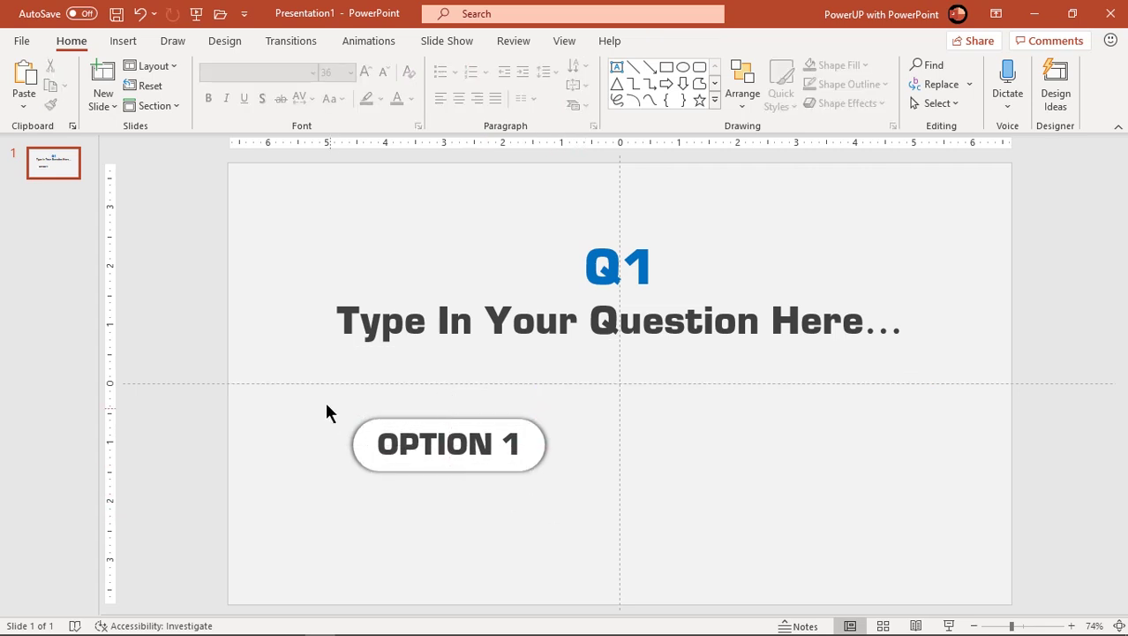
pyautogui.moveTo(325, 412); pyautogui.dragTo(604, 506)
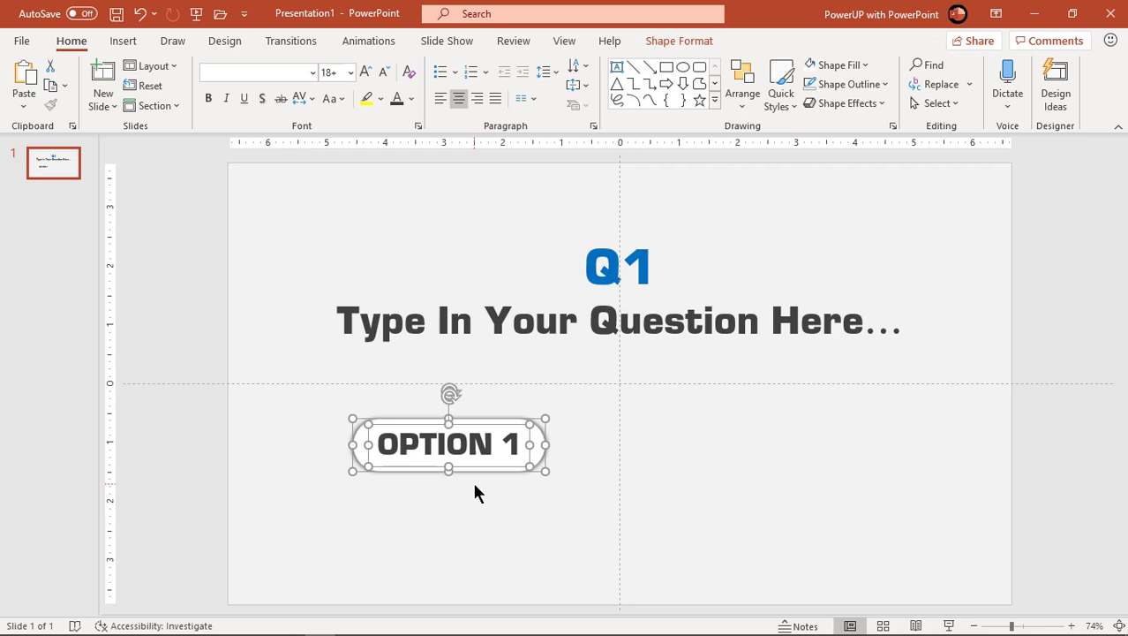
pyautogui.moveTo(434, 471); pyautogui.dragTo(757, 476)
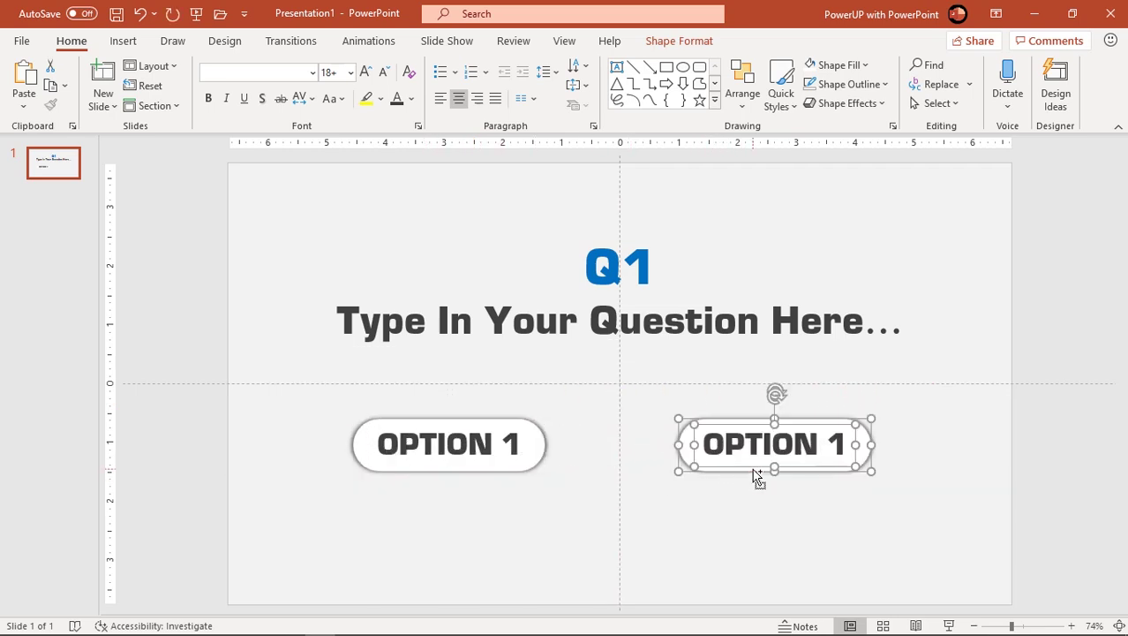
pyautogui.click(770, 533)
pyautogui.moveTo(936, 528); pyautogui.dragTo(291, 383)
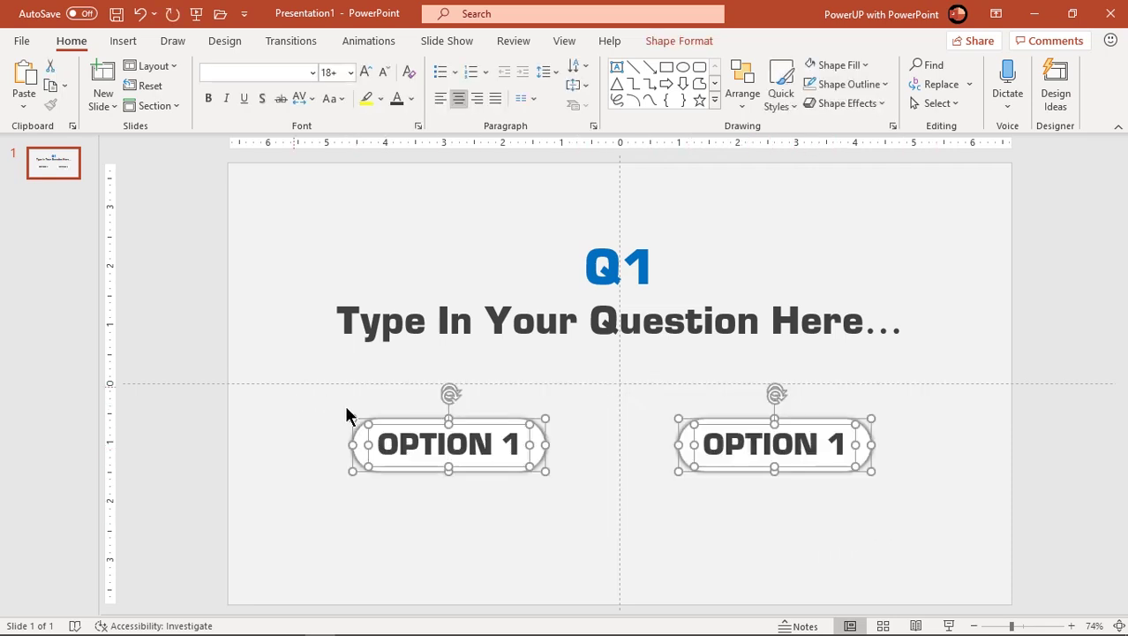
pyautogui.moveTo(429, 465); pyautogui.dragTo(438, 548)
pyautogui.click(569, 464)
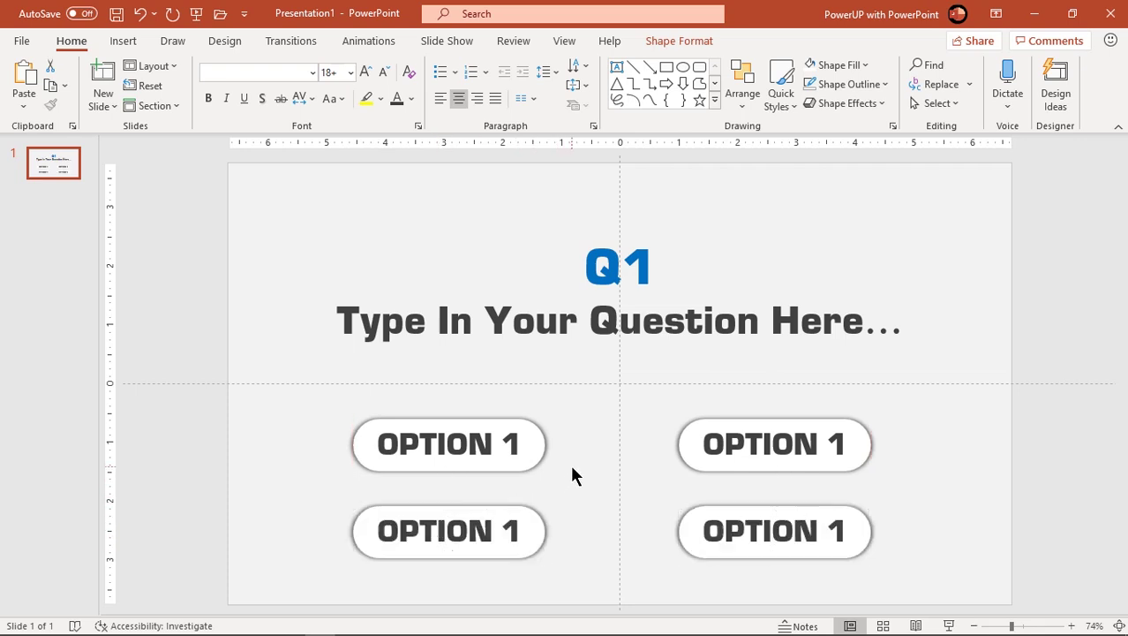
# Relabel the copies OPTION 2 (top right), OPTION 4 (bottom right) and OPTION 3 (bottom left).
pyautogui.click(840, 438)
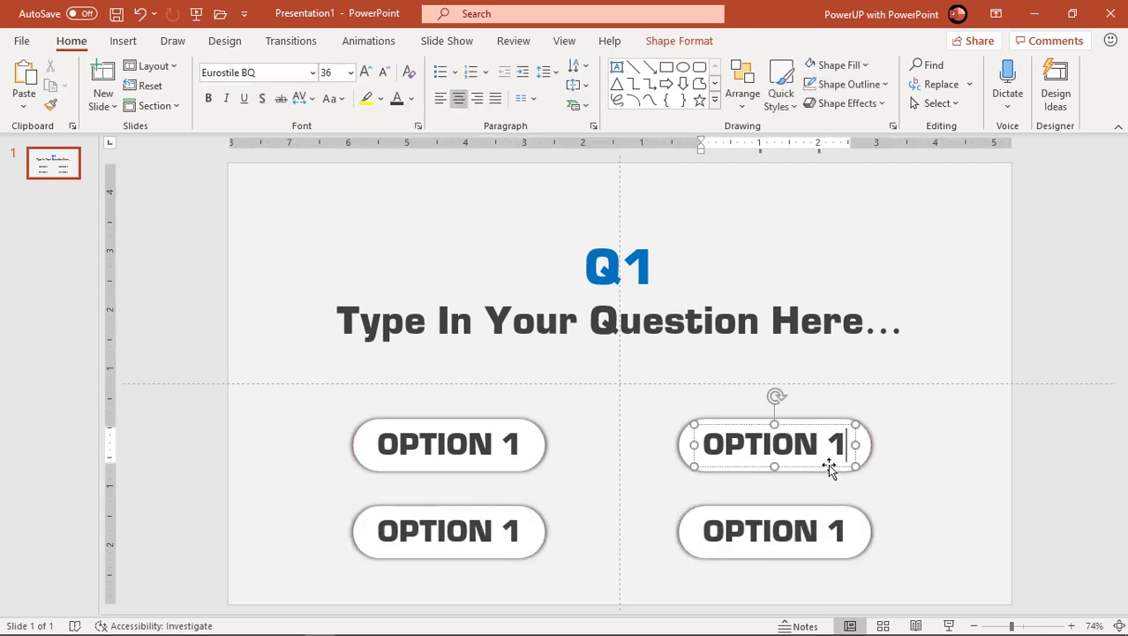
pyautogui.press('BackSpace')
pyautogui.write('2')
pyautogui.click(843, 530)
pyautogui.press('BackSpace')
pyautogui.write('4')
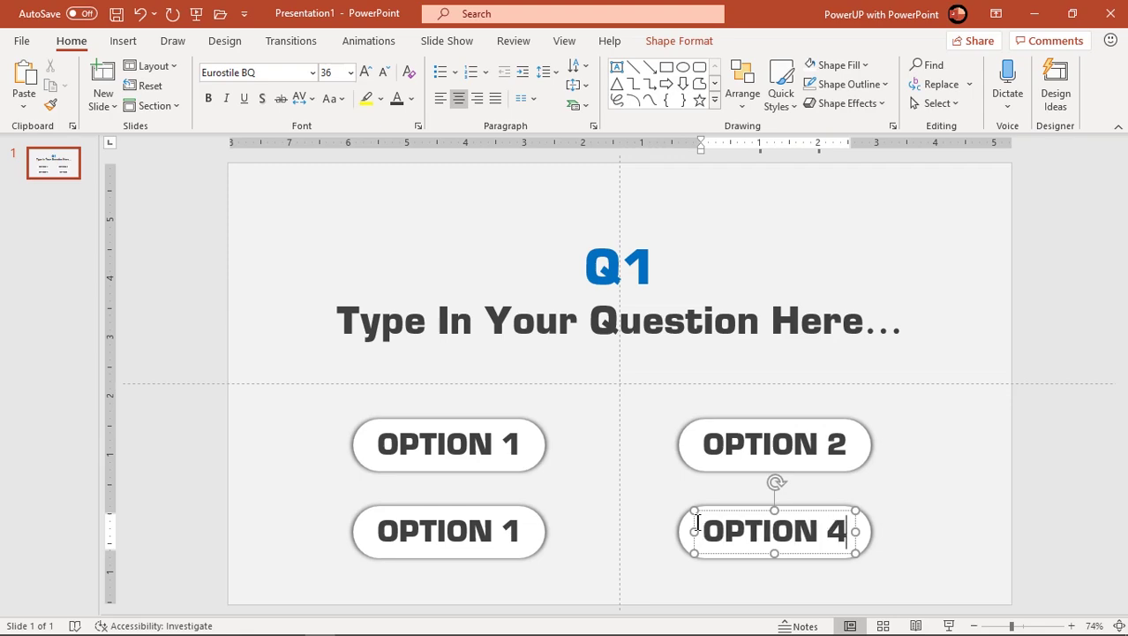
pyautogui.click(513, 529)
pyautogui.press('BackSpace')
pyautogui.write('3')
pyautogui.click(568, 542)
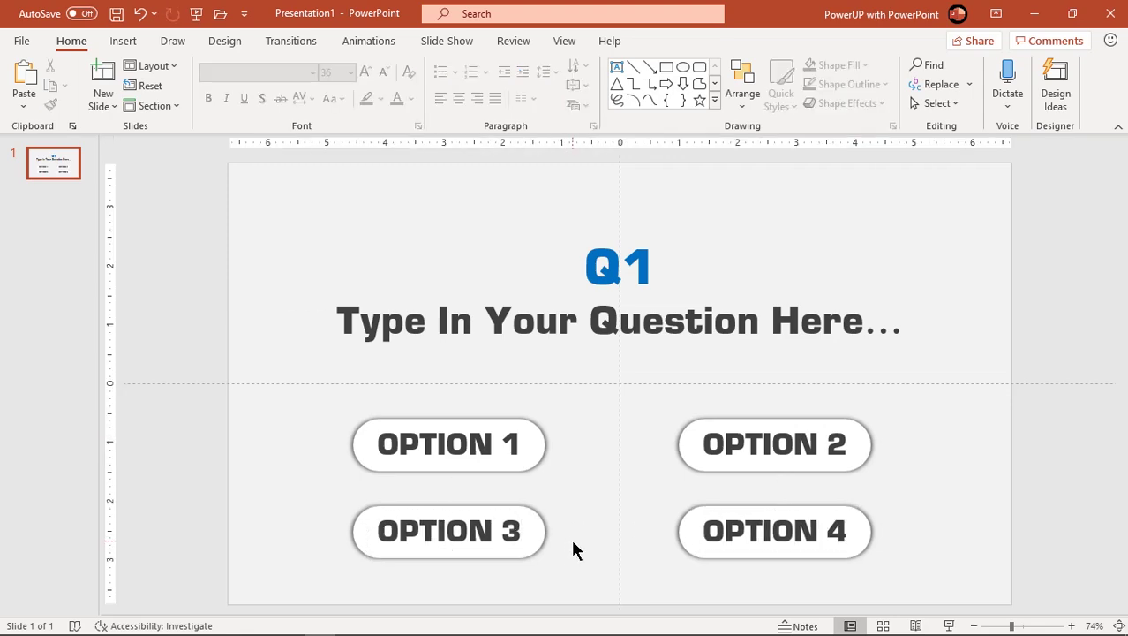
# In the Selection Pane, rename the OPTION 1 rounded rectangle to Box1.
pyautogui.click(379, 44)
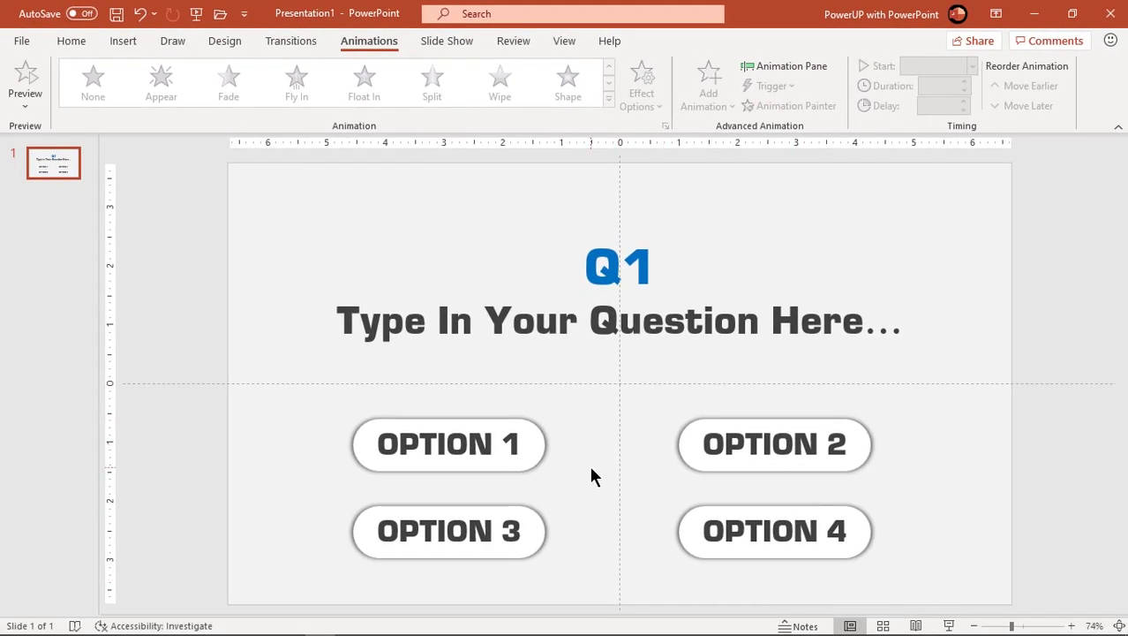
pyautogui.click(545, 452)
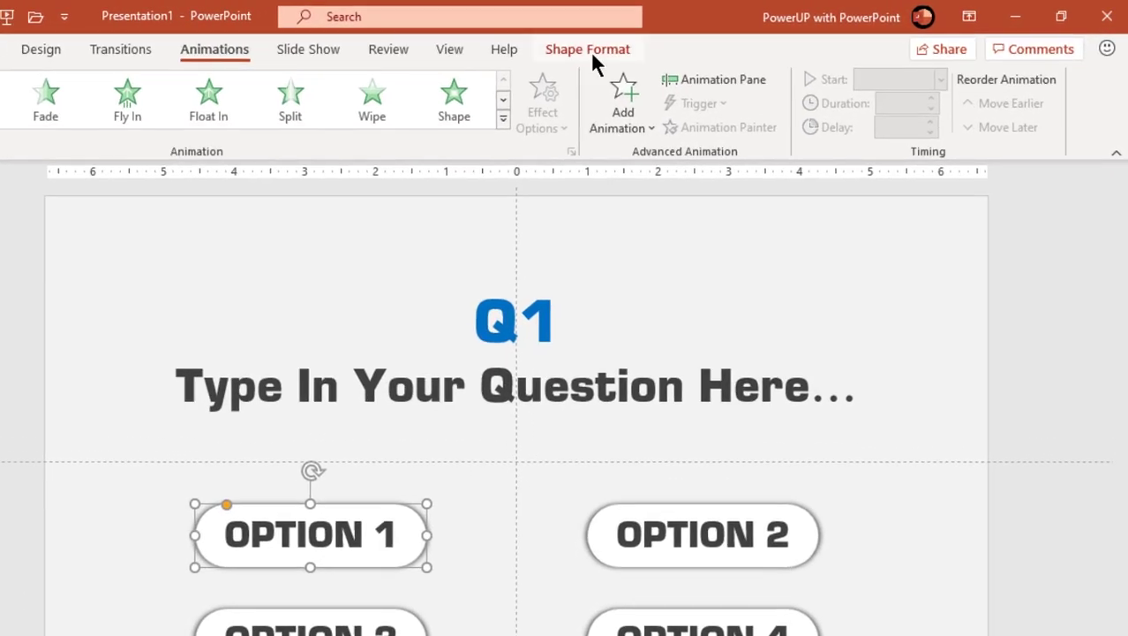
pyautogui.click(590, 51)
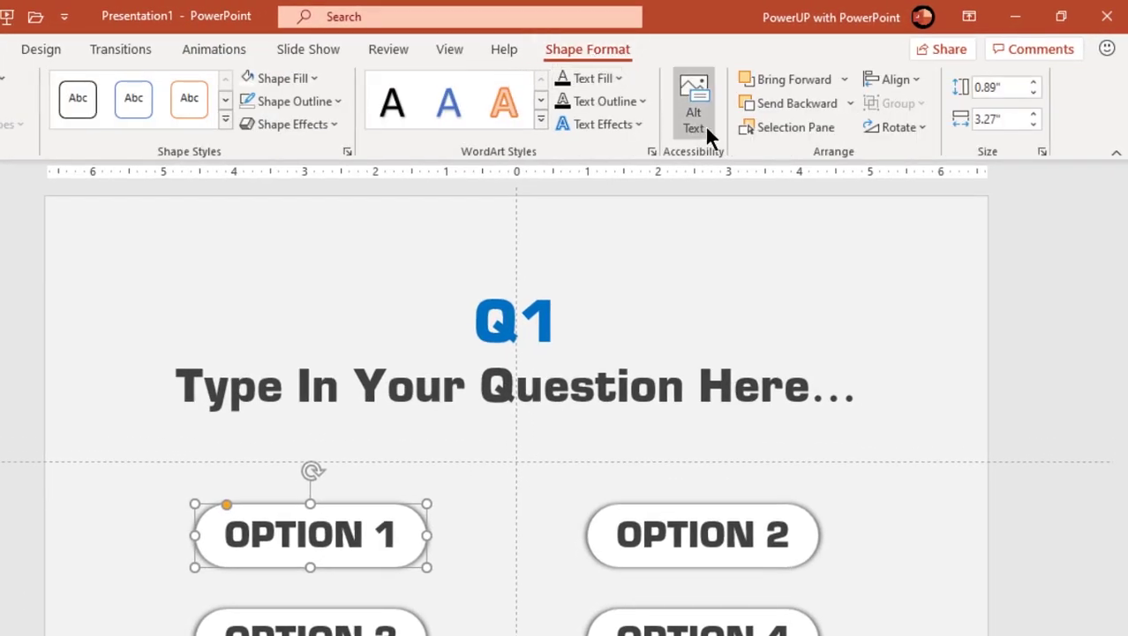
pyautogui.click(760, 127)
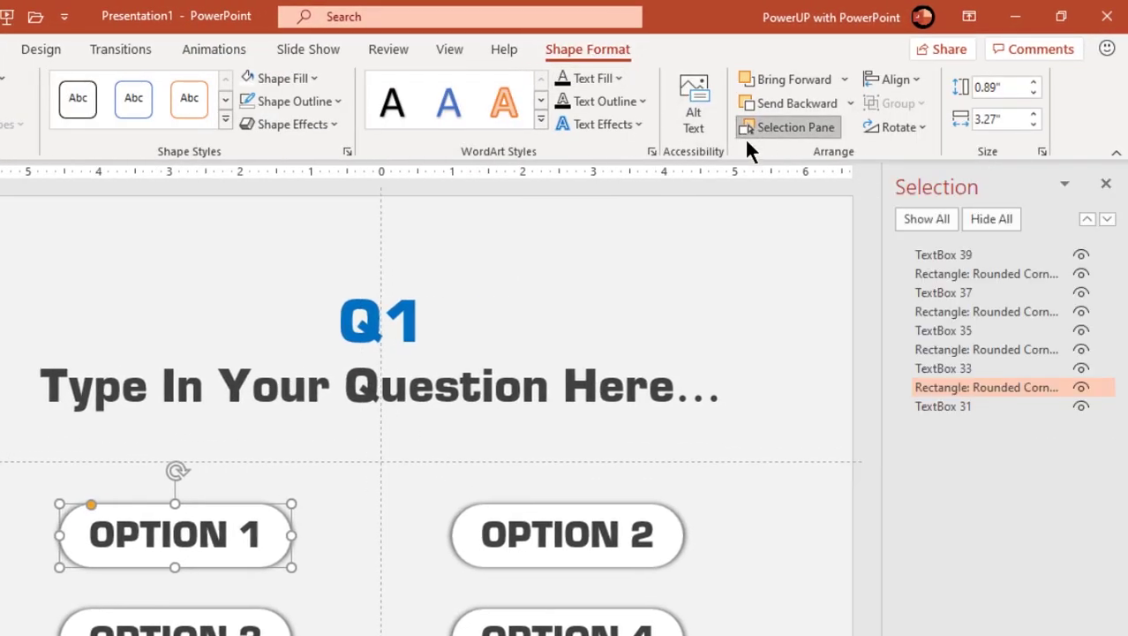
pyautogui.click(923, 387)
pyautogui.moveTo(918, 393); pyautogui.dragTo(1084, 386)
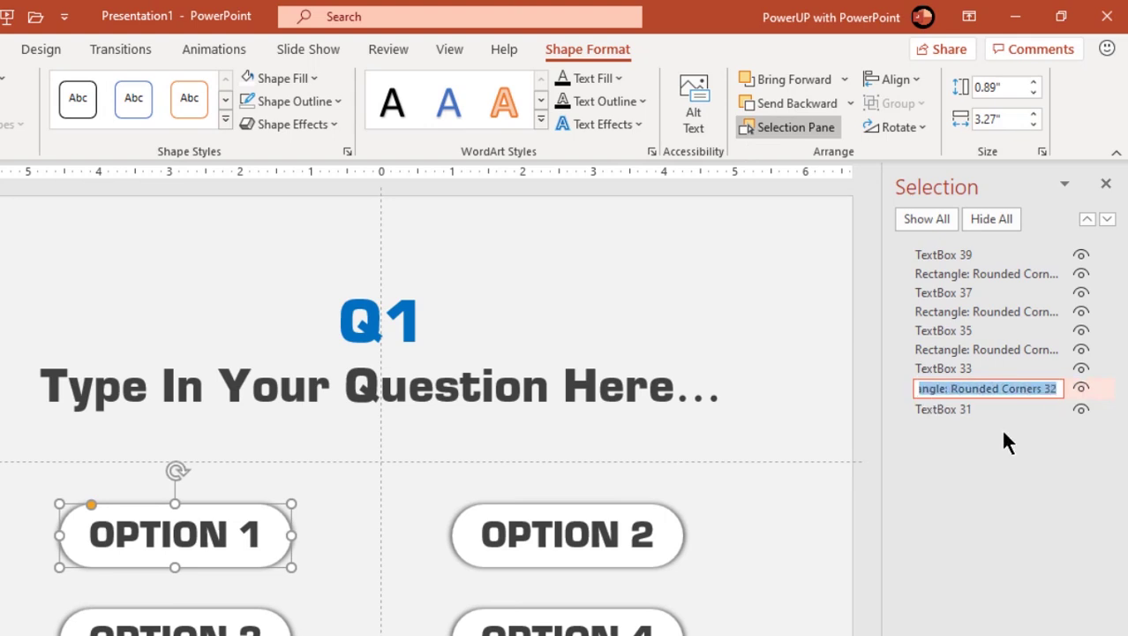
pyautogui.write('Box1')
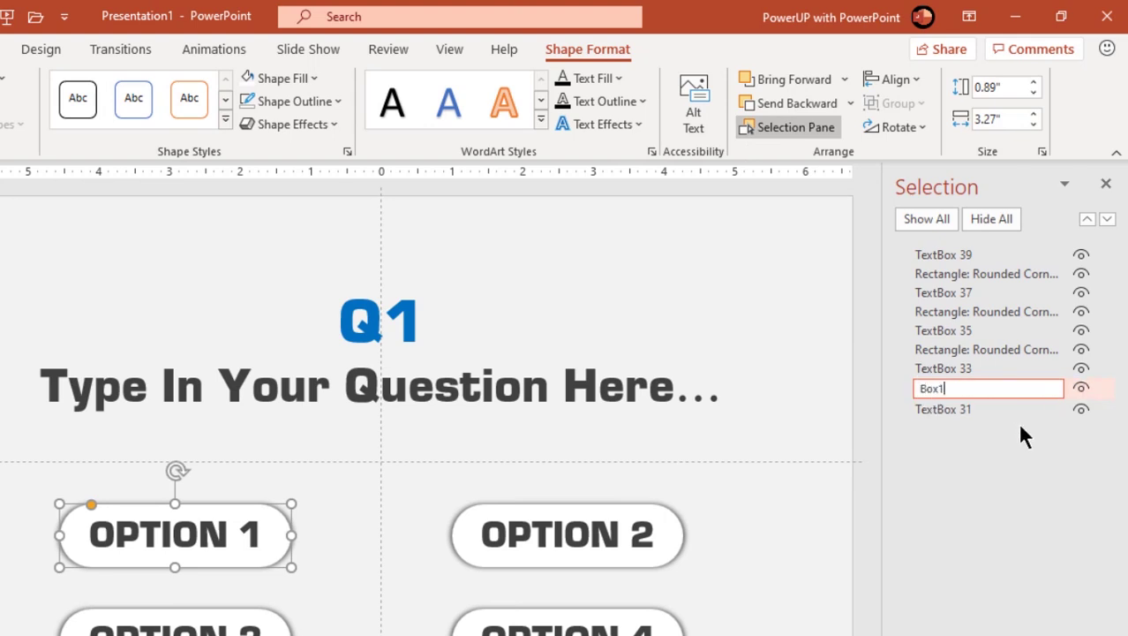
pyautogui.moveTo(960, 387); pyautogui.dragTo(886, 387)
pyautogui.hotkey('ctrl', 'c')
# Rename the OPTION 2 rounded rectangle to Box2.
pyautogui.click(673, 520)
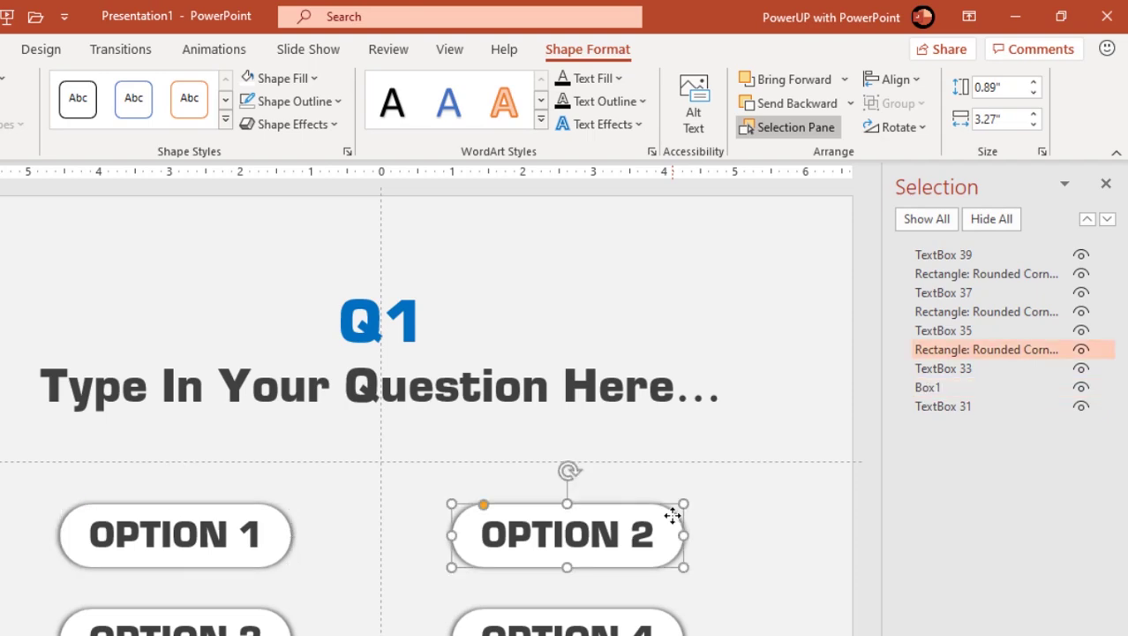
pyautogui.click(921, 349)
pyautogui.moveTo(921, 350); pyautogui.dragTo(1081, 371)
pyautogui.hotkey('ctrl', 'v')
pyautogui.press('BackSpace')
pyautogui.write('2')
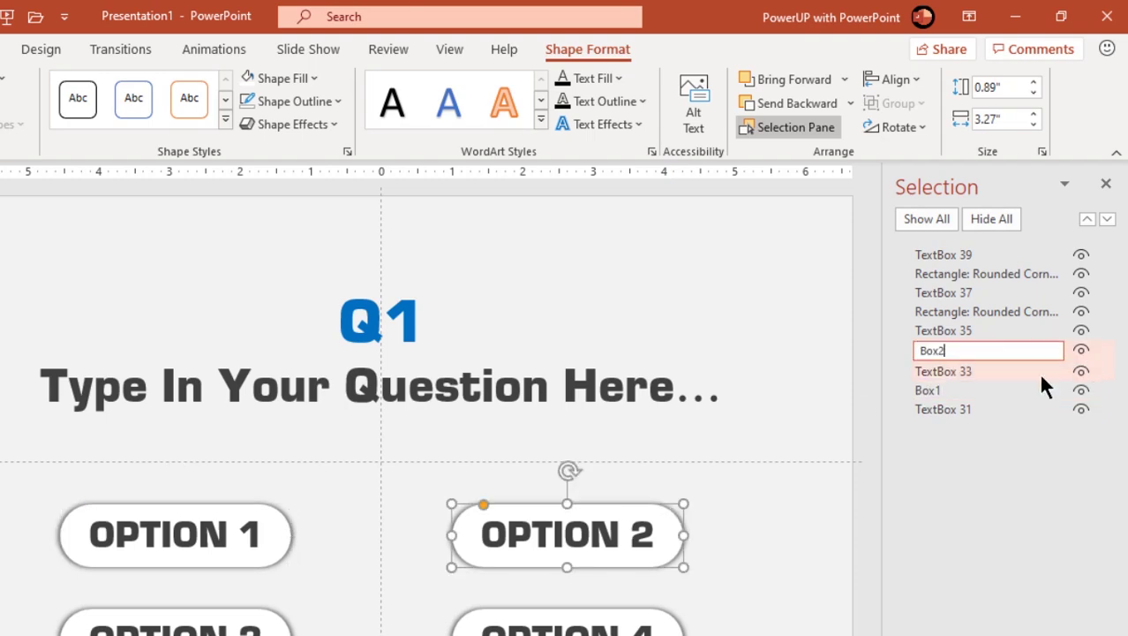
pyautogui.press('Return')
# Rename the OPTION 3 and OPTION 4 rectangles to Box3 and Box4.
pyautogui.click(426, 526)
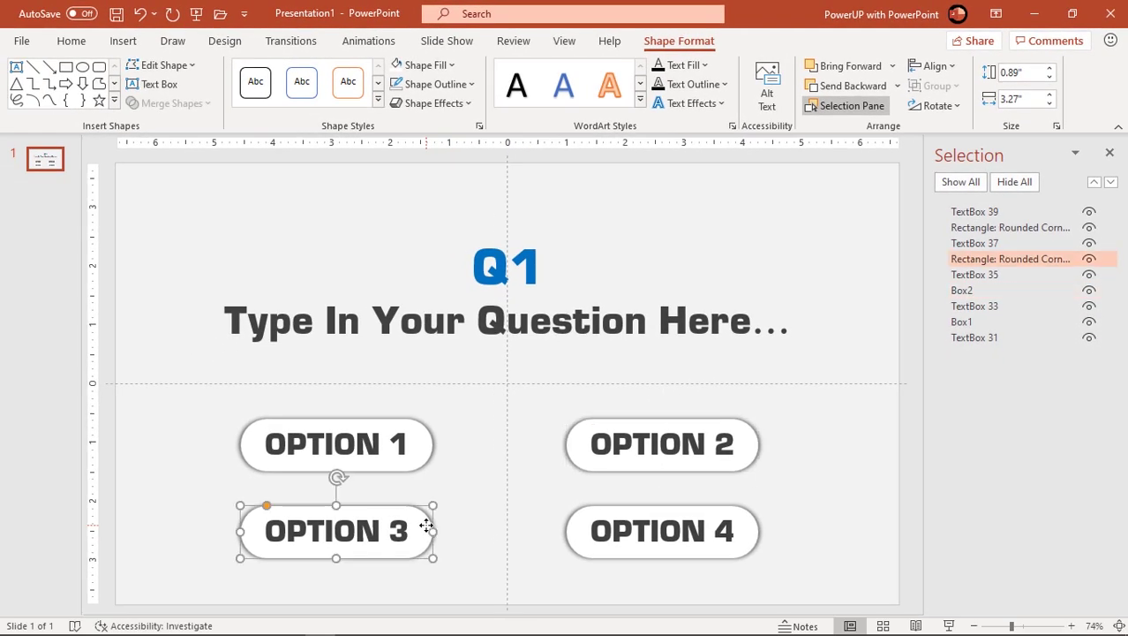
pyautogui.doubleClick(962, 264)
pyautogui.hotkey('ctrl', 'v')
pyautogui.write('3')
pyautogui.press('Return')
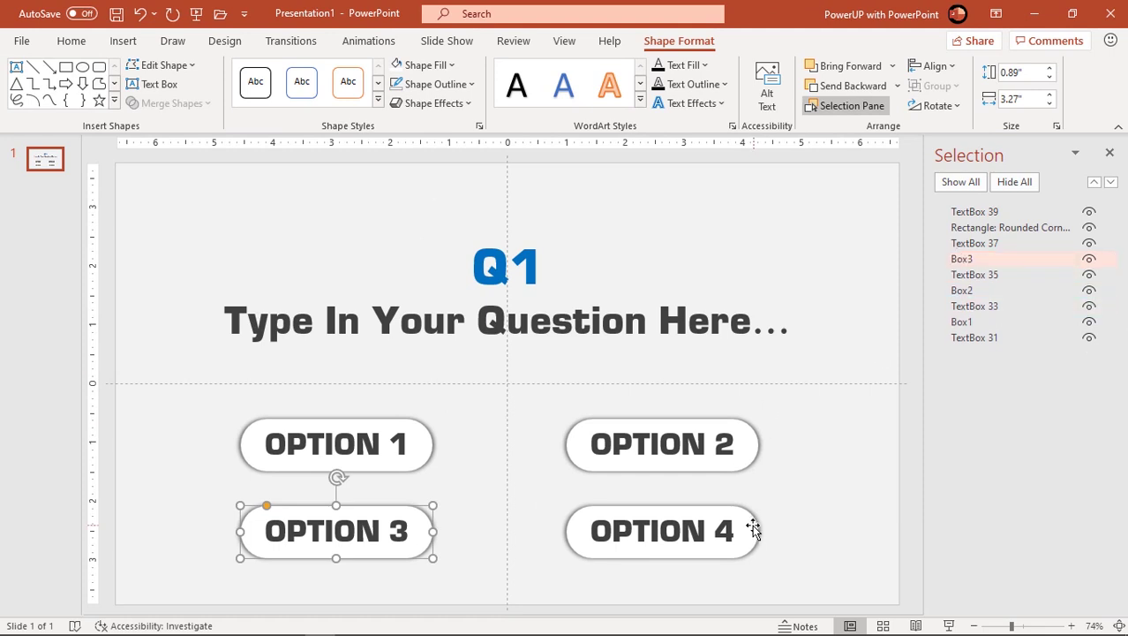
pyautogui.click(750, 530)
pyautogui.click(967, 228)
pyautogui.moveTo(958, 227); pyautogui.dragTo(1092, 229)
pyautogui.hotkey('ctrl', 'v')
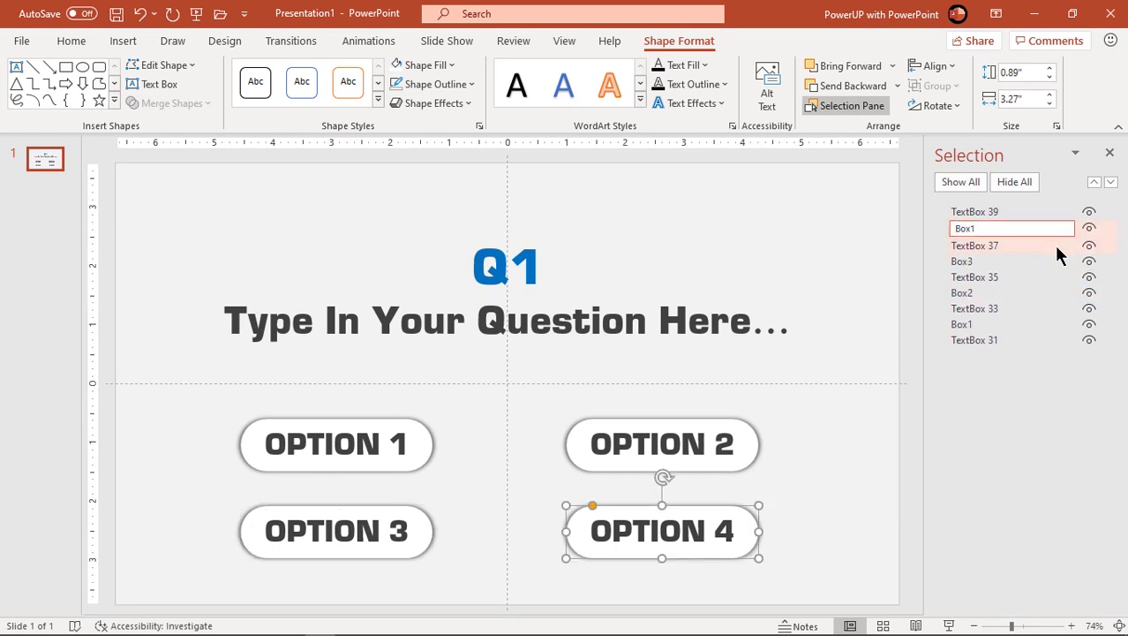
pyautogui.press('Return')
# Rename the OPTION 1 text box from TextBox 33 to OptionText1.
pyautogui.click(389, 444)
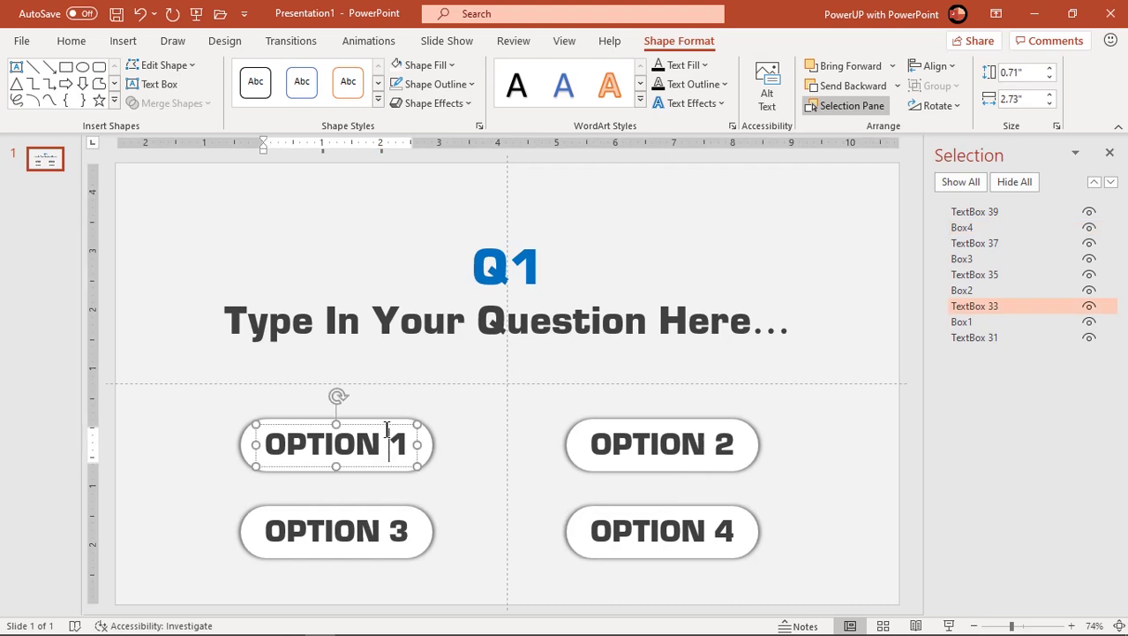
pyautogui.click(993, 302)
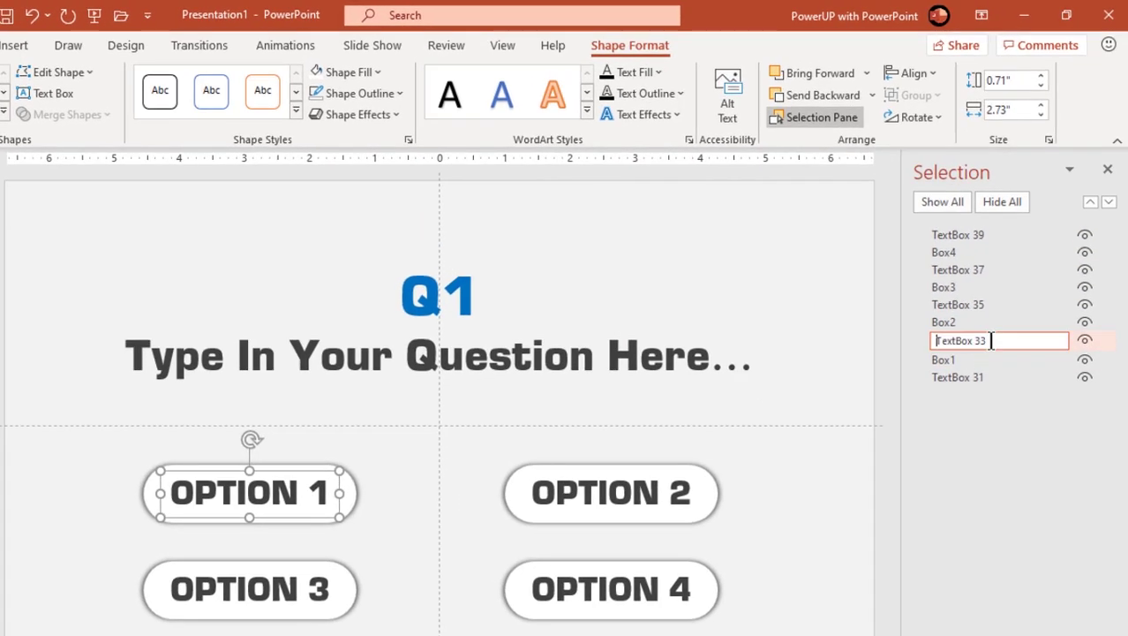
pyautogui.moveTo(991, 341); pyautogui.dragTo(915, 341)
pyautogui.write('OptionText1')
pyautogui.press('Return')
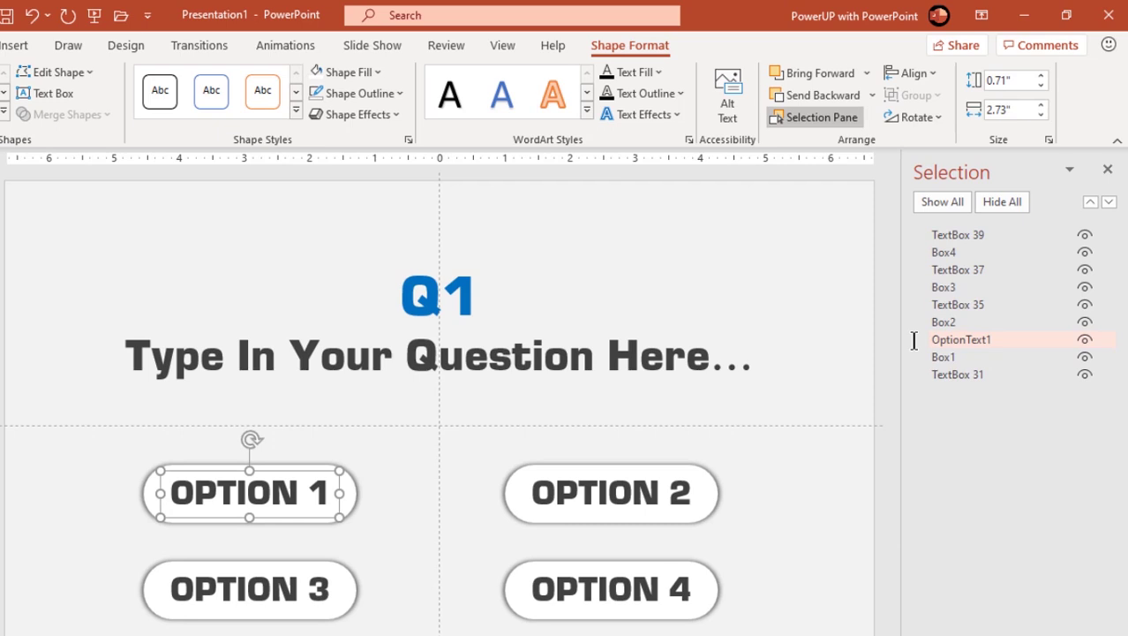
pyautogui.click(980, 340)
pyautogui.moveTo(994, 341); pyautogui.dragTo(885, 342)
pyautogui.hotkey('ctrl', 'c')
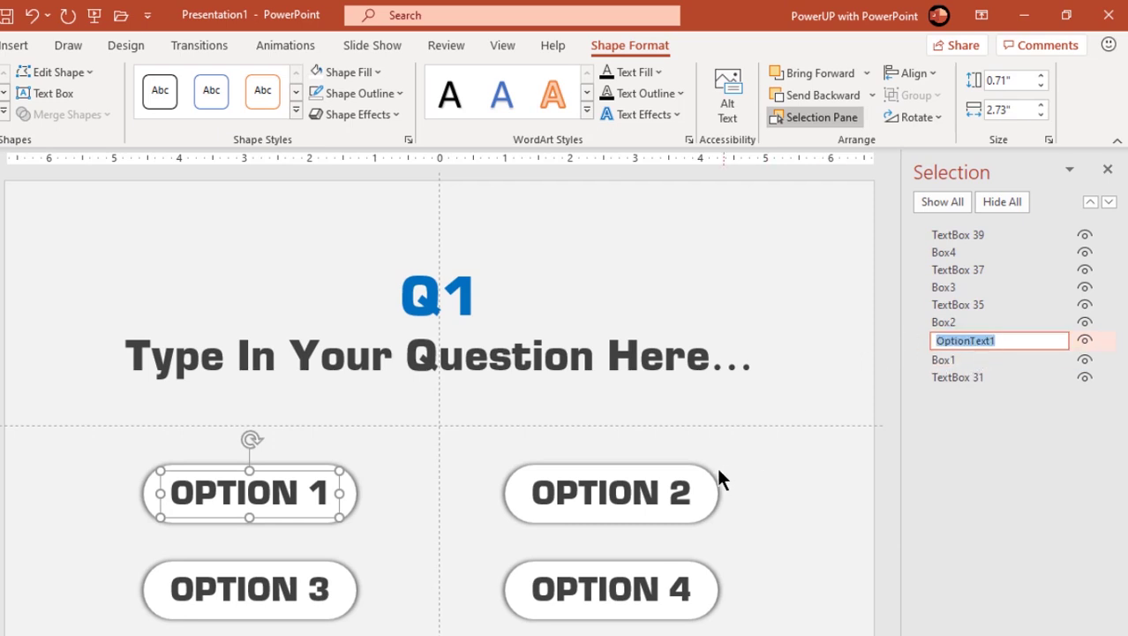
# Rename the OPTION 2 text box to OptionText2.
pyautogui.click(674, 494)
pyautogui.click(962, 305)
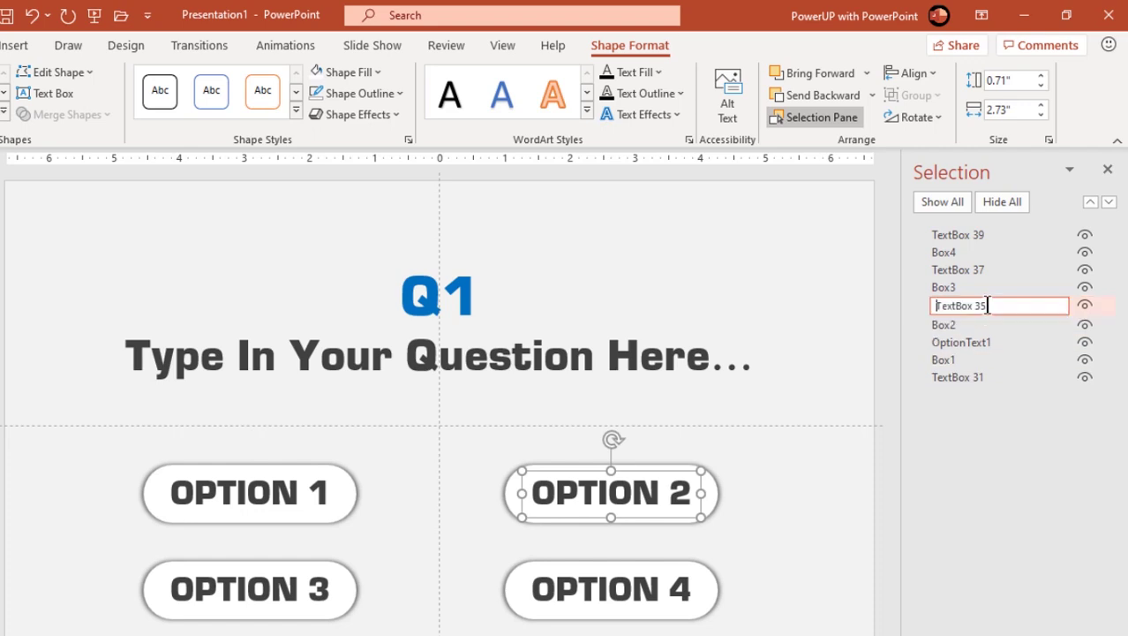
pyautogui.hotkey('ctrl', 'v')
pyautogui.press('BackSpace')
pyautogui.write('2')
pyautogui.press('Return')
# Rename the OPTION 3 and OPTION 4 text boxes to OptionText3 and OptionText4.
pyautogui.click(309, 588)
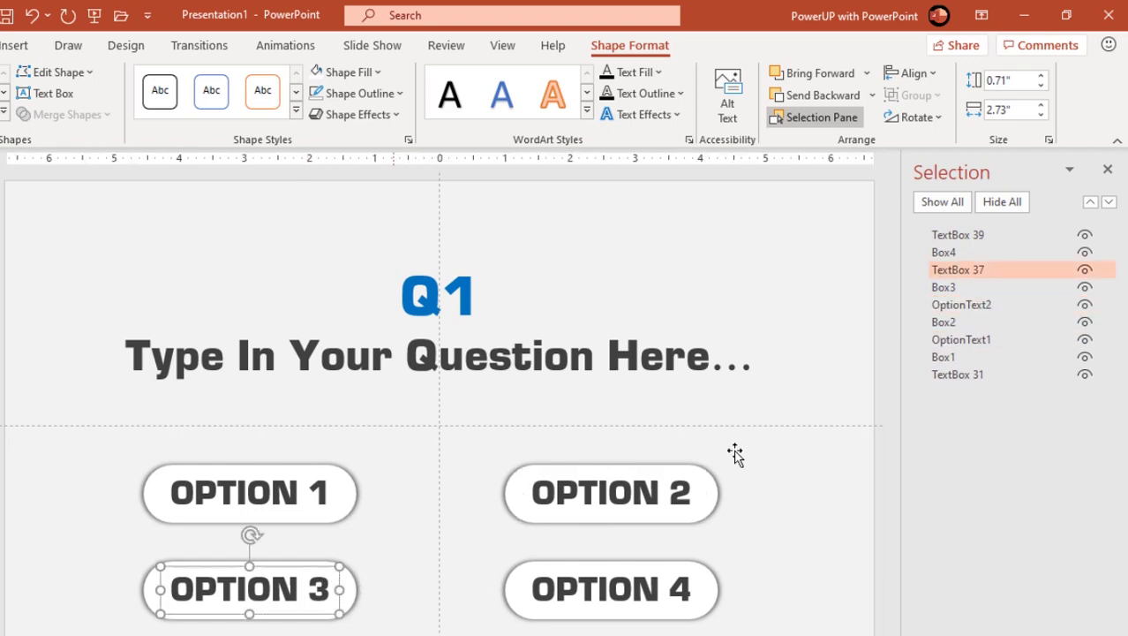
pyautogui.click(996, 271)
pyautogui.moveTo(996, 270); pyautogui.dragTo(876, 273)
pyautogui.hotkey('ctrl', 'v')
pyautogui.press('BackSpace')
pyautogui.write('3')
pyautogui.press('Return')
pyautogui.click(676, 587)
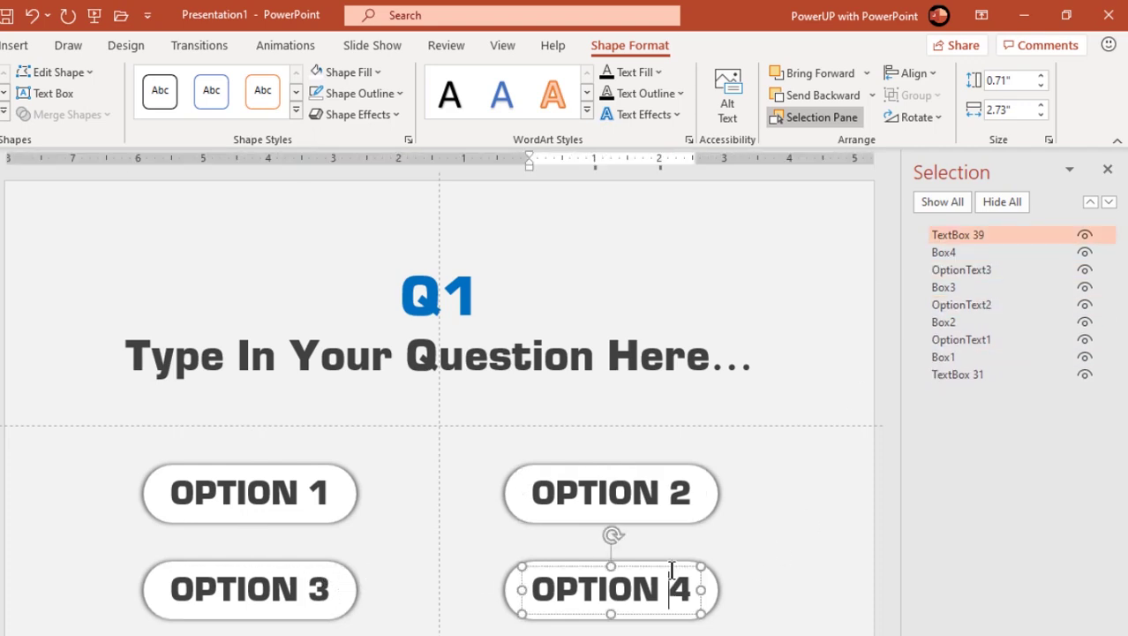
pyautogui.moveTo(992, 234); pyautogui.dragTo(892, 236)
pyautogui.hotkey('ctrl', 'v')
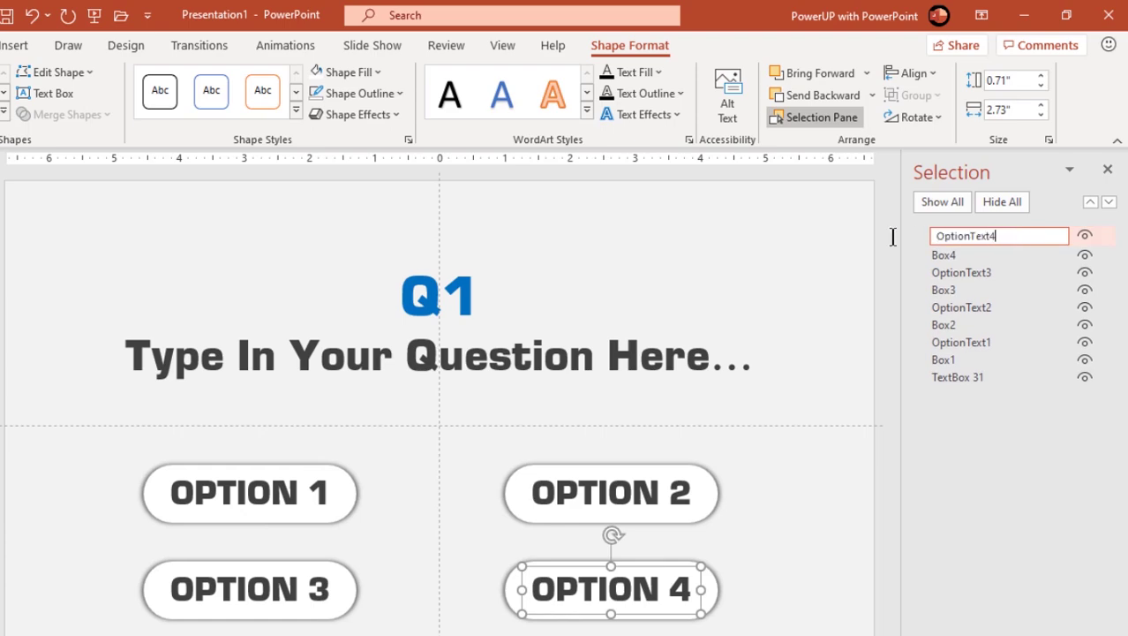
pyautogui.write('4')
pyautogui.press('Return')
pyautogui.click(838, 346)
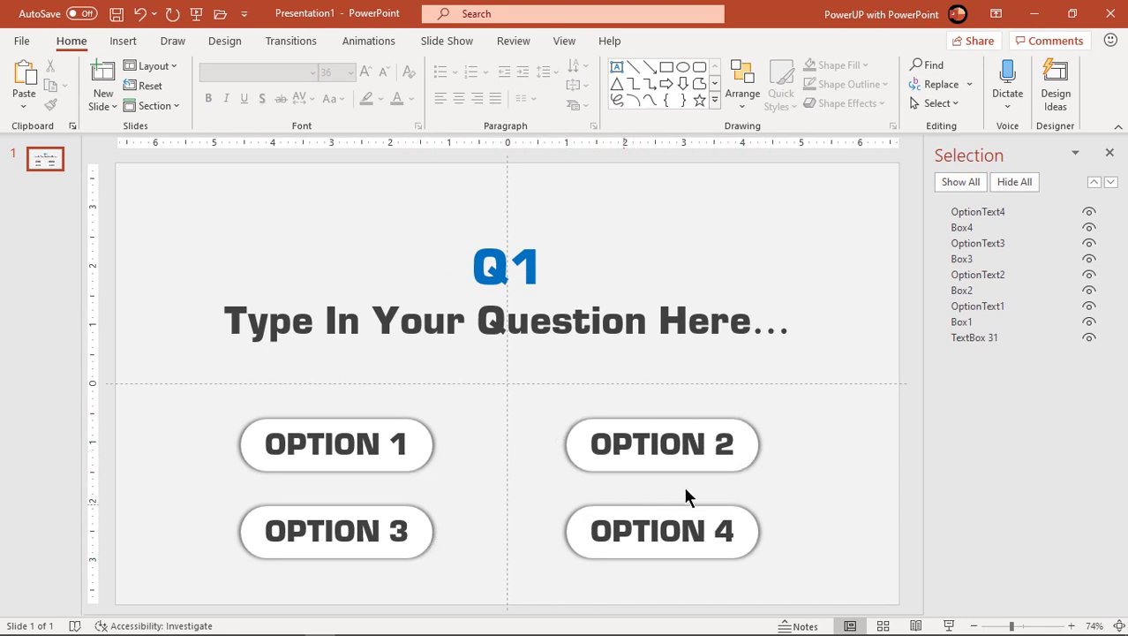
# Duplicate the OPTION 2 text box above its button and retype it as CORRECT.
pyautogui.click(726, 445)
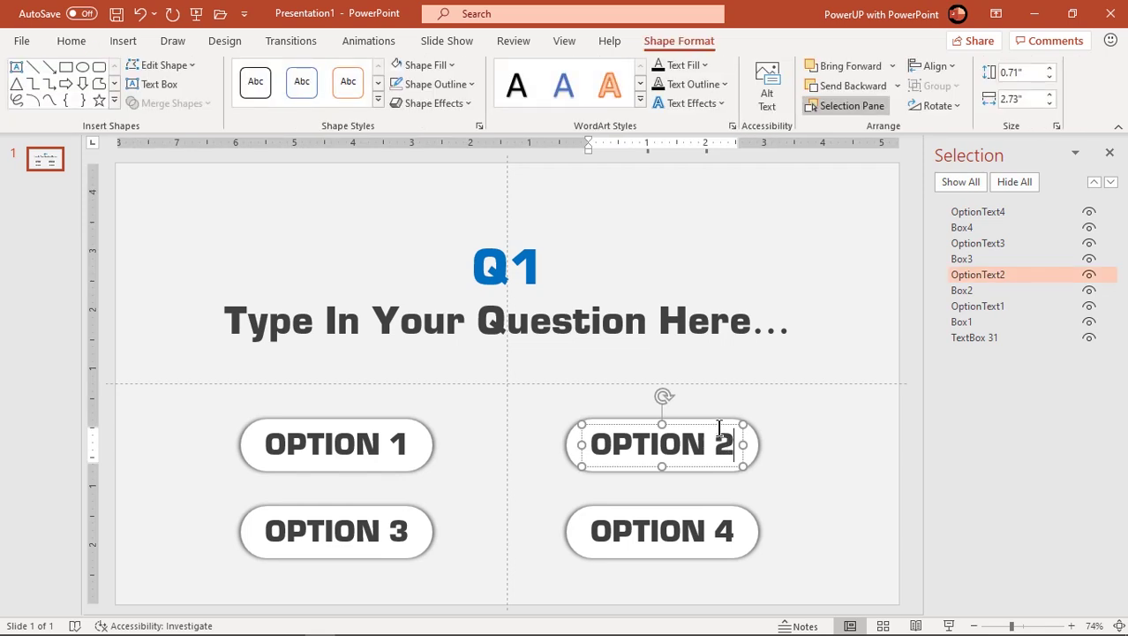
pyautogui.click(721, 426)
pyautogui.hotkey('ctrl', 'd')
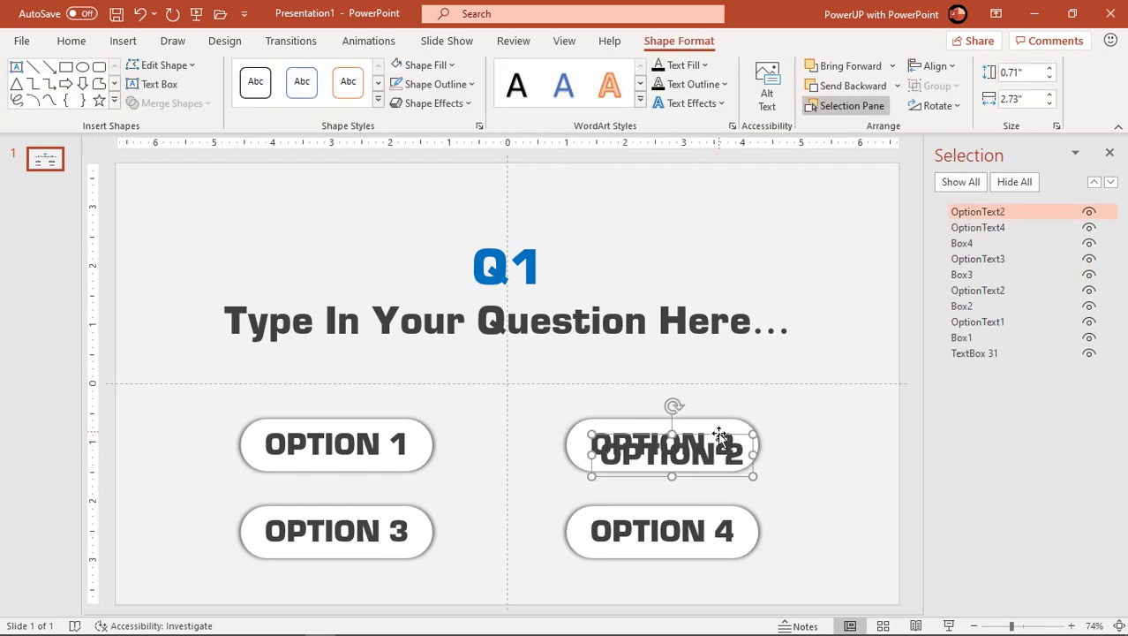
pyautogui.moveTo(720, 433); pyautogui.dragTo(708, 372)
pyautogui.moveTo(599, 389); pyautogui.dragTo(731, 388)
pyautogui.write('CORRECT')
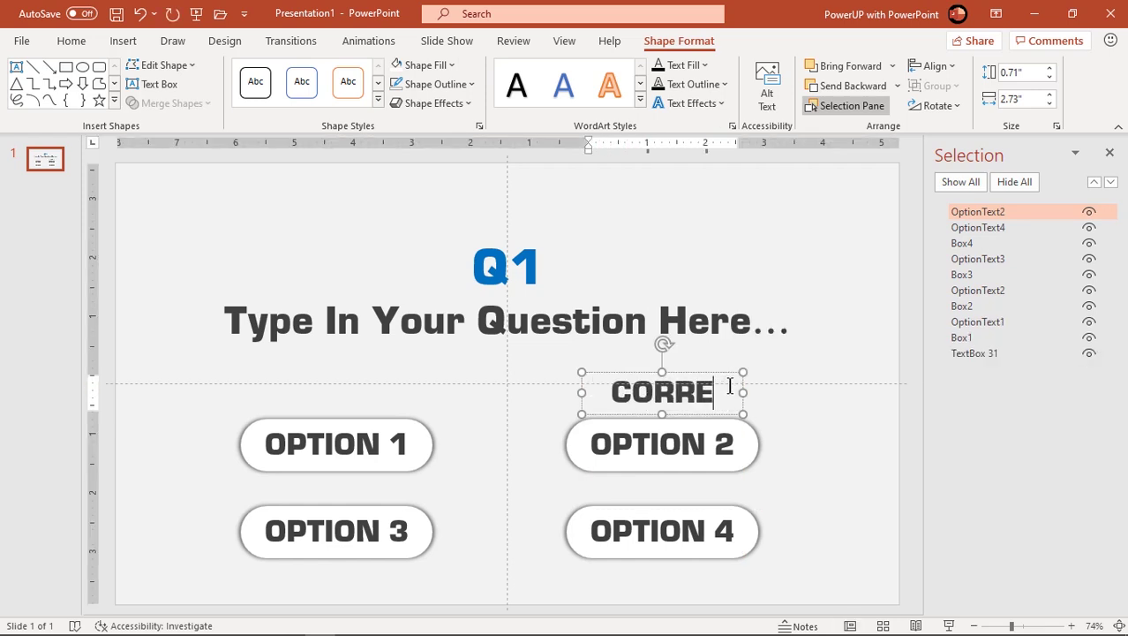
# Duplicate the OPTION 1 text box above its button and retype it as WRONG.
pyautogui.click(390, 439)
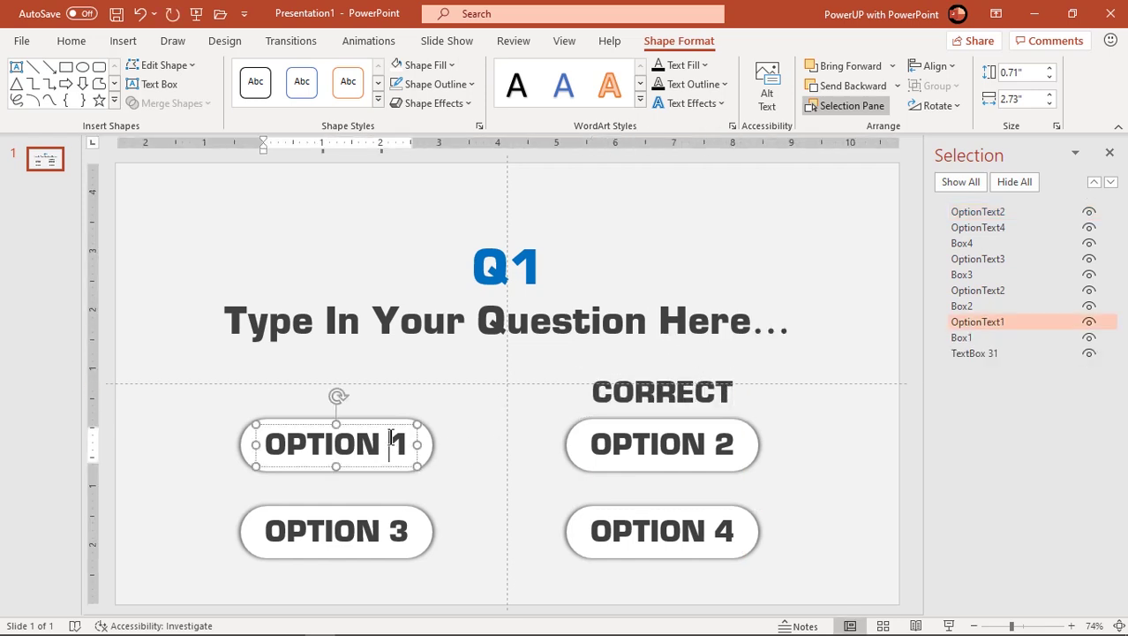
pyautogui.click(390, 426)
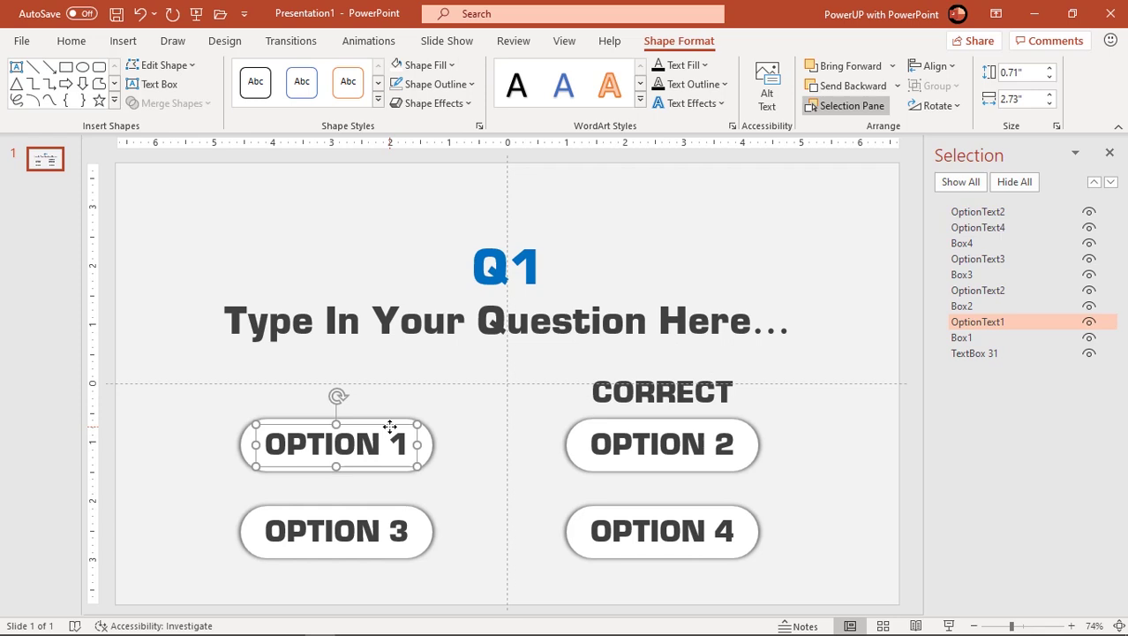
pyautogui.hotkey('ctrl', 'd')
pyautogui.moveTo(391, 433); pyautogui.dragTo(395, 373)
pyautogui.tripleClick(332, 394)
pyautogui.write('WRONG')
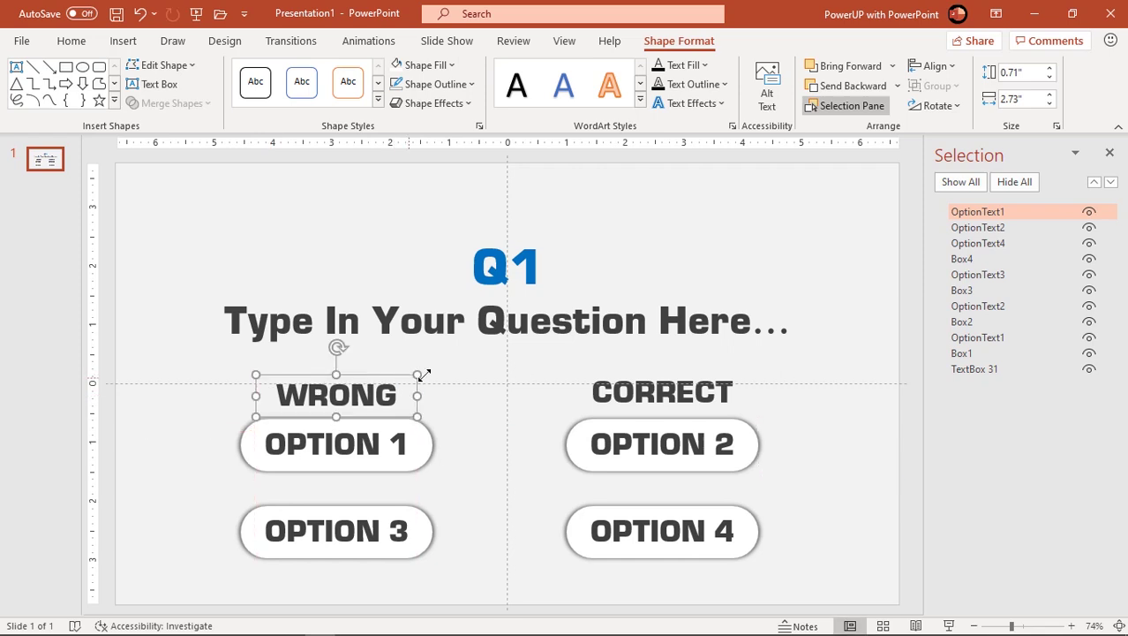
pyautogui.click(526, 443)
# Name the CORRECT label CorrectText2 and the WRONG label wrongText1.
pyautogui.click(632, 381)
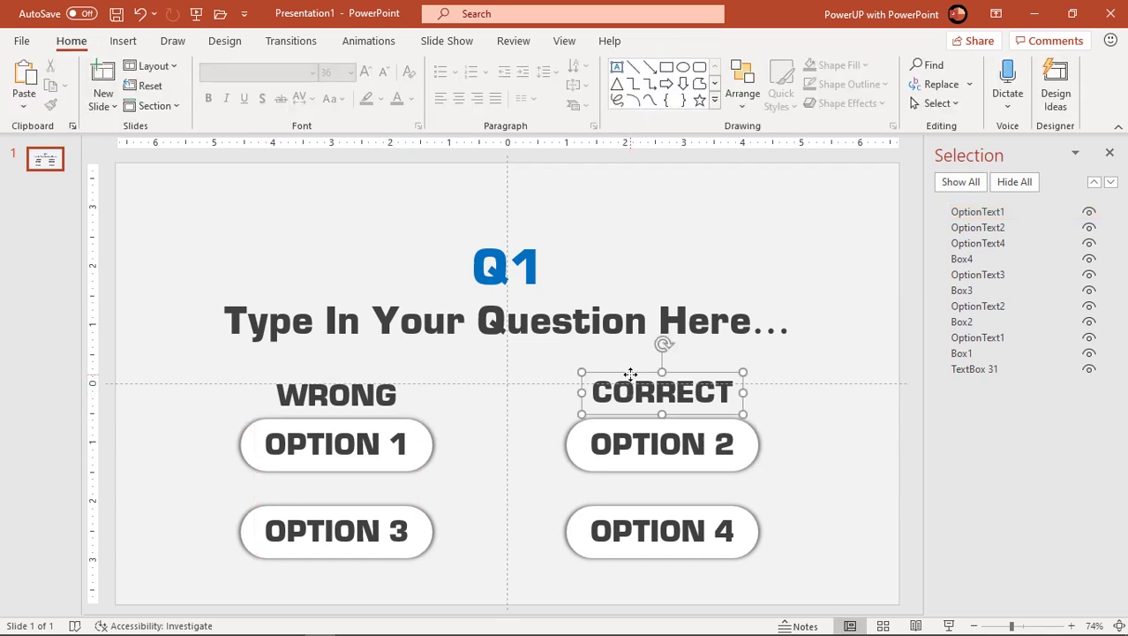
pyautogui.doubleClick(1004, 227)
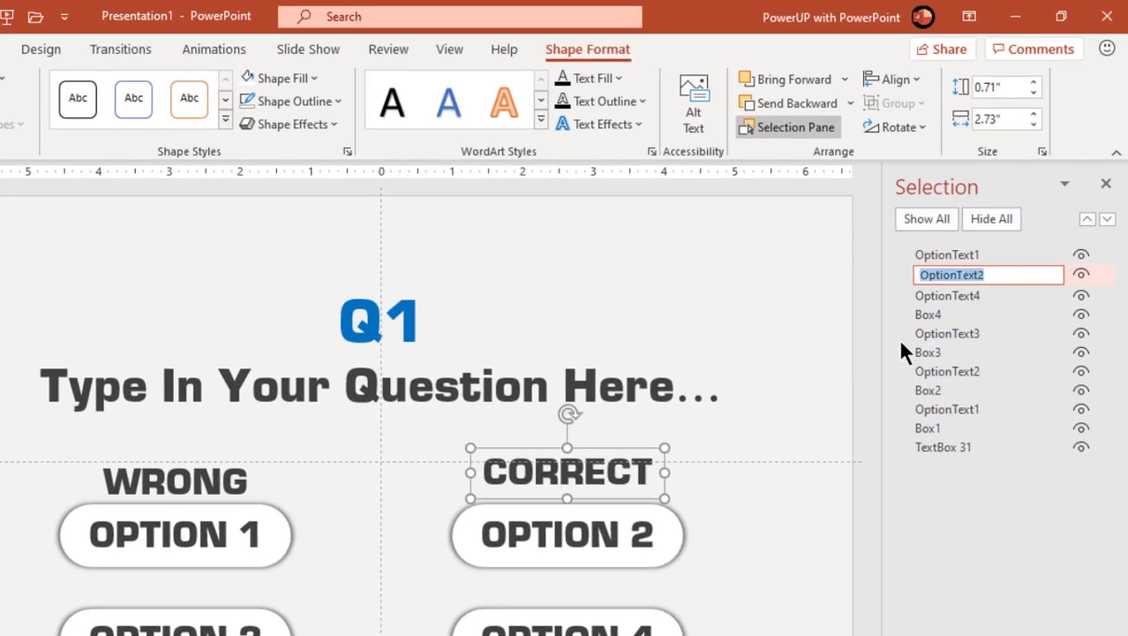
pyautogui.write('CorrectText2')
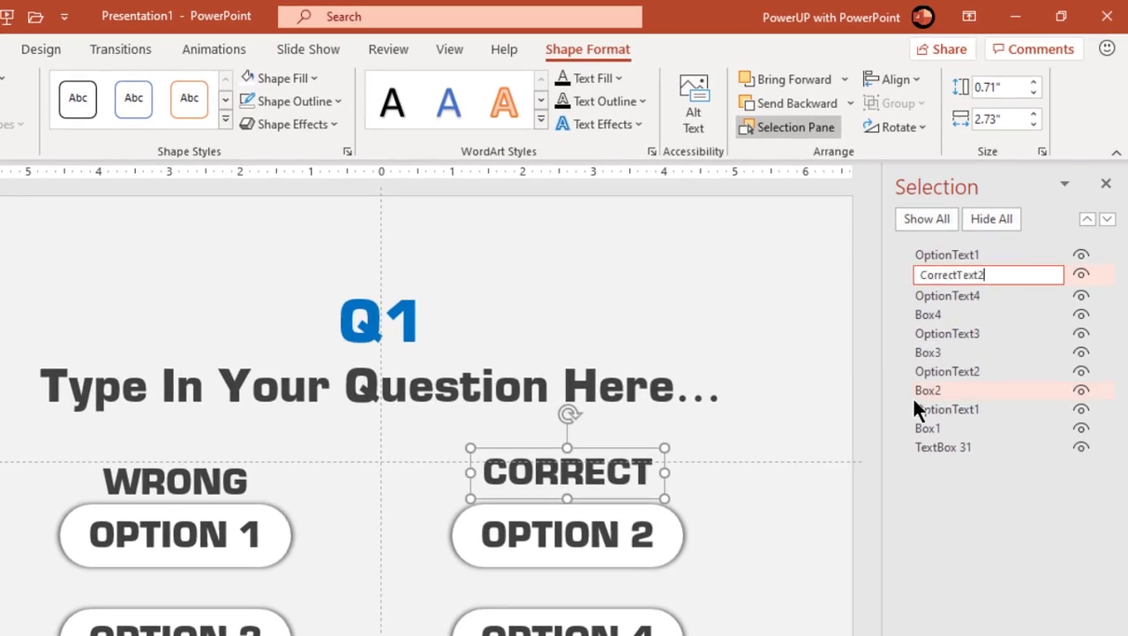
pyautogui.press('Return')
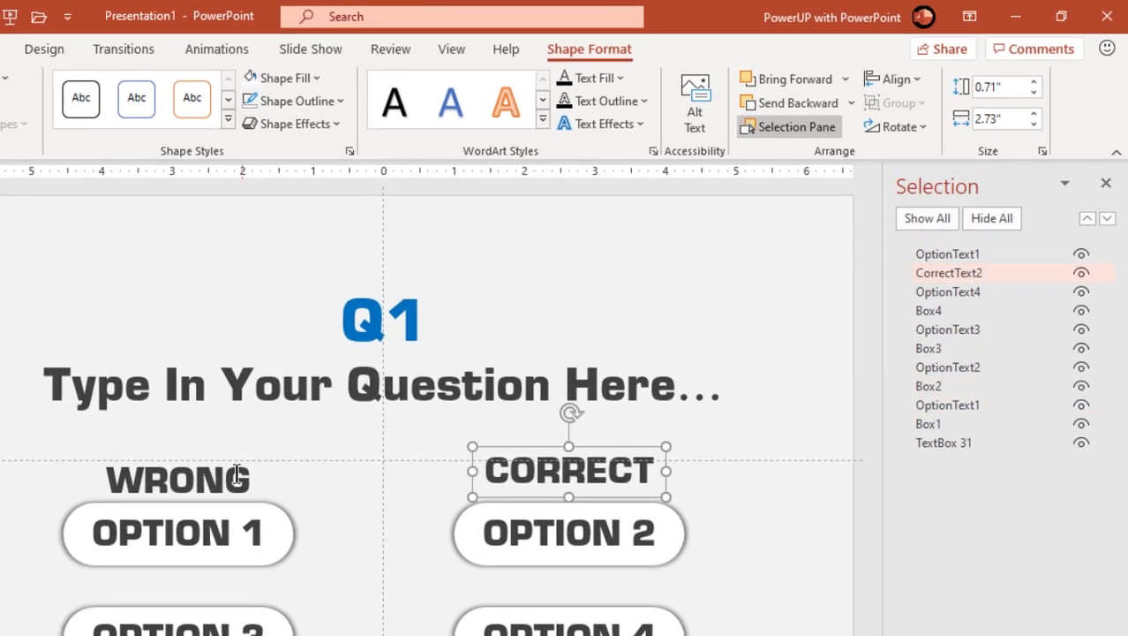
pyautogui.click(995, 256)
pyautogui.click(995, 256)
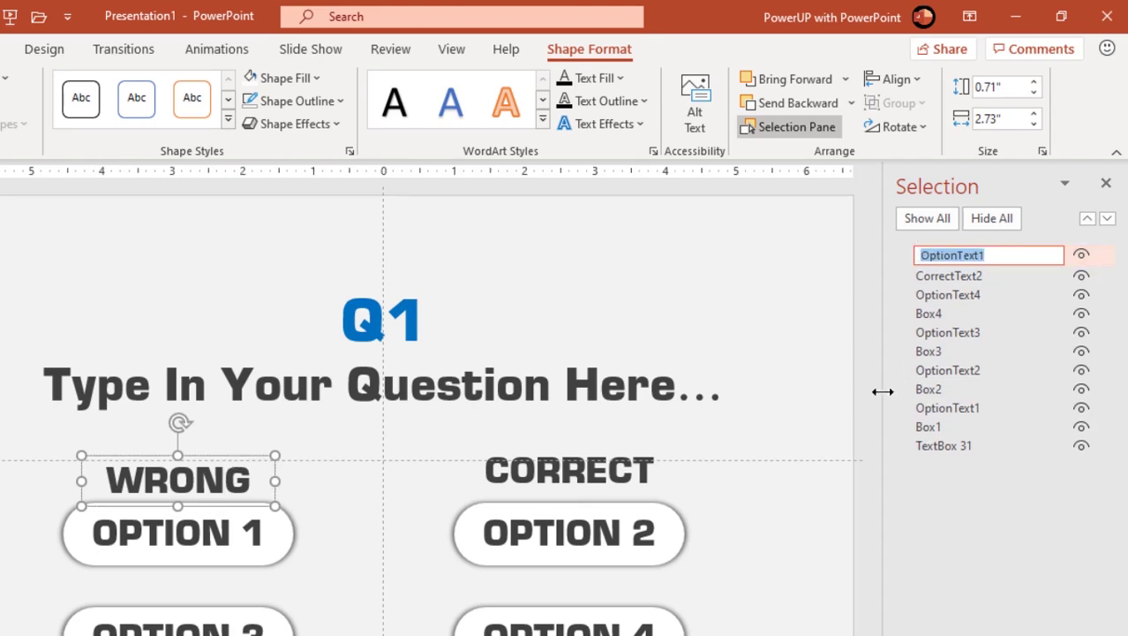
pyautogui.write('wrongText1')
pyautogui.press('Return')
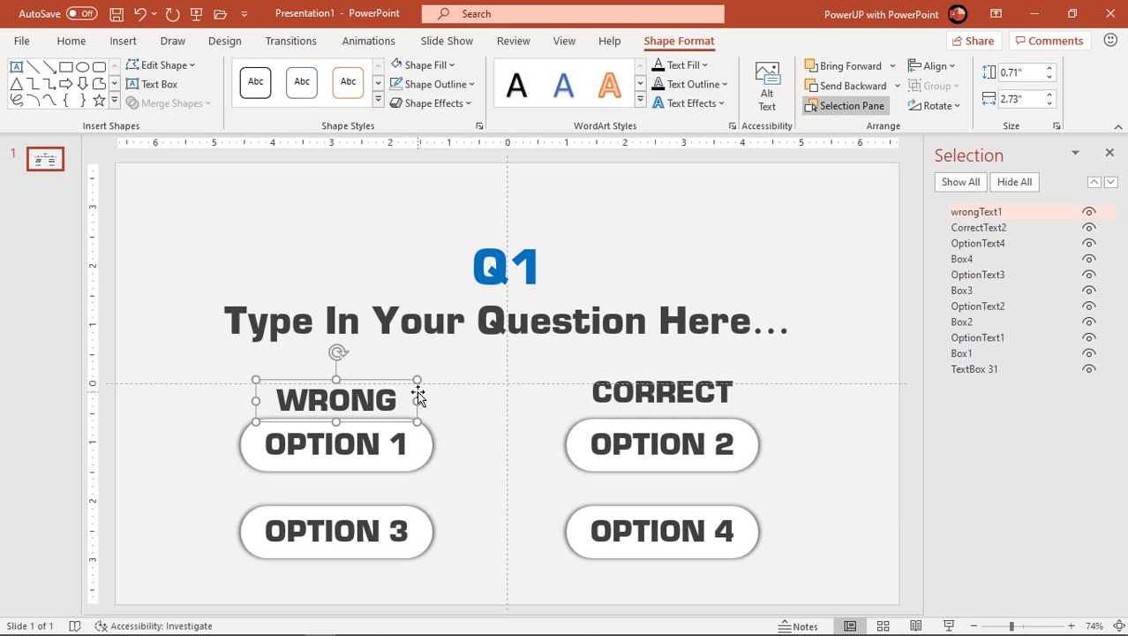
# Copy WRONG labels to OPTION 3 and OPTION 4, naming them wrongText3 and wrongText4.
pyautogui.moveTo(423, 399); pyautogui.dragTo(751, 588)
pyautogui.click(403, 581)
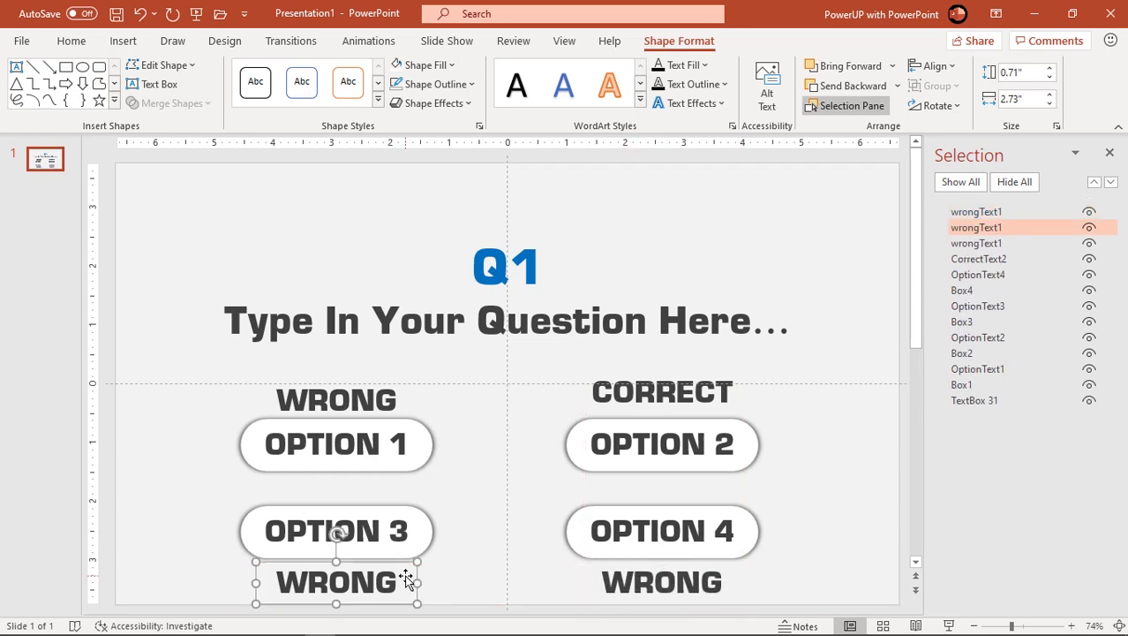
pyautogui.click(1007, 231)
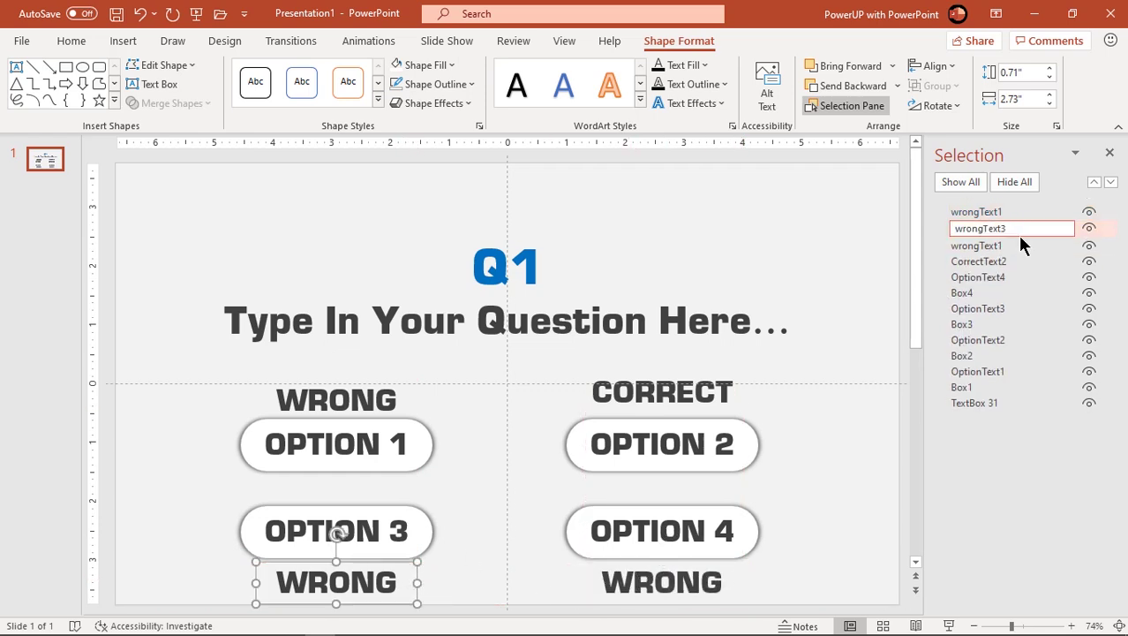
pyautogui.press('Return')
pyautogui.click(743, 576)
pyautogui.click(1018, 212)
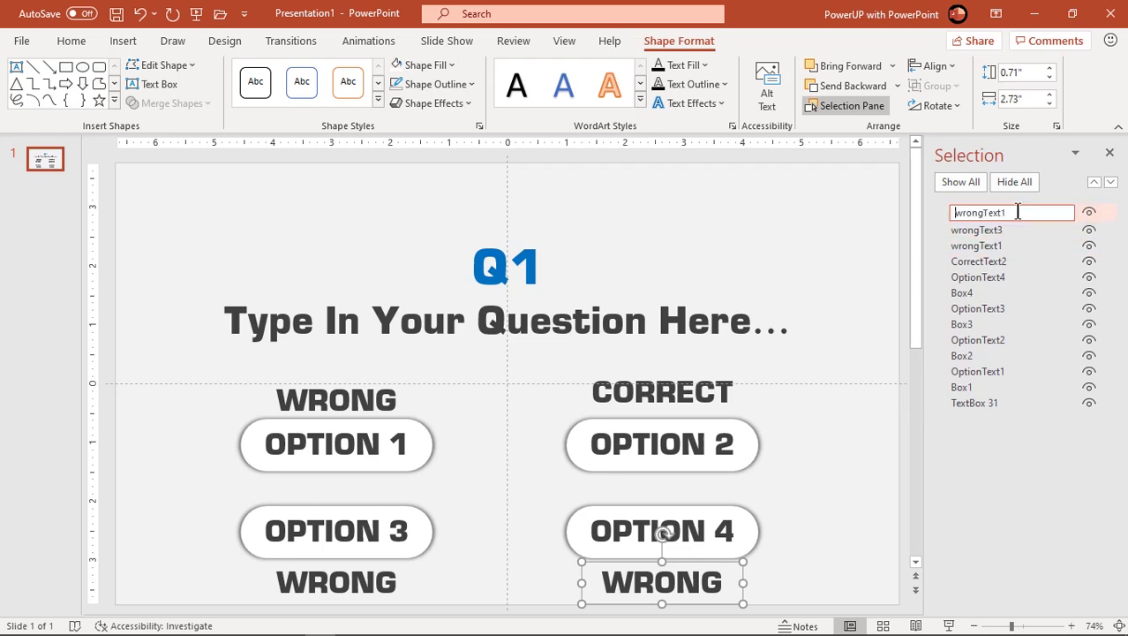
pyautogui.write('4')
pyautogui.press('Return')
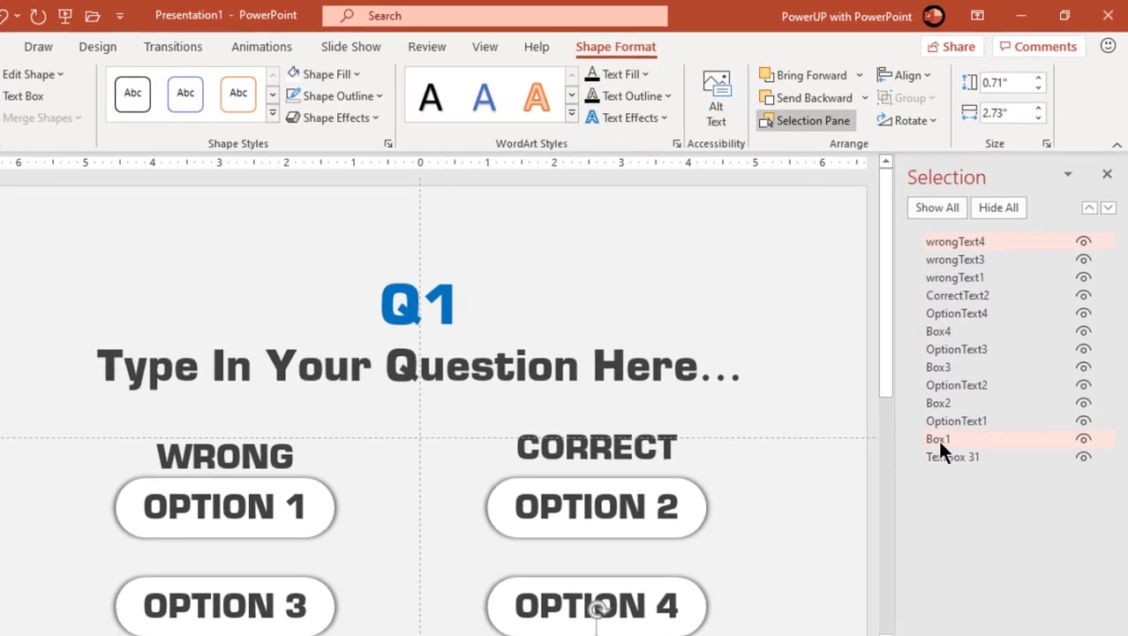
# Move Box1–Box4 together to the bottom of the stacking order.
pyautogui.keyDown('ctrl'); pyautogui.click(961, 385); pyautogui.keyUp('ctrl')
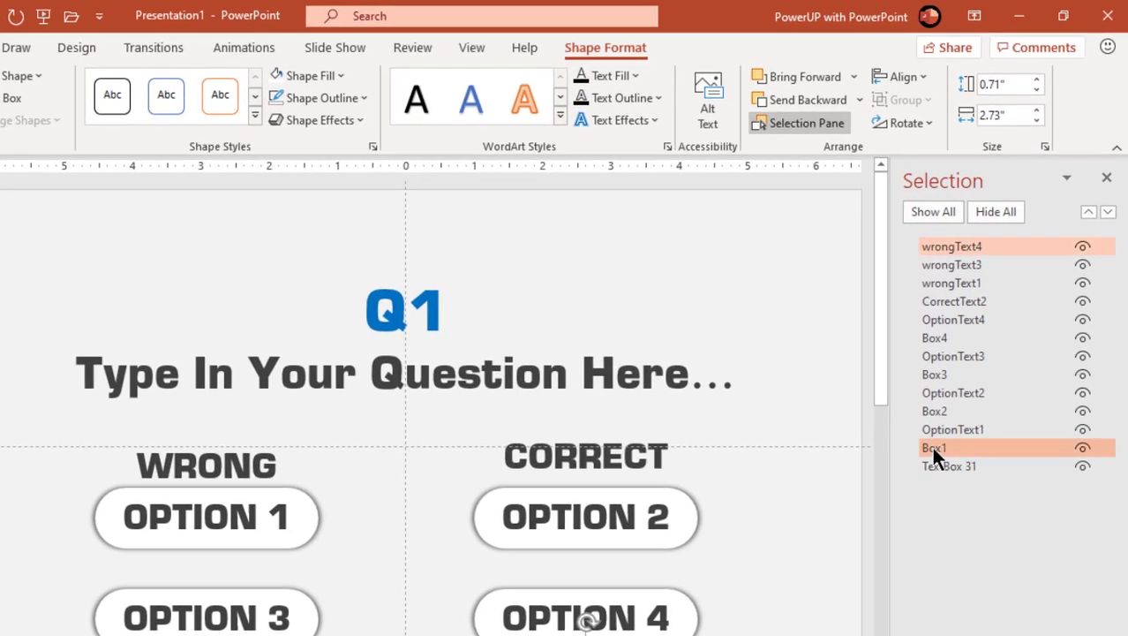
pyautogui.moveTo(934, 452); pyautogui.dragTo(938, 475)
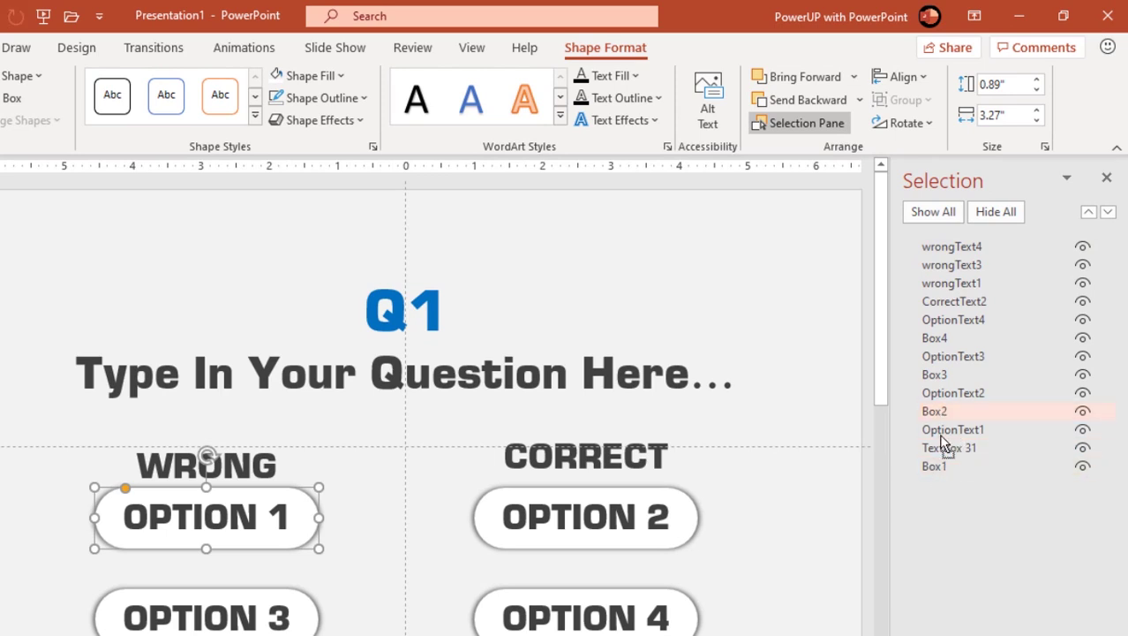
pyautogui.moveTo(936, 410); pyautogui.dragTo(942, 457)
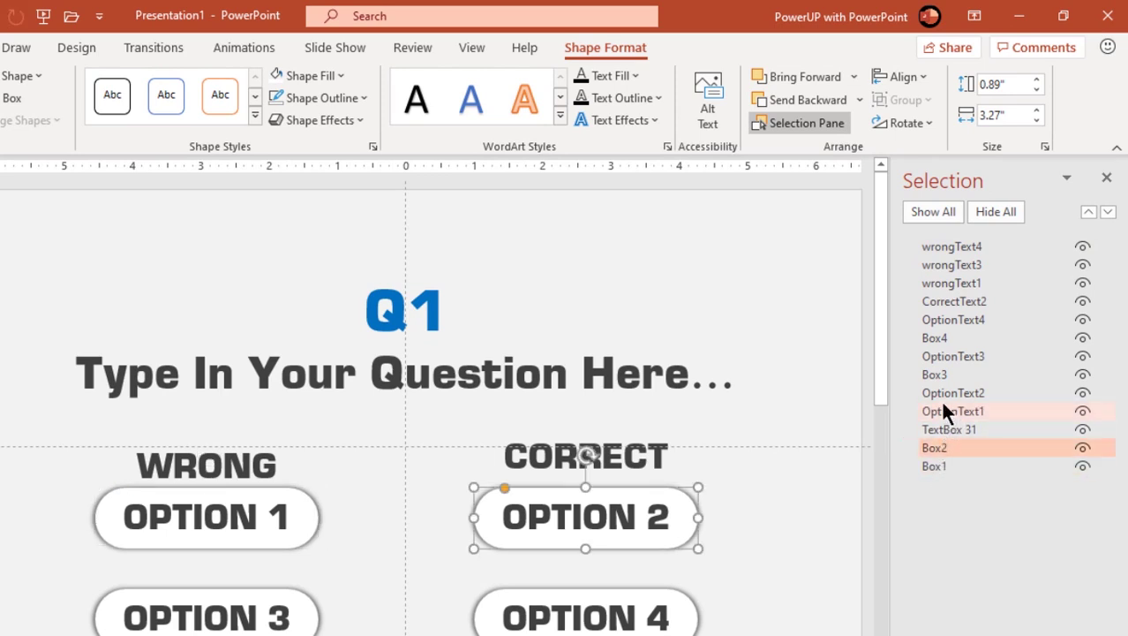
pyautogui.moveTo(938, 376); pyautogui.dragTo(944, 439)
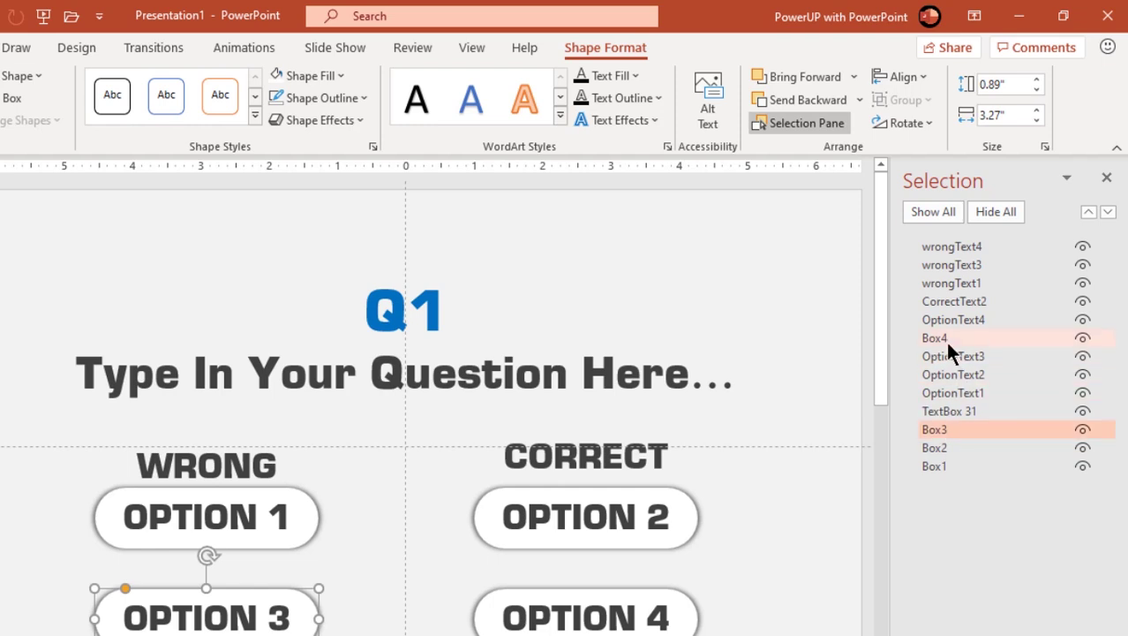
pyautogui.moveTo(944, 339); pyautogui.dragTo(945, 417)
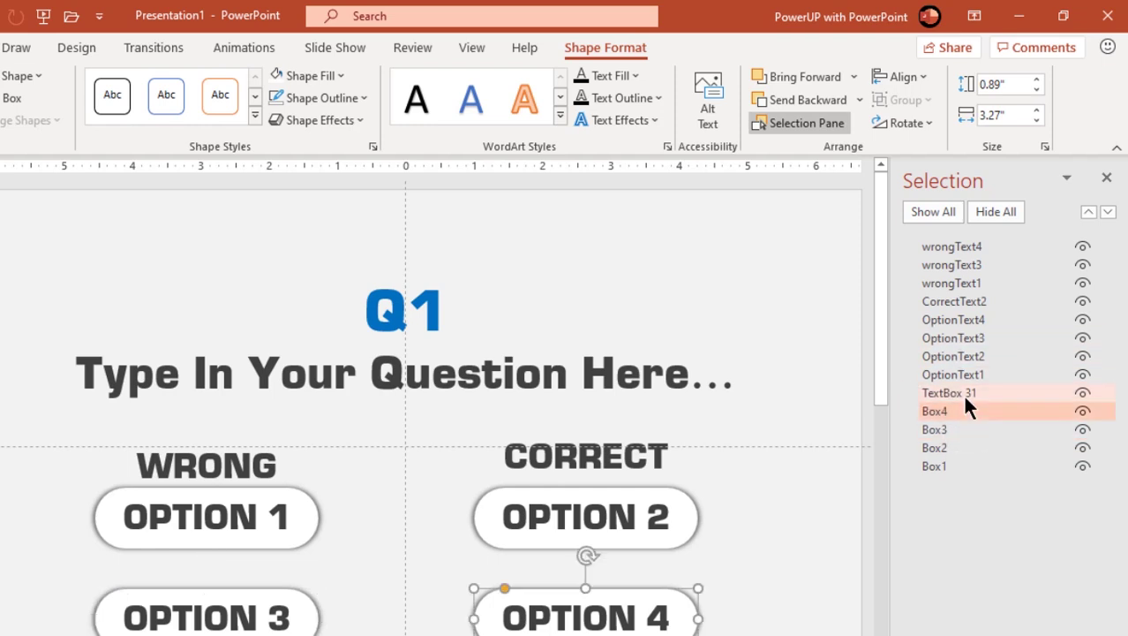
# Rename the question title box TextBox 31 to Question Text.
pyautogui.click(965, 397)
pyautogui.click(940, 393)
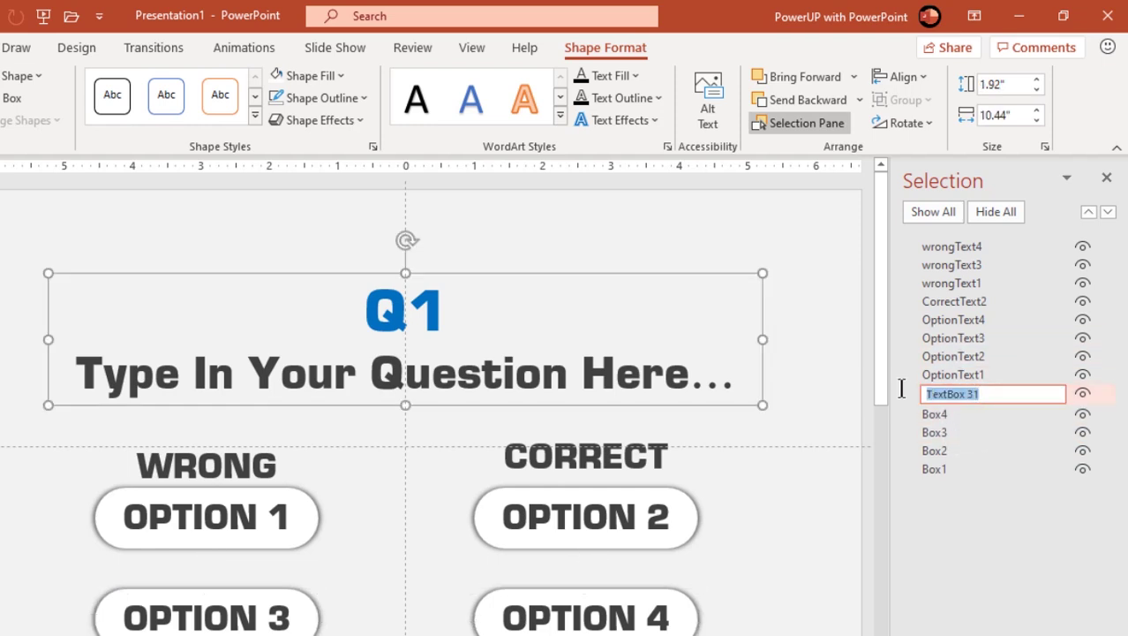
pyautogui.write('Question Text')
pyautogui.press('Return')
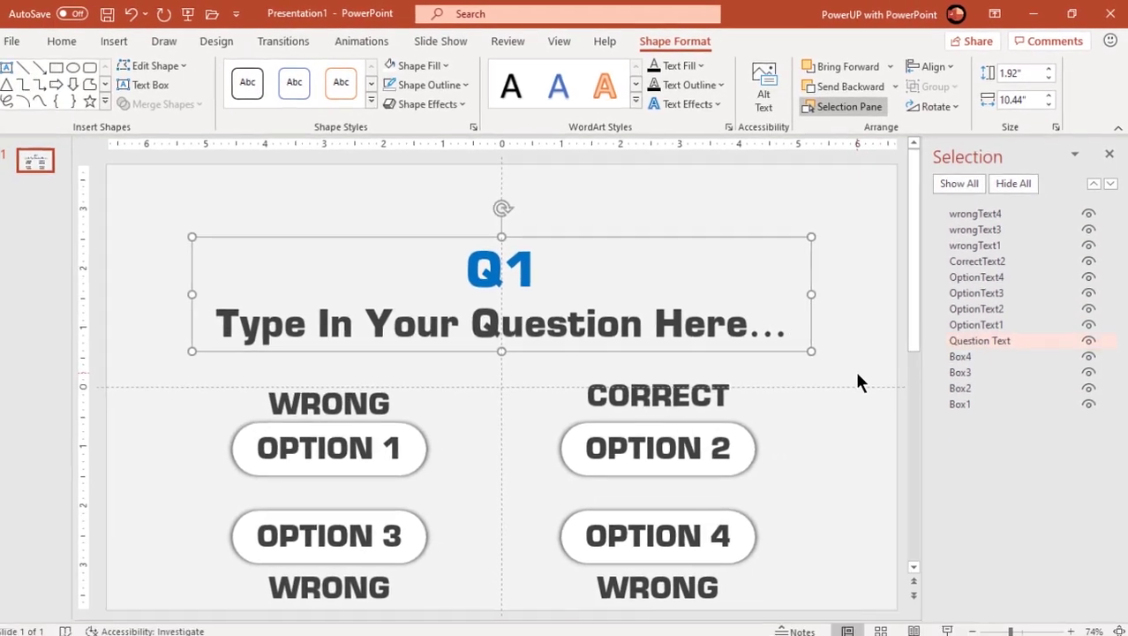
# Give the question title a Float In entrance set to Float Down, with the Animation Pane open.
pyautogui.click(816, 439)
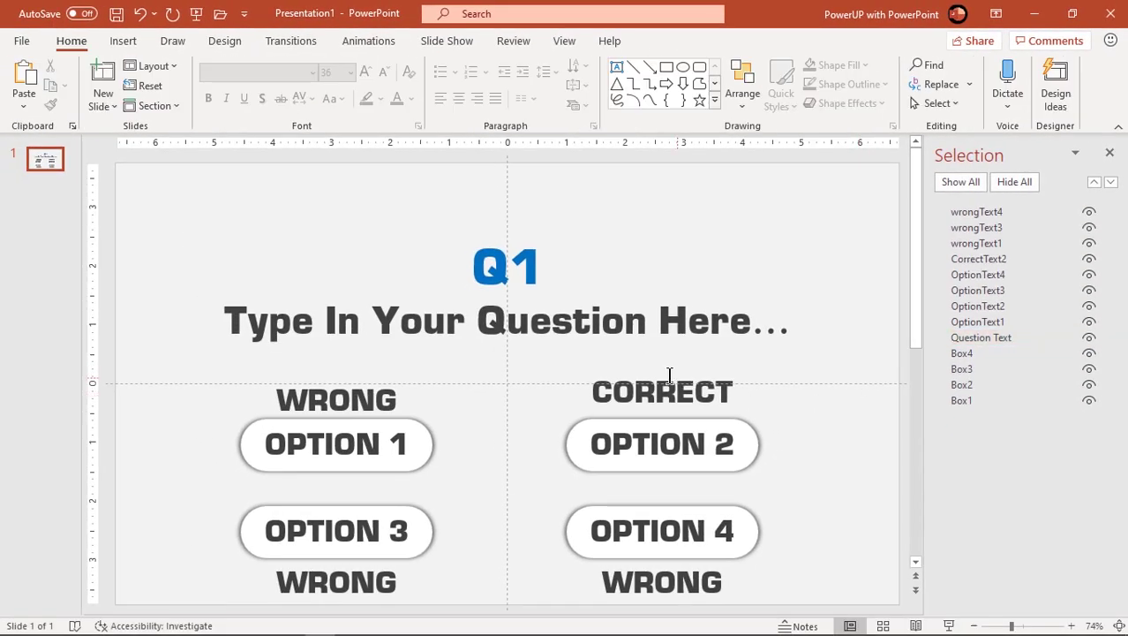
pyautogui.click(510, 262)
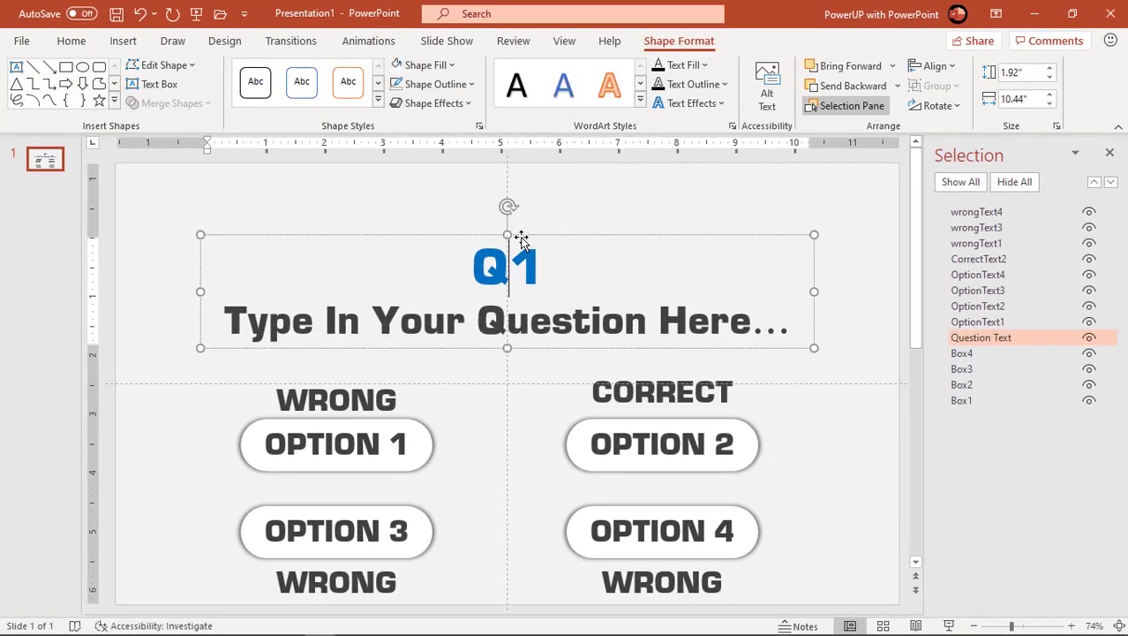
pyautogui.click(368, 41)
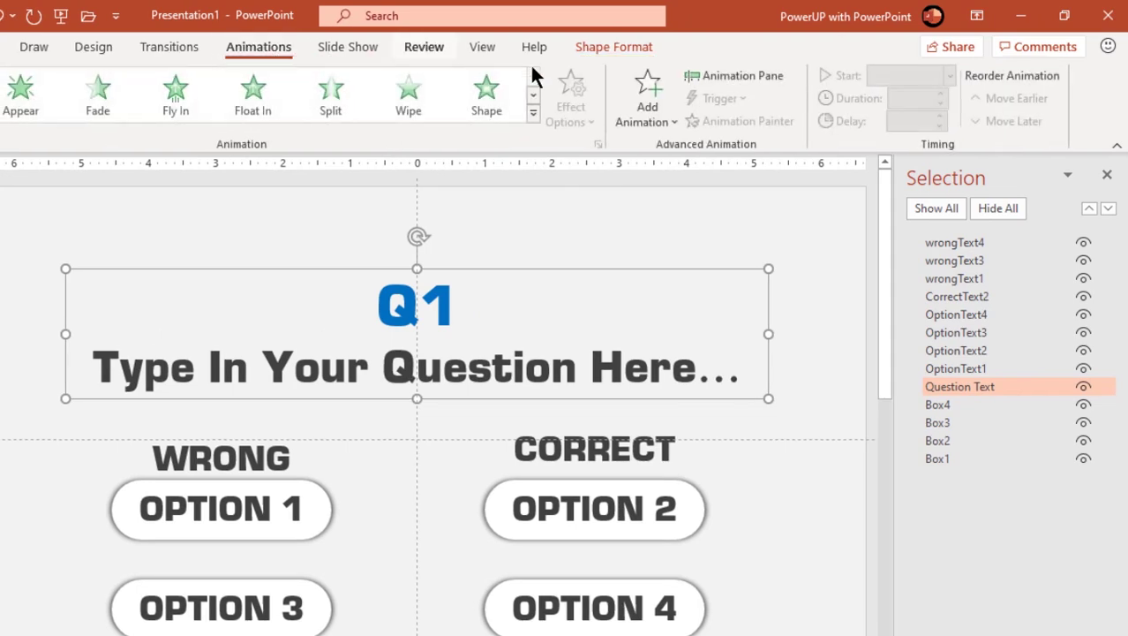
pyautogui.click(726, 78)
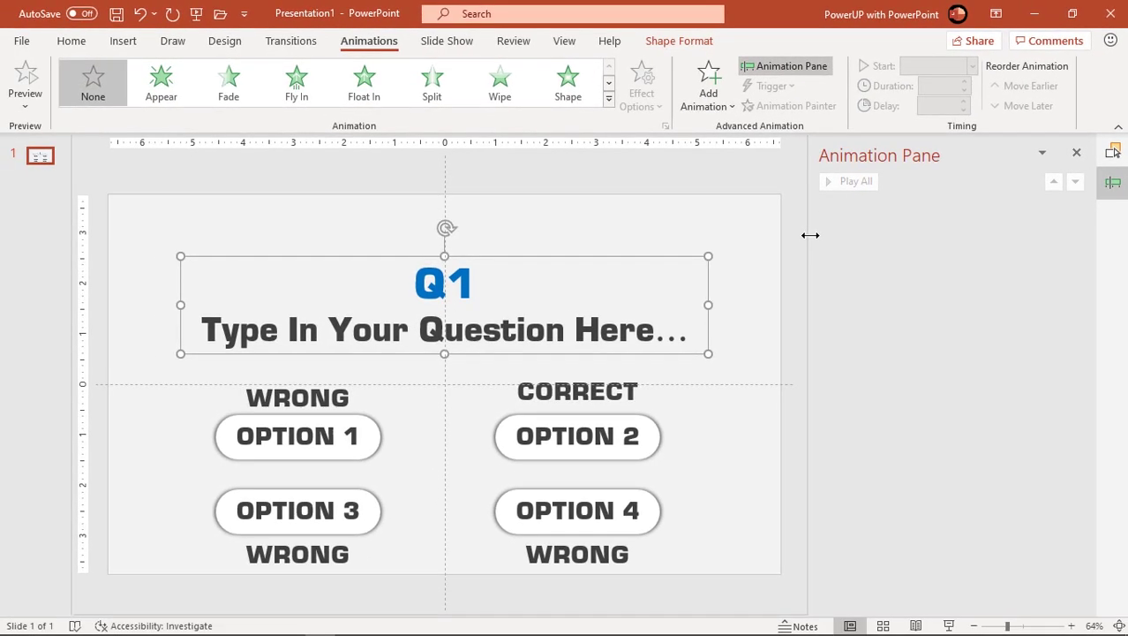
pyautogui.moveTo(808, 233); pyautogui.dragTo(821, 237)
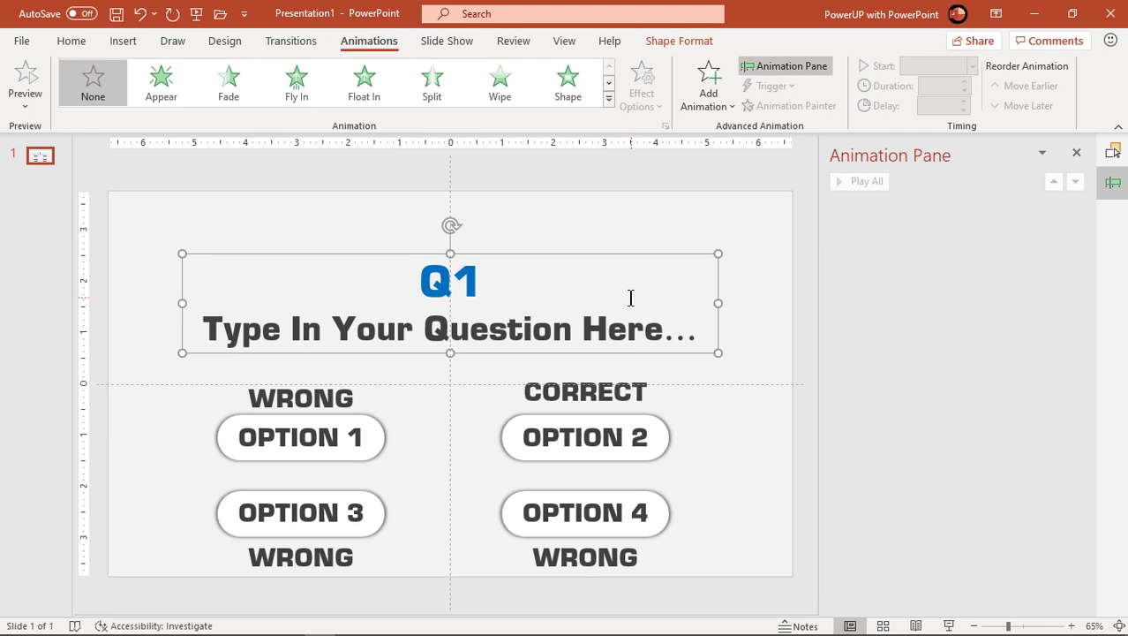
pyautogui.click(356, 92)
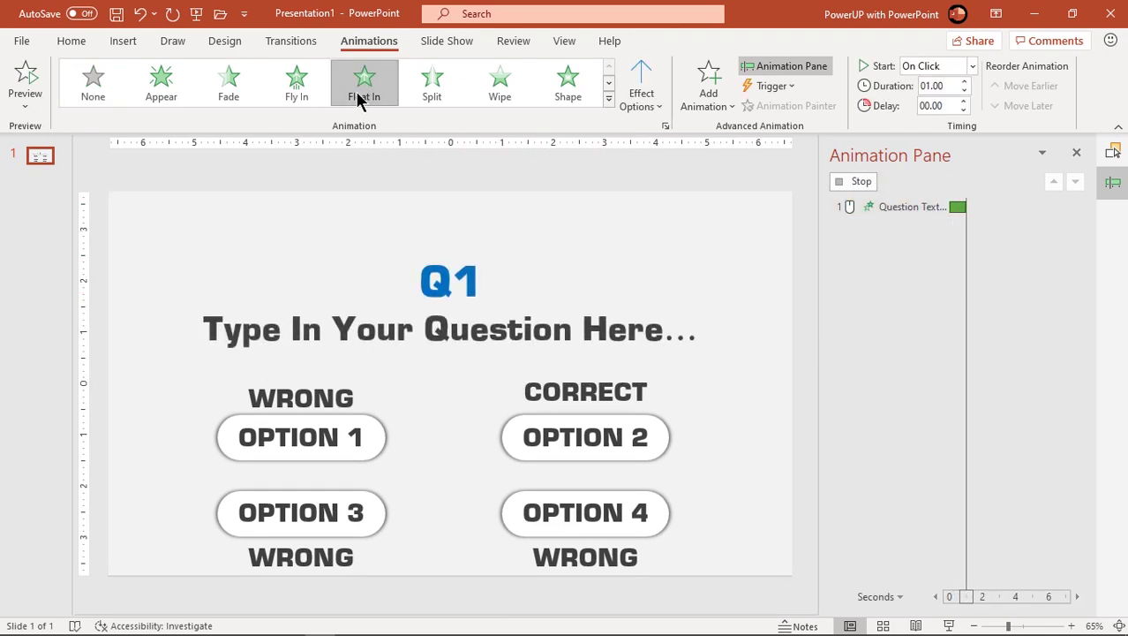
pyautogui.click(644, 107)
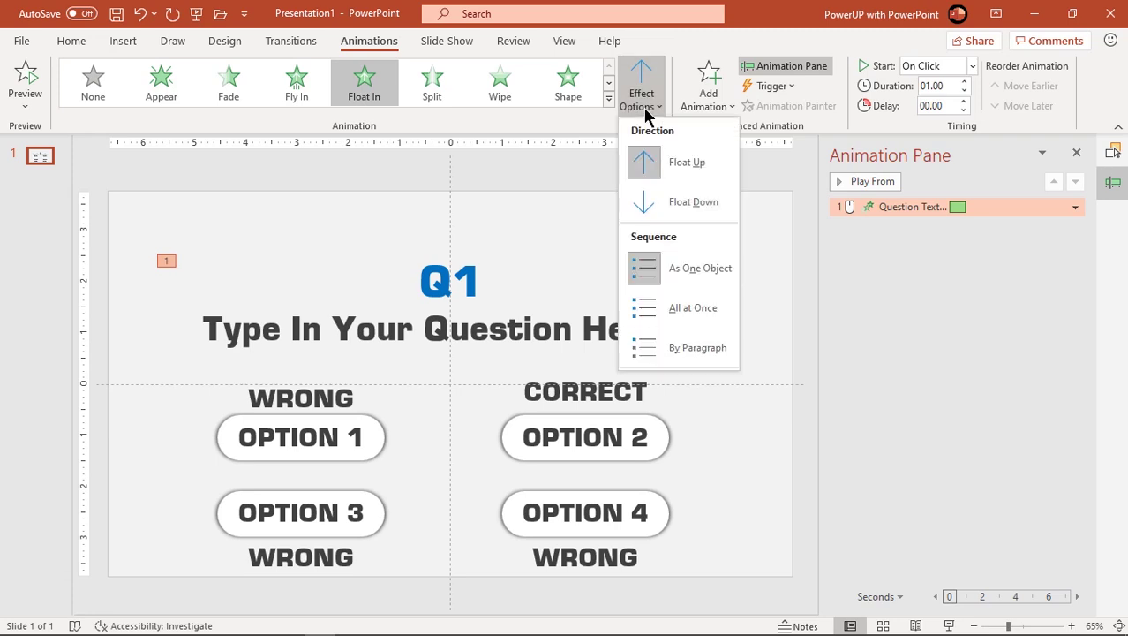
pyautogui.click(647, 202)
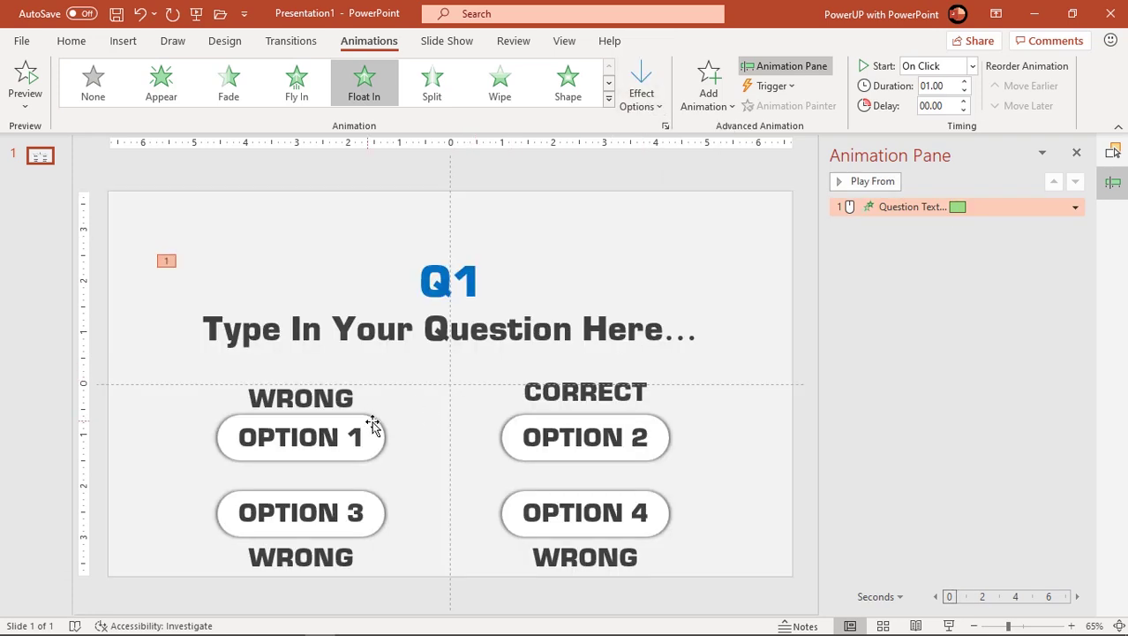
# Give the four option boxes a Zoom entrance together.
pyautogui.click(378, 436)
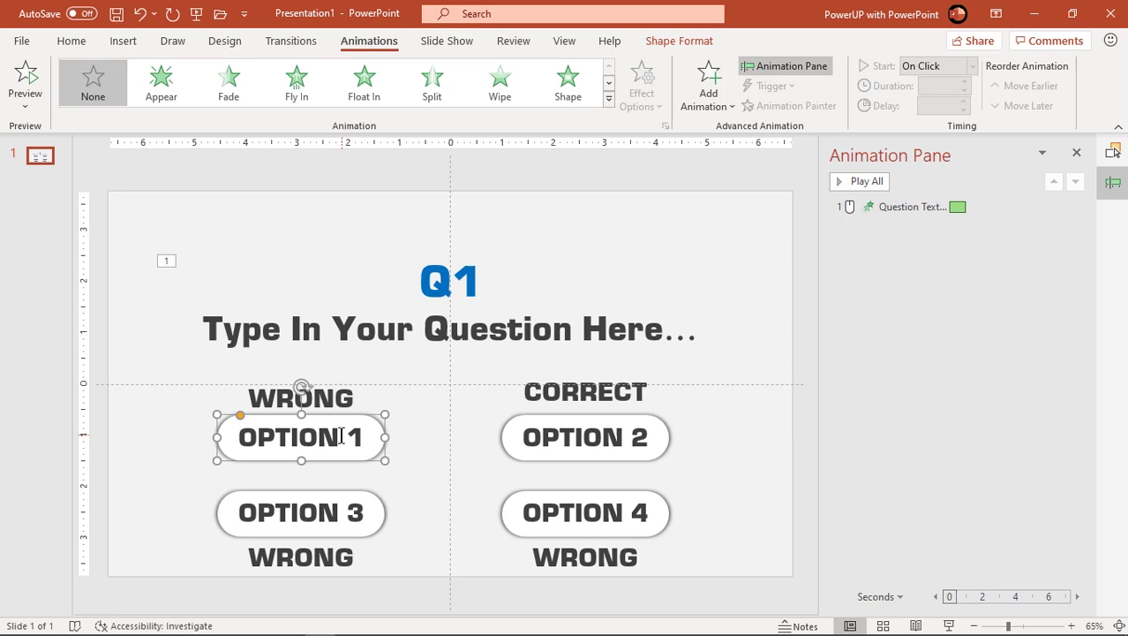
pyautogui.keyDown('shift'); pyautogui.click(505, 445); pyautogui.keyUp('shift')
pyautogui.keyDown('shift'); pyautogui.click(509, 514); pyautogui.keyUp('shift')
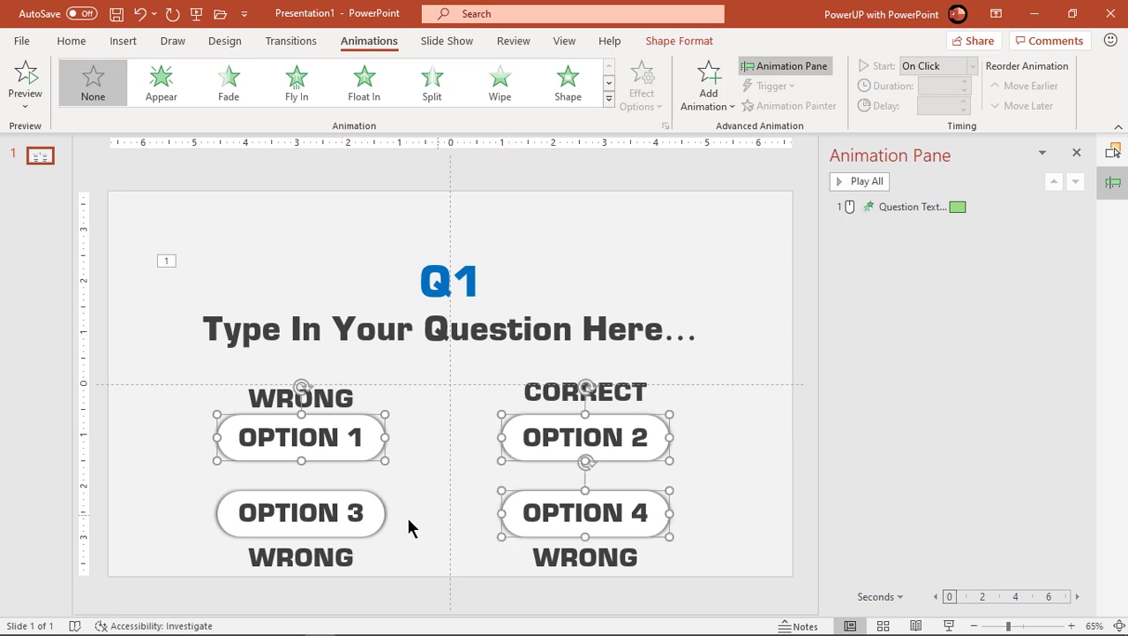
pyautogui.keyDown('shift'); pyautogui.click(378, 517); pyautogui.keyUp('shift')
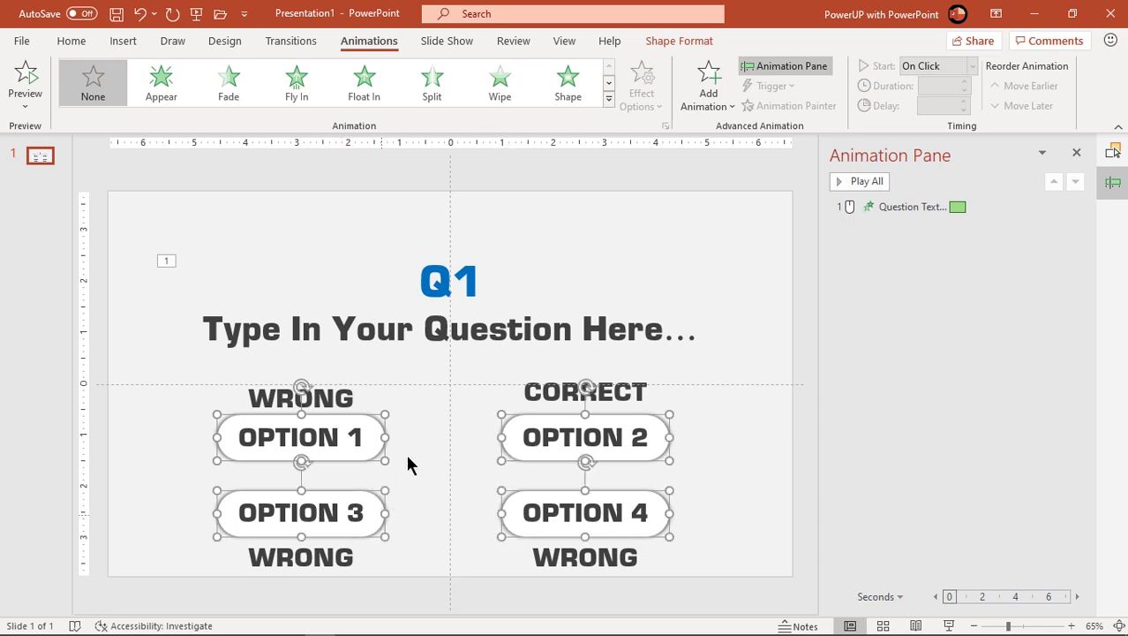
pyautogui.click(608, 99)
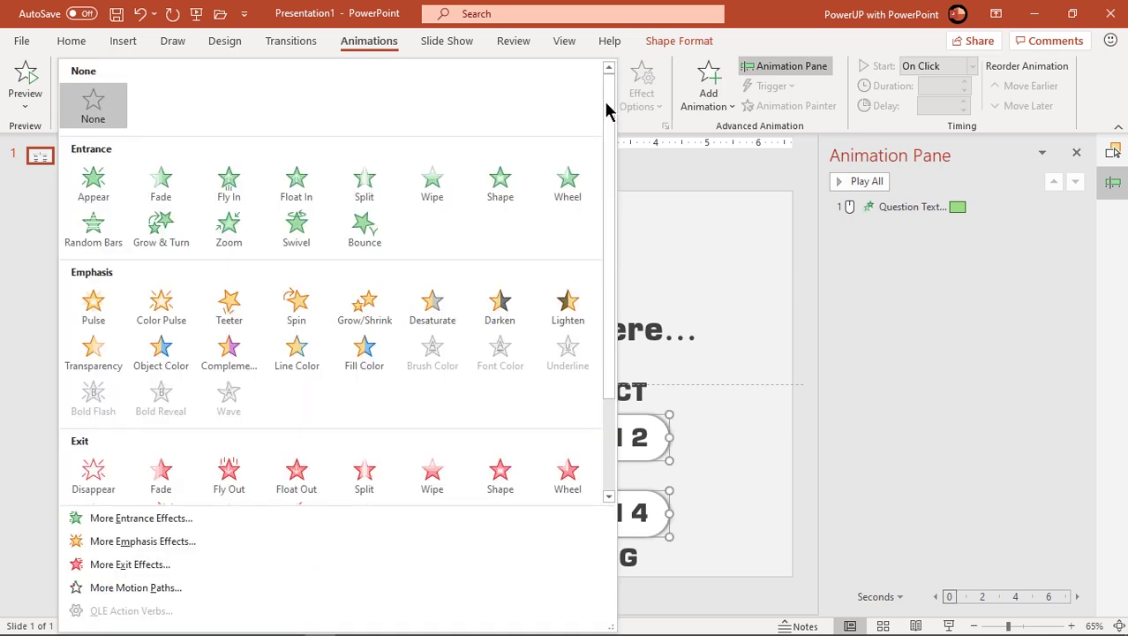
pyautogui.click(228, 232)
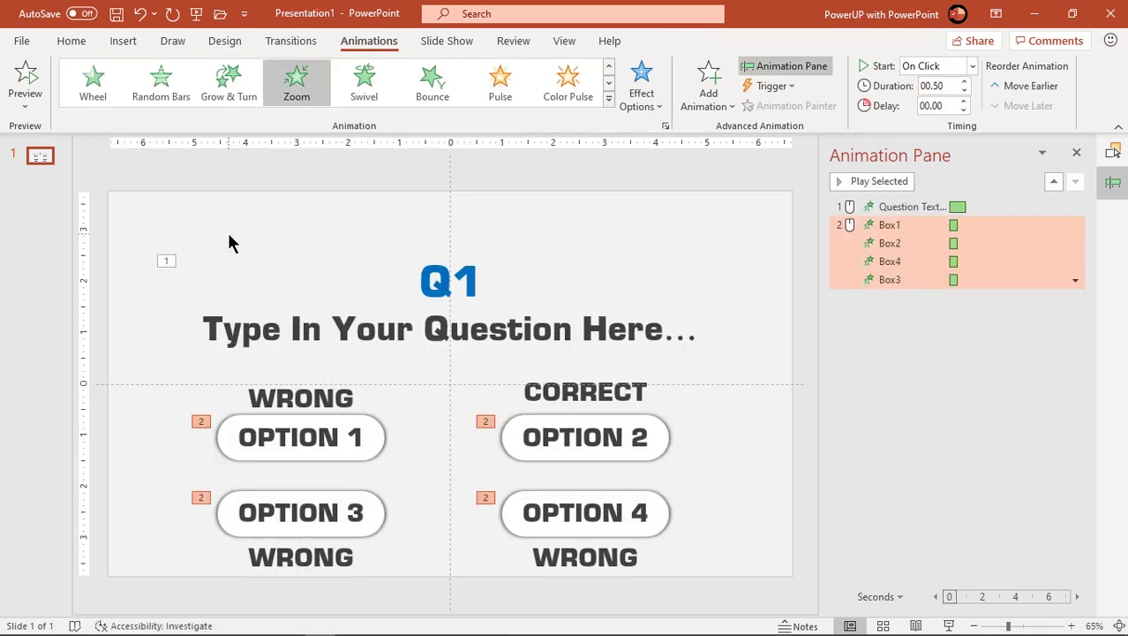
# Make the four option texts Appear After Previous, then run the slide show with F5.
pyautogui.click(311, 432)
pyautogui.keyDown('shift'); pyautogui.click(573, 431); pyautogui.keyUp('shift')
pyautogui.keyDown('shift'); pyautogui.click(554, 507); pyautogui.keyUp('shift')
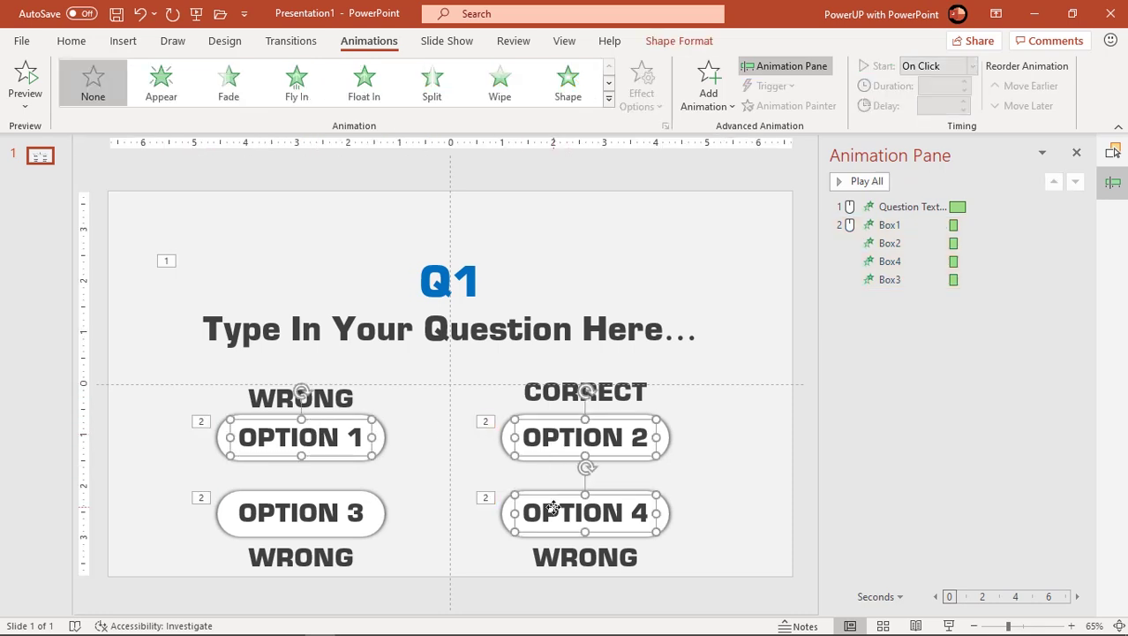
pyautogui.keyDown('shift'); pyautogui.click(318, 510); pyautogui.keyUp('shift')
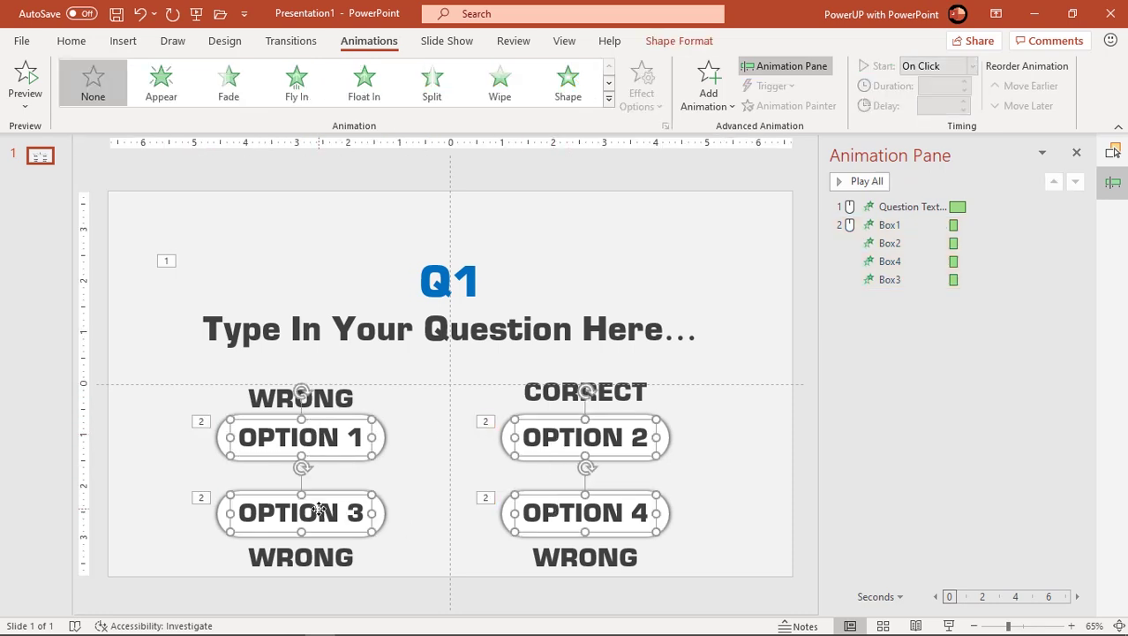
pyautogui.click(607, 102)
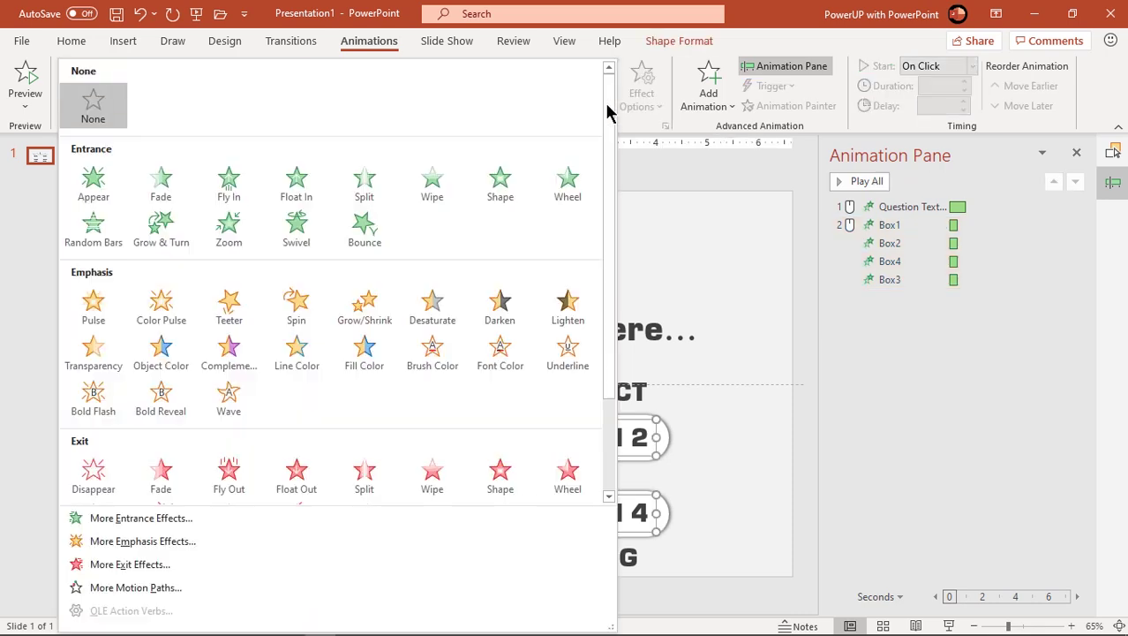
pyautogui.click(97, 184)
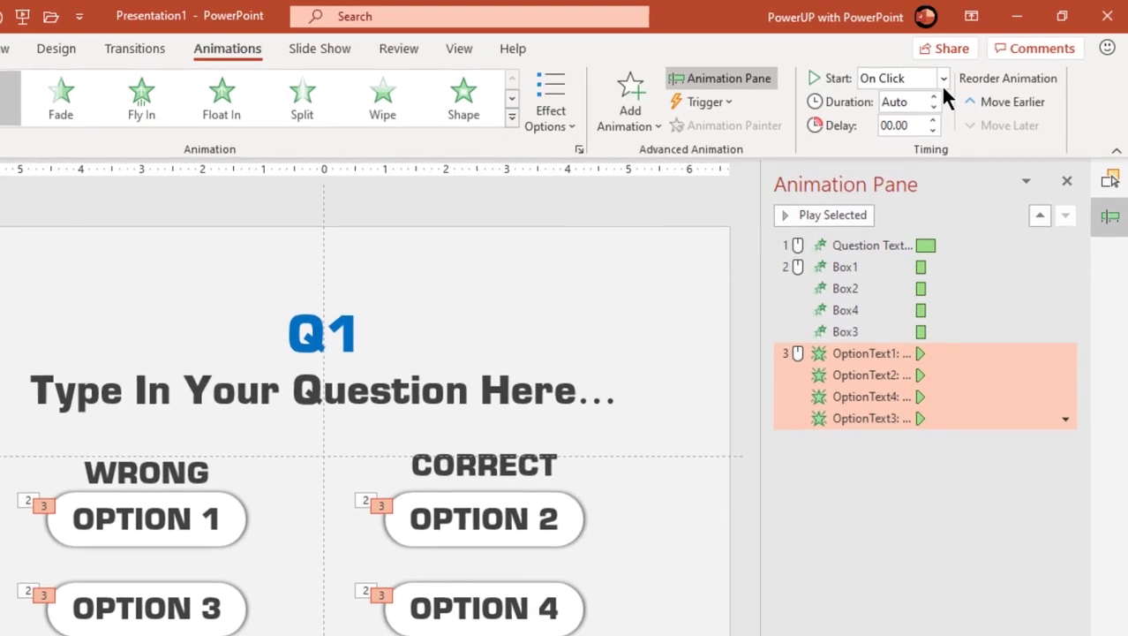
pyautogui.click(972, 66)
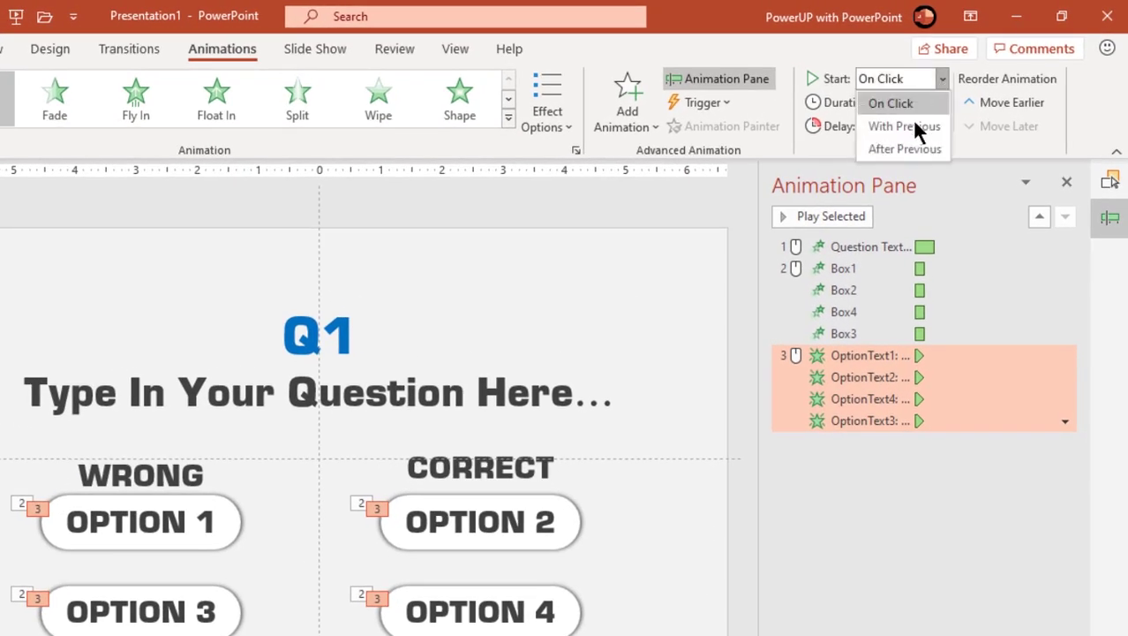
pyautogui.click(900, 148)
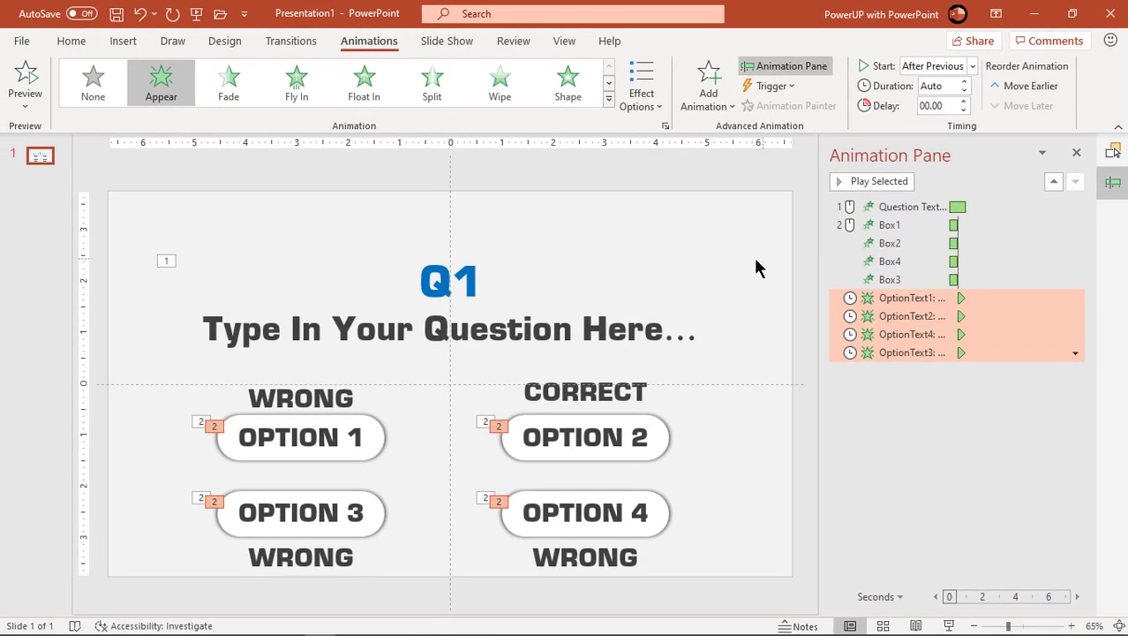
pyautogui.click(747, 260)
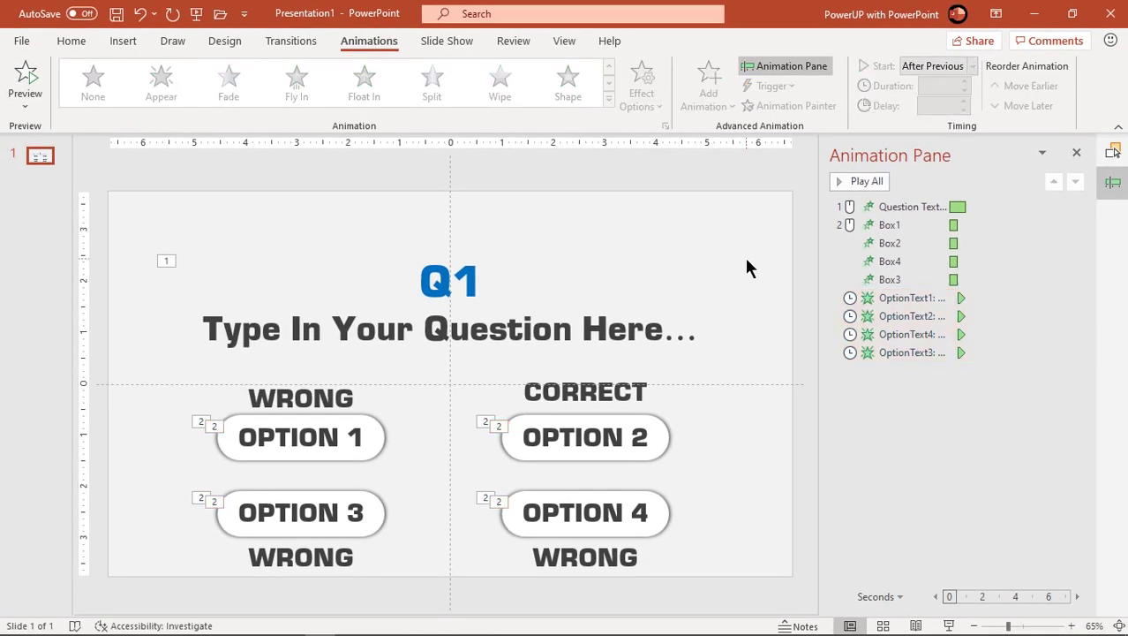
pyautogui.press('F5')
# Give OptionText2 a Disappear exit triggered On Click of OptionText2.
pyautogui.click(593, 434)
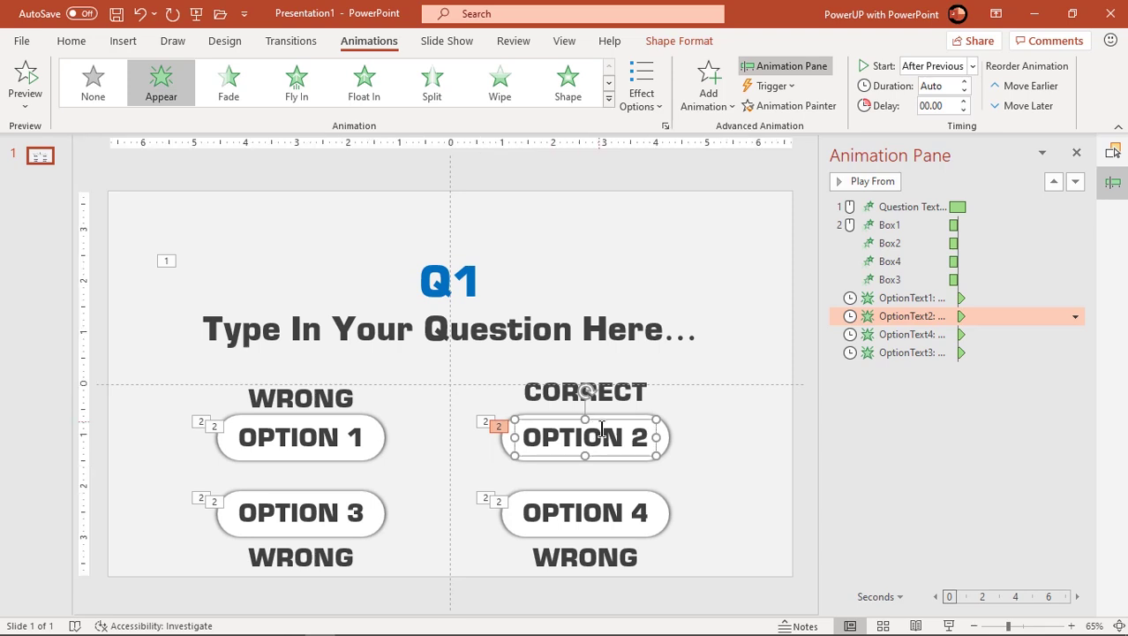
pyautogui.click(623, 377)
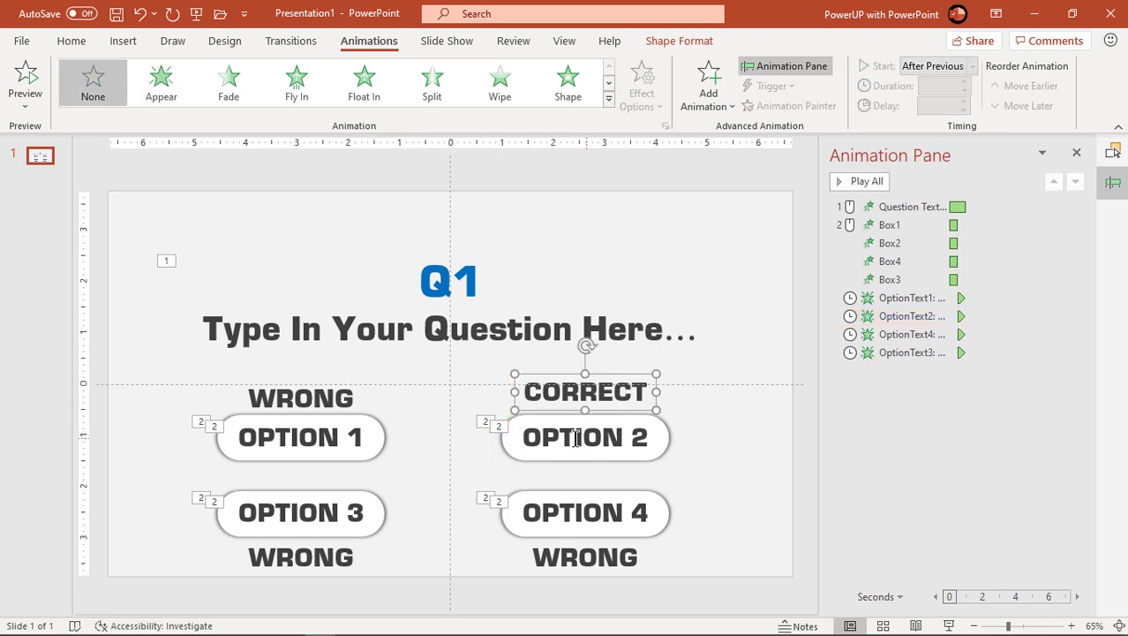
pyautogui.click(507, 437)
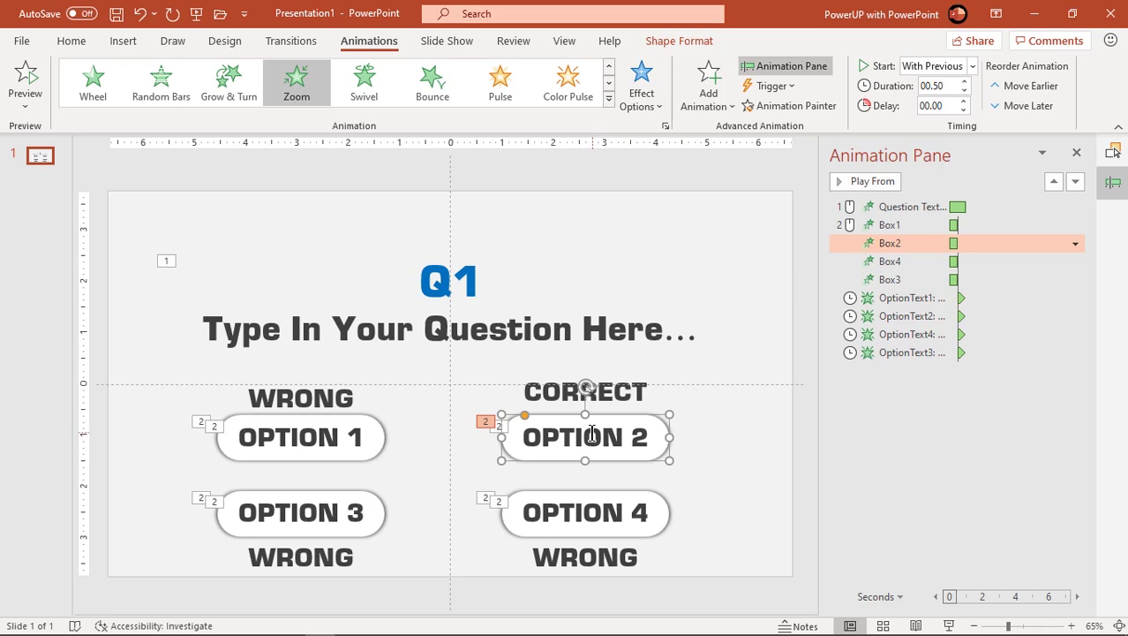
pyautogui.click(591, 433)
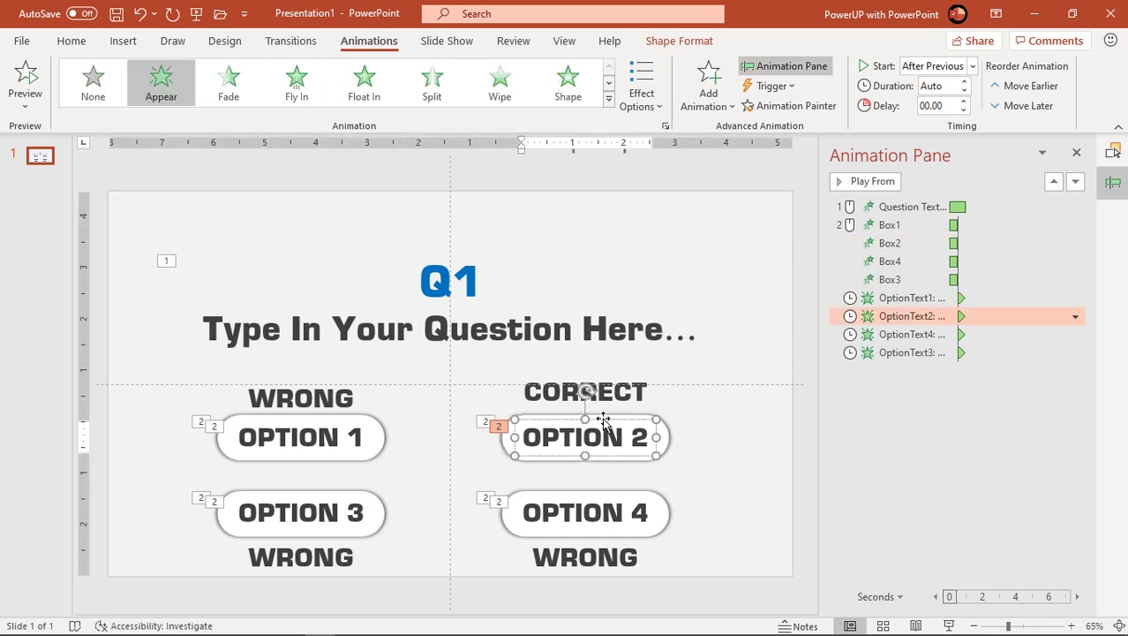
pyautogui.click(603, 419)
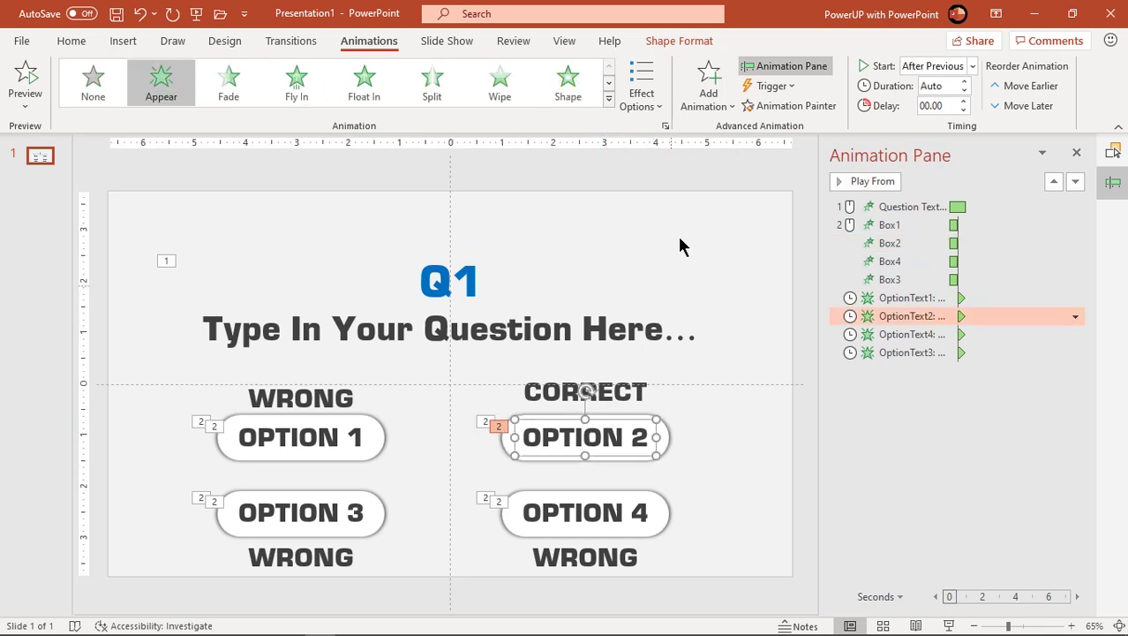
pyautogui.click(709, 92)
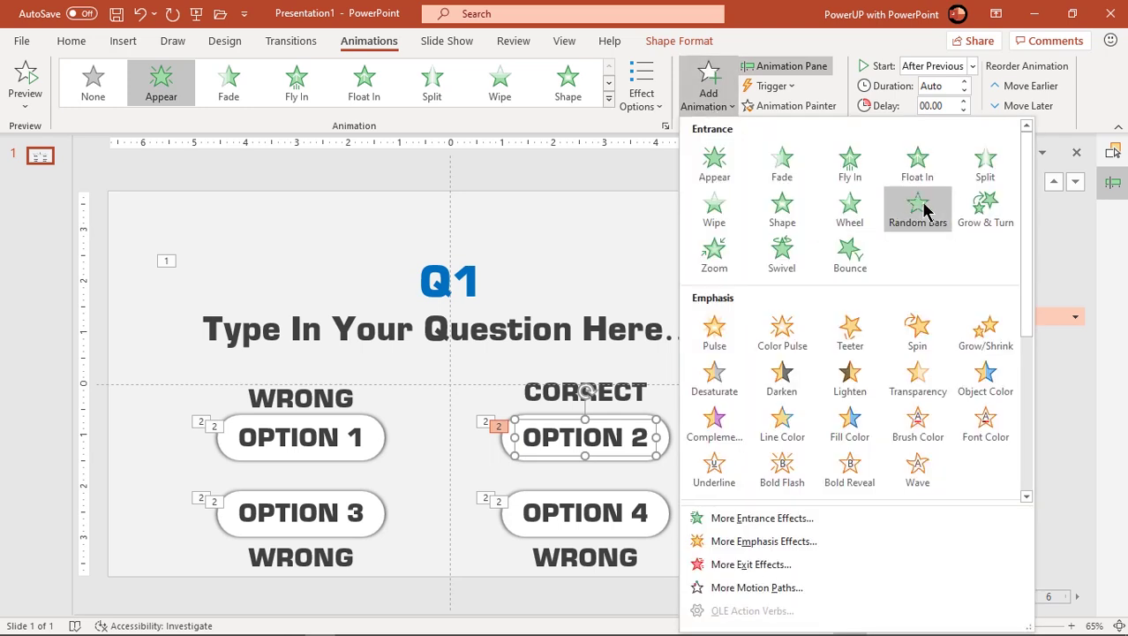
pyautogui.moveTo(1027, 205); pyautogui.dragTo(1022, 334)
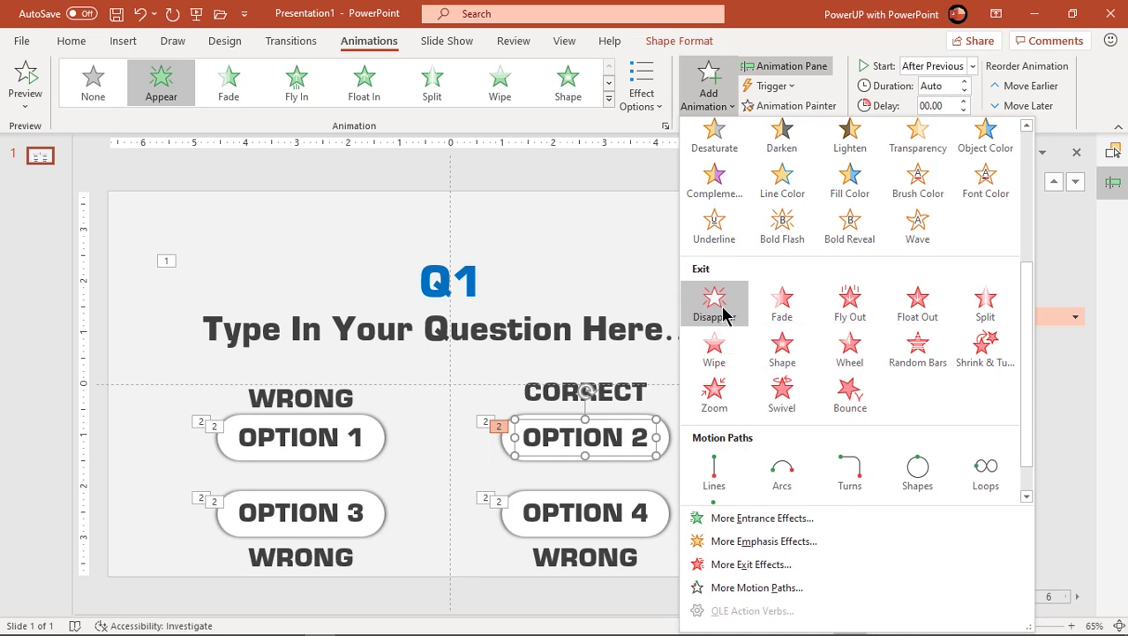
pyautogui.click(720, 305)
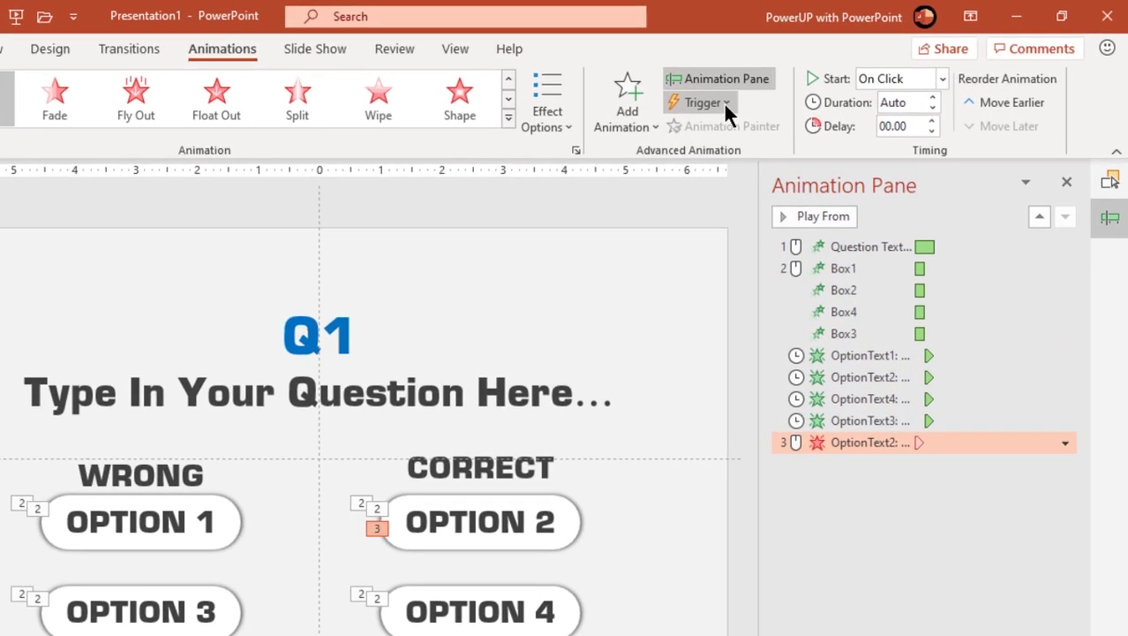
pyautogui.click(769, 87)
pyautogui.moveTo(724, 123)
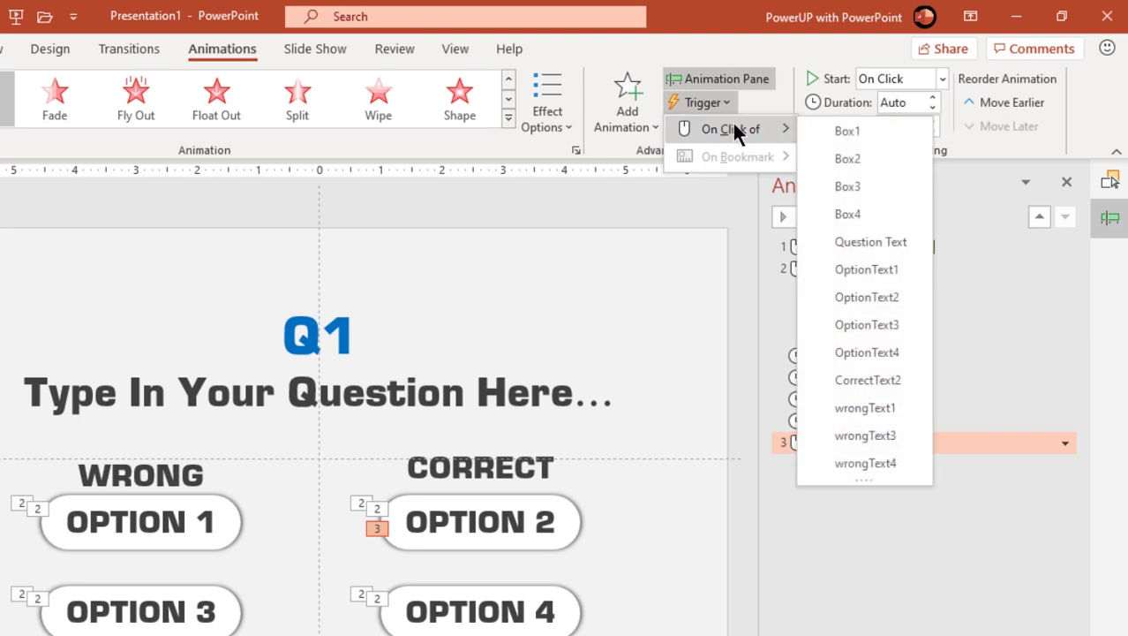
pyautogui.click(868, 297)
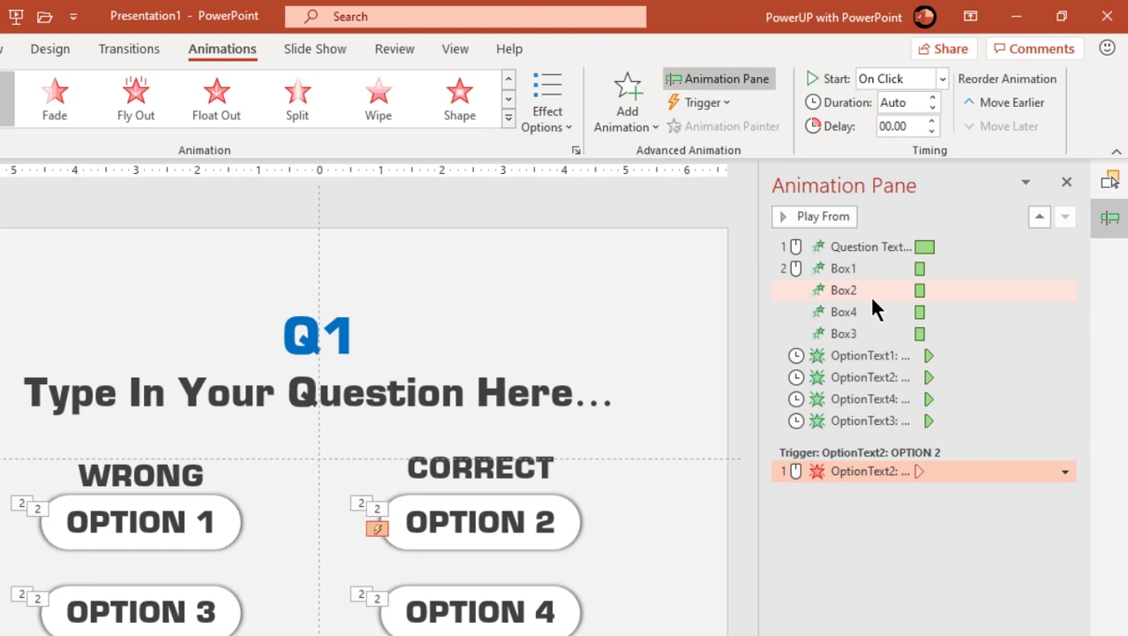
# Give CorrectText2 an Appear entrance under the OptionText2 trigger, starting With Previous.
pyautogui.click(564, 467)
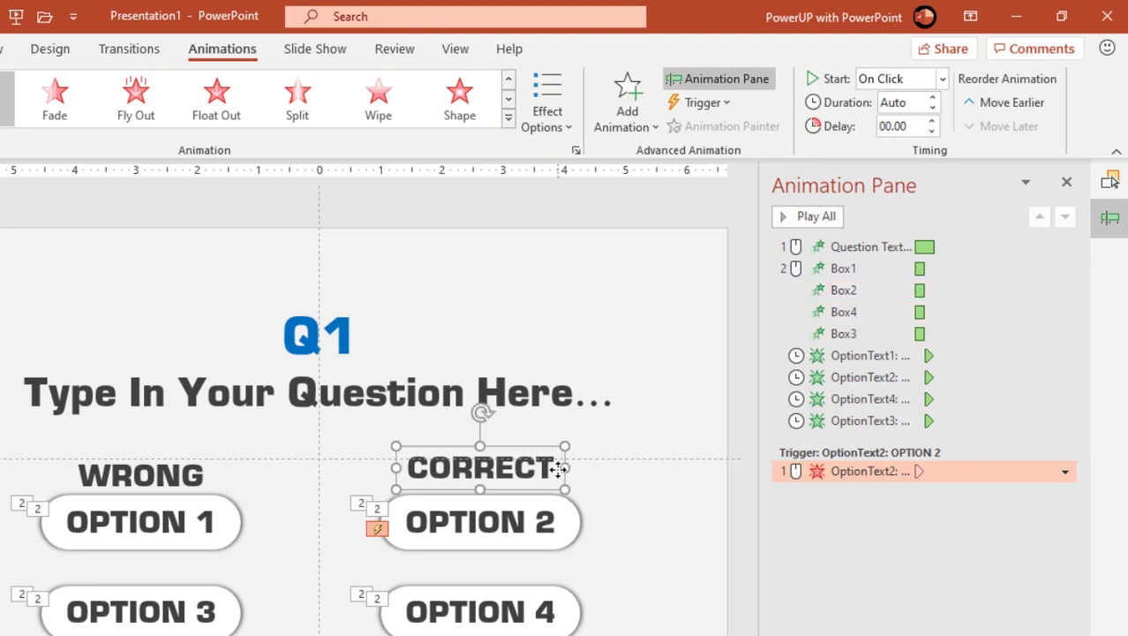
pyautogui.click(642, 128)
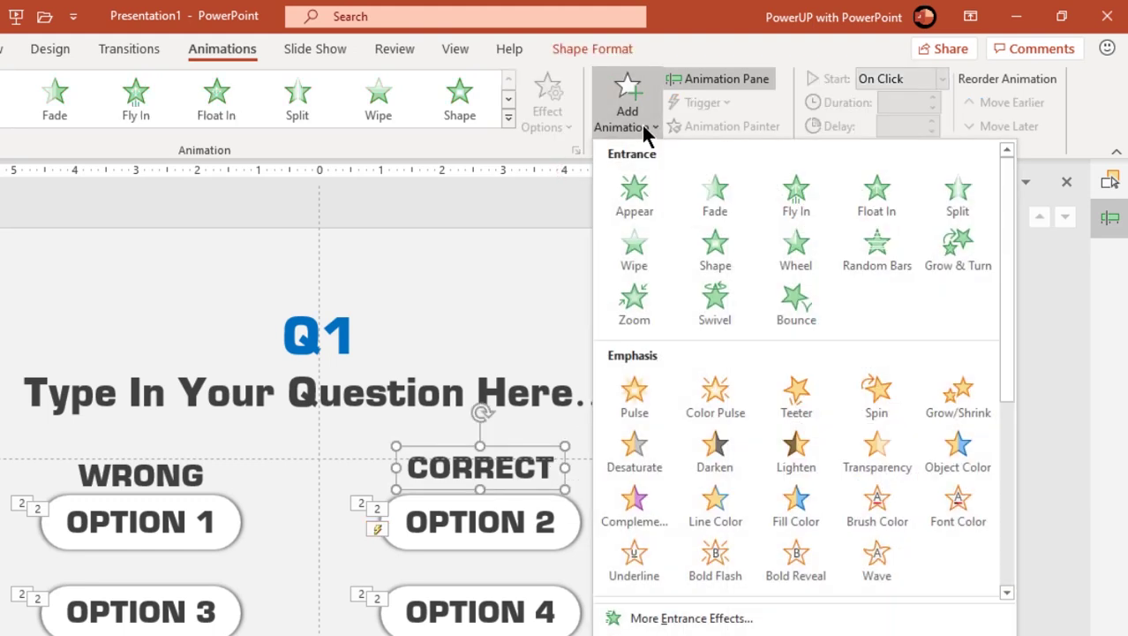
pyautogui.click(633, 202)
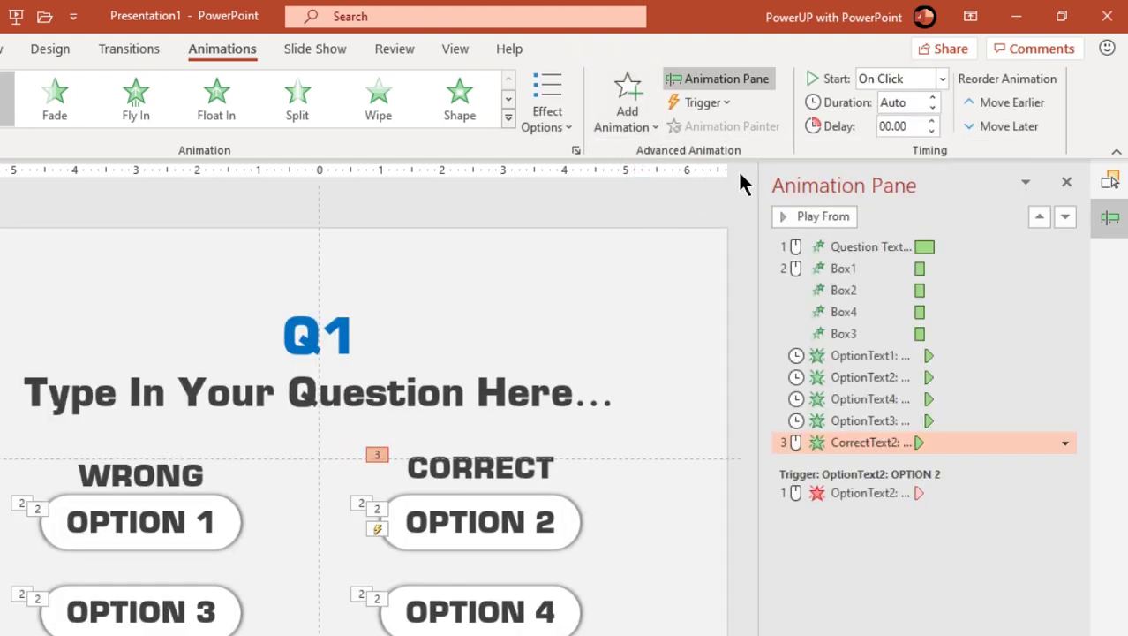
pyautogui.moveTo(841, 432); pyautogui.dragTo(858, 510)
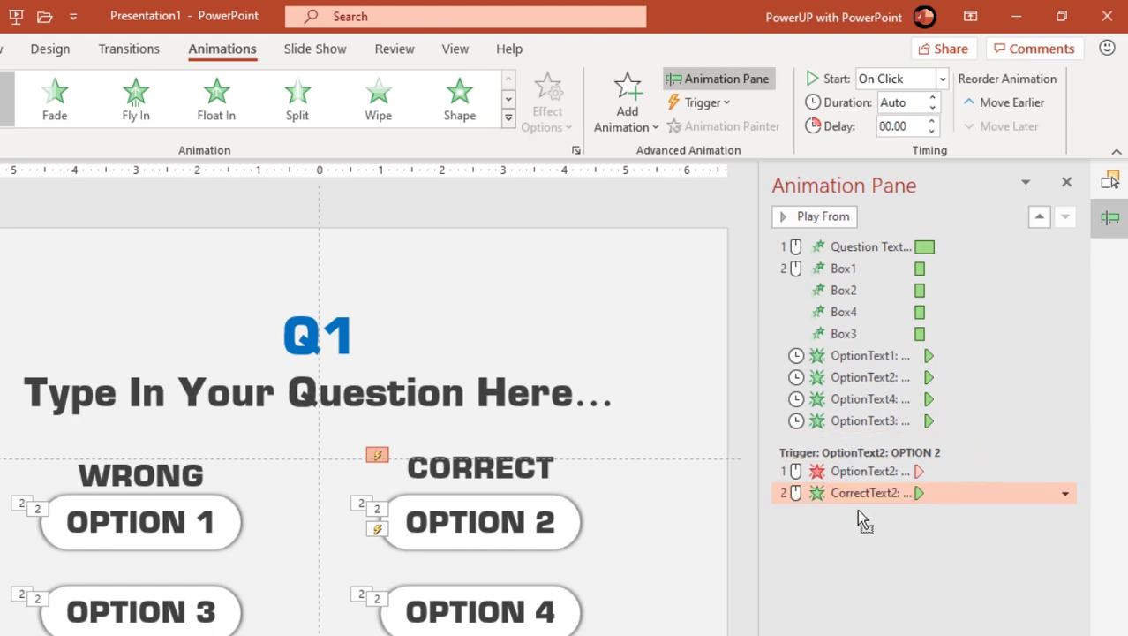
pyautogui.click(942, 79)
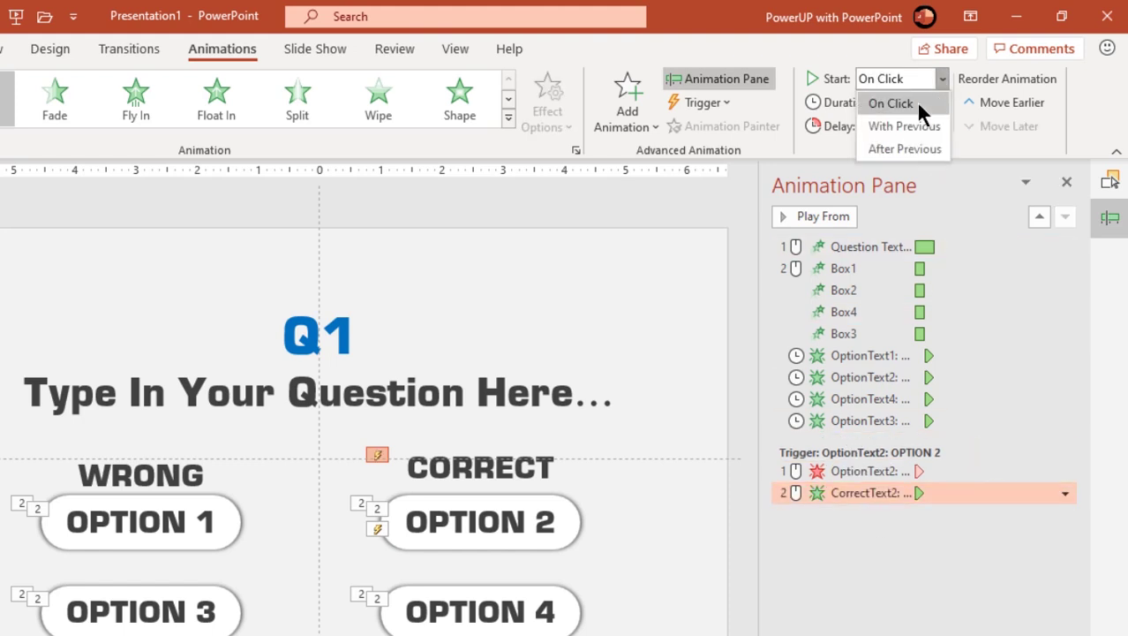
pyautogui.click(900, 126)
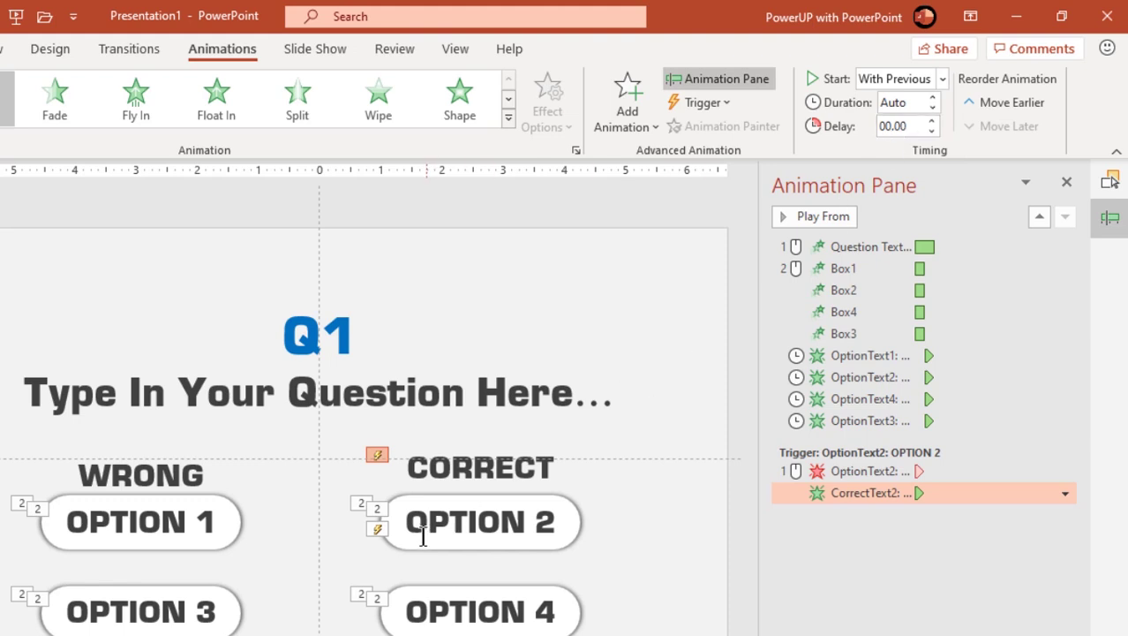
# Give Box2 a Fill Color emphasis after CorrectText2, With Previous, duration 0.50 seconds.
pyautogui.click(394, 541)
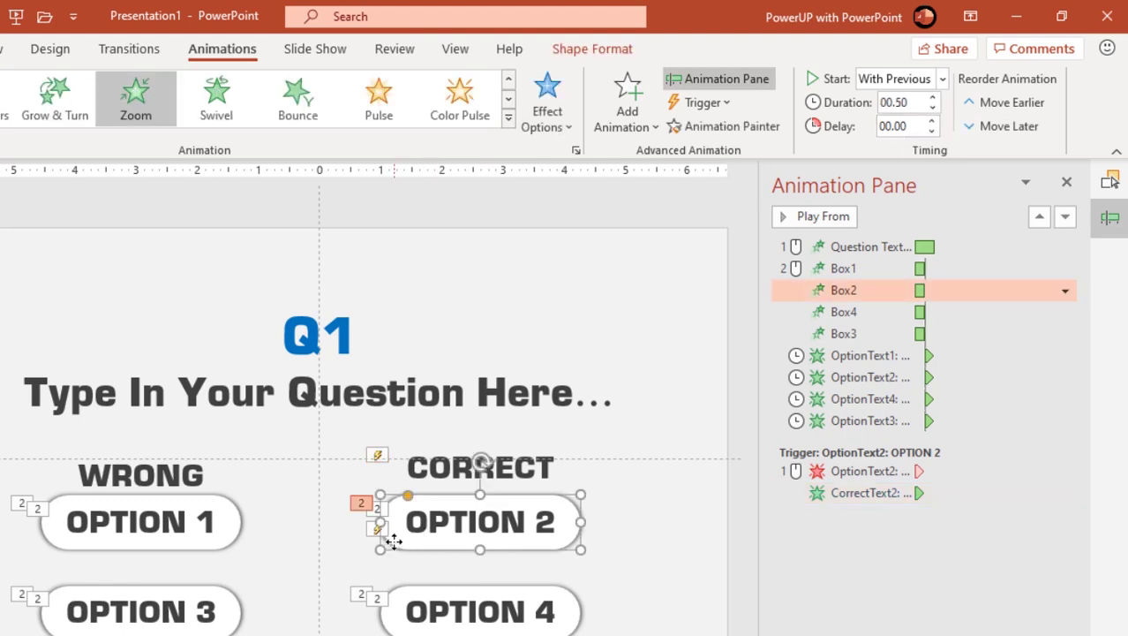
pyautogui.click(636, 129)
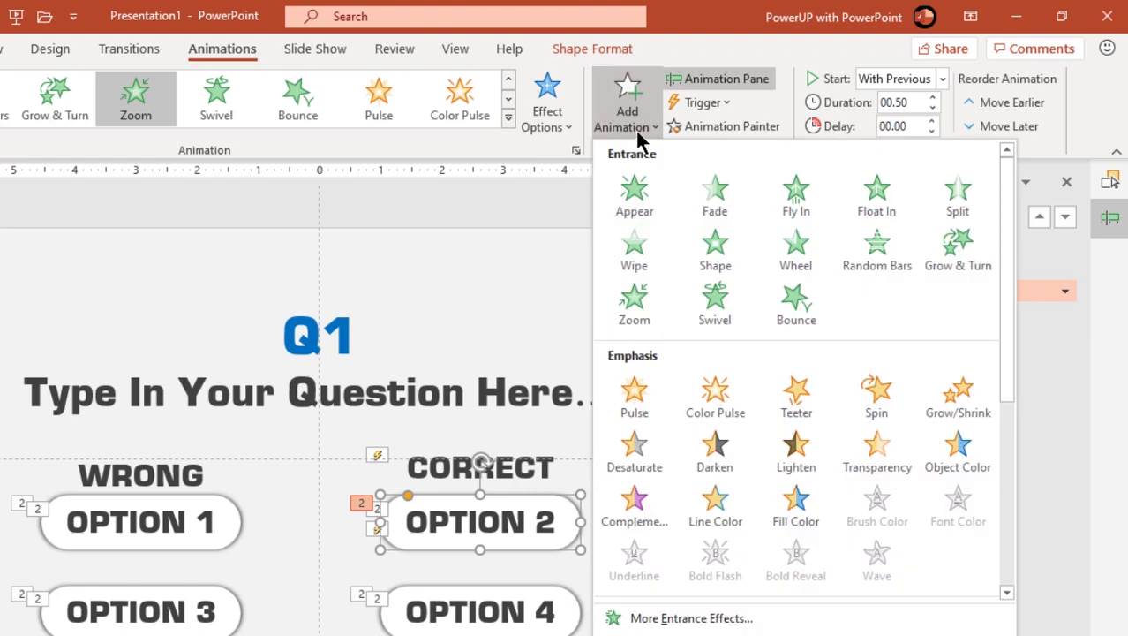
pyautogui.click(797, 521)
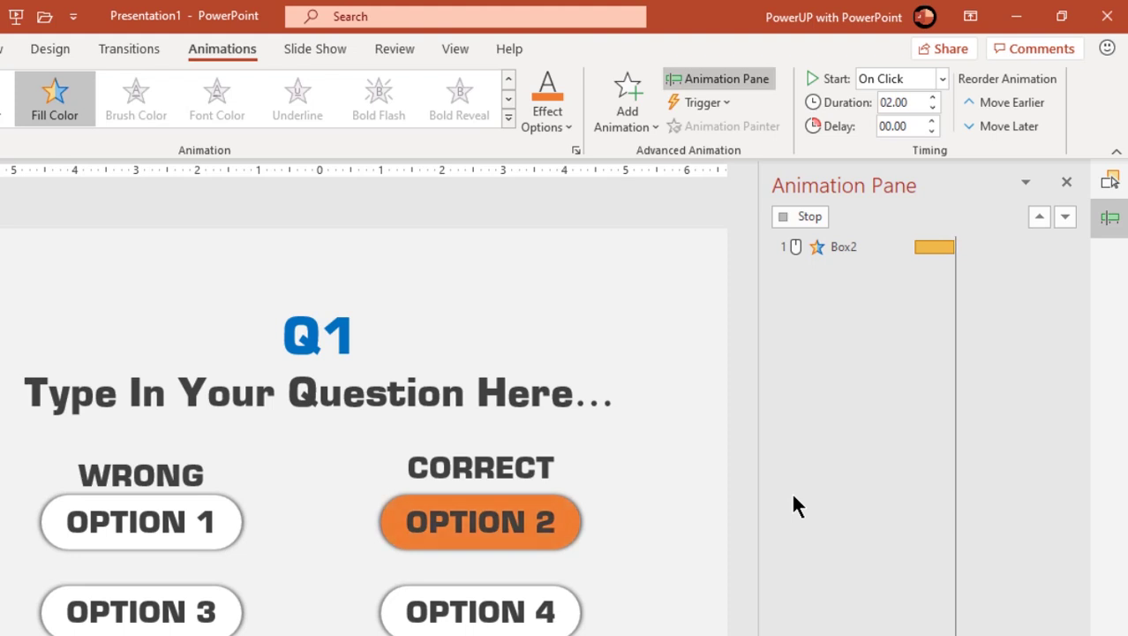
pyautogui.moveTo(832, 444); pyautogui.dragTo(846, 528)
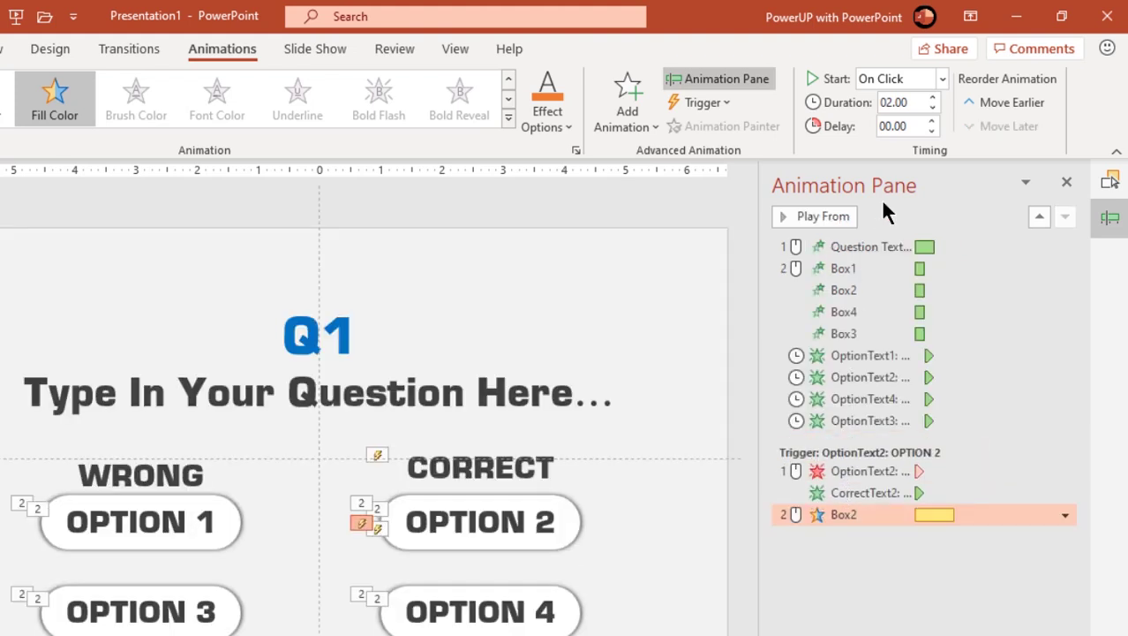
pyautogui.click(935, 78)
pyautogui.click(918, 119)
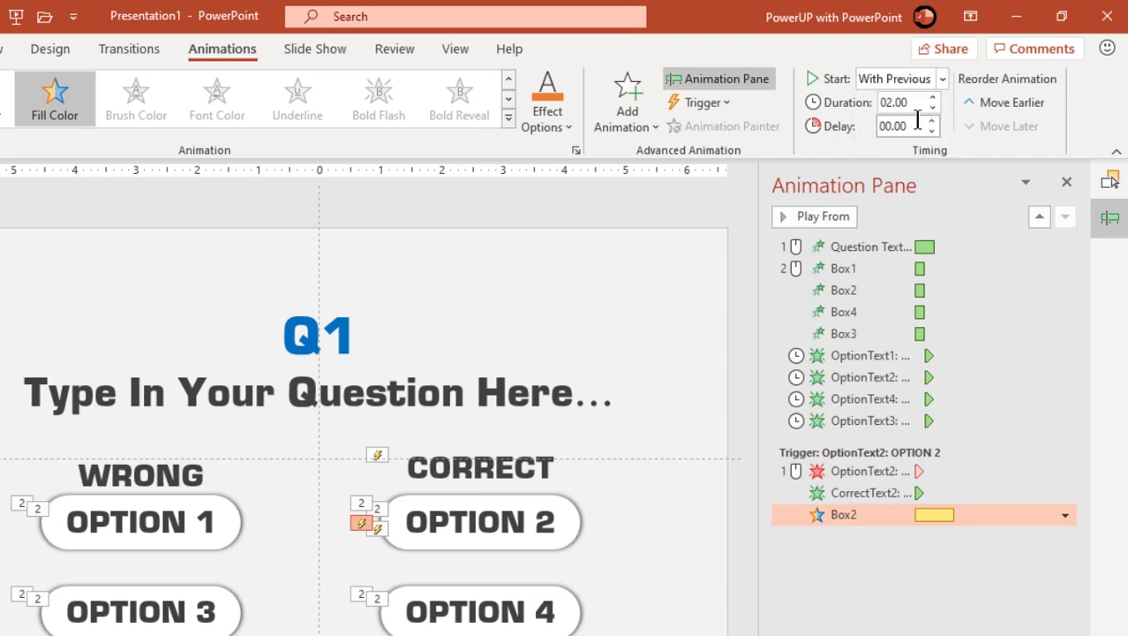
pyautogui.click(932, 107)
pyautogui.click(932, 107)
pyautogui.click(933, 107)
pyautogui.click(932, 107)
pyautogui.click(932, 107)
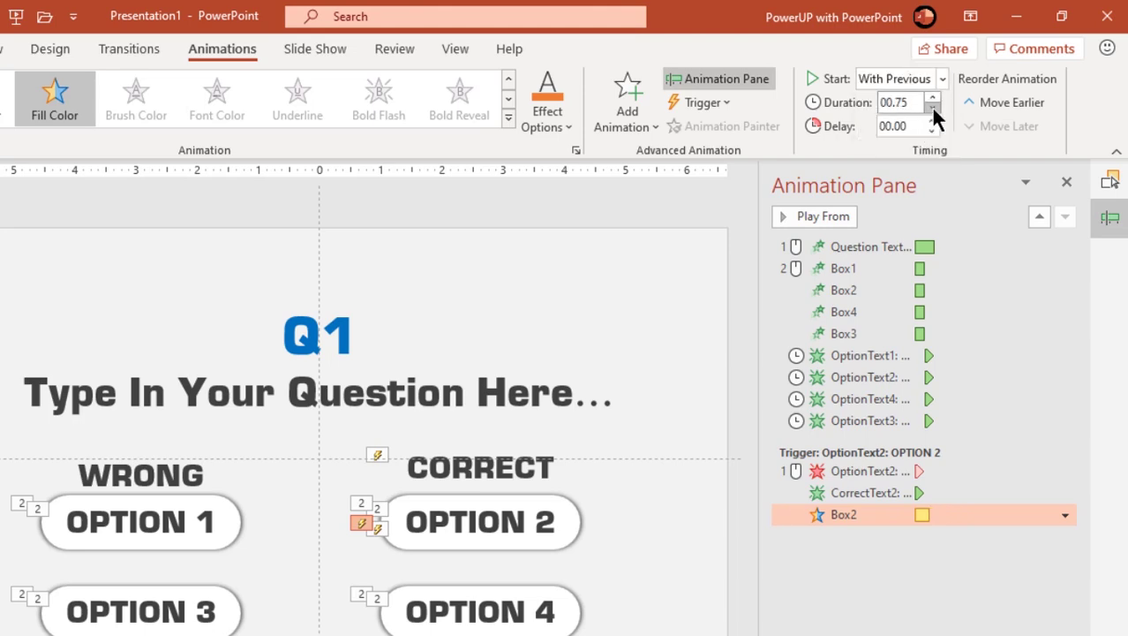
pyautogui.click(932, 106)
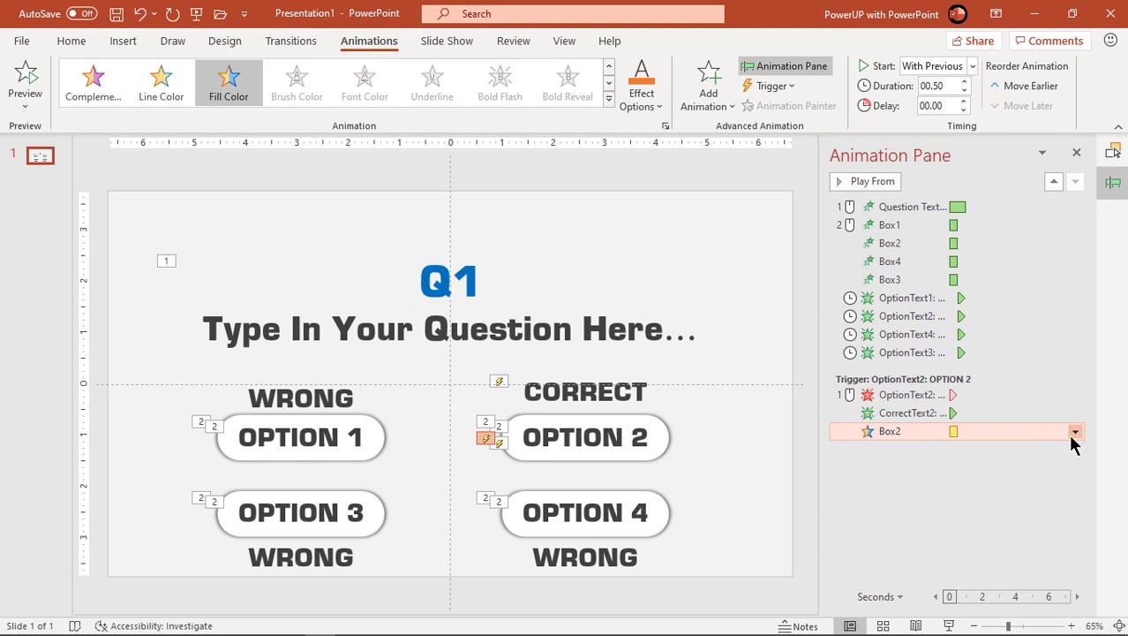
# Change Box2's Fill Color effect to a custom light green (RGB 147, 251, 95).
pyautogui.click(1067, 506)
pyautogui.click(995, 510)
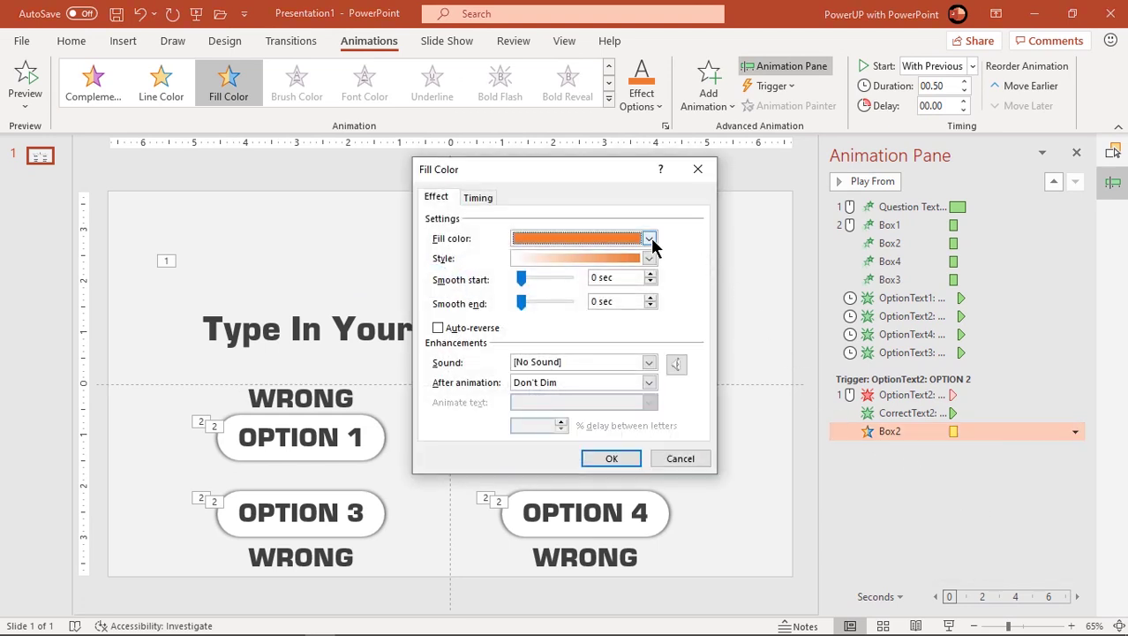
pyautogui.click(650, 239)
pyautogui.click(581, 282)
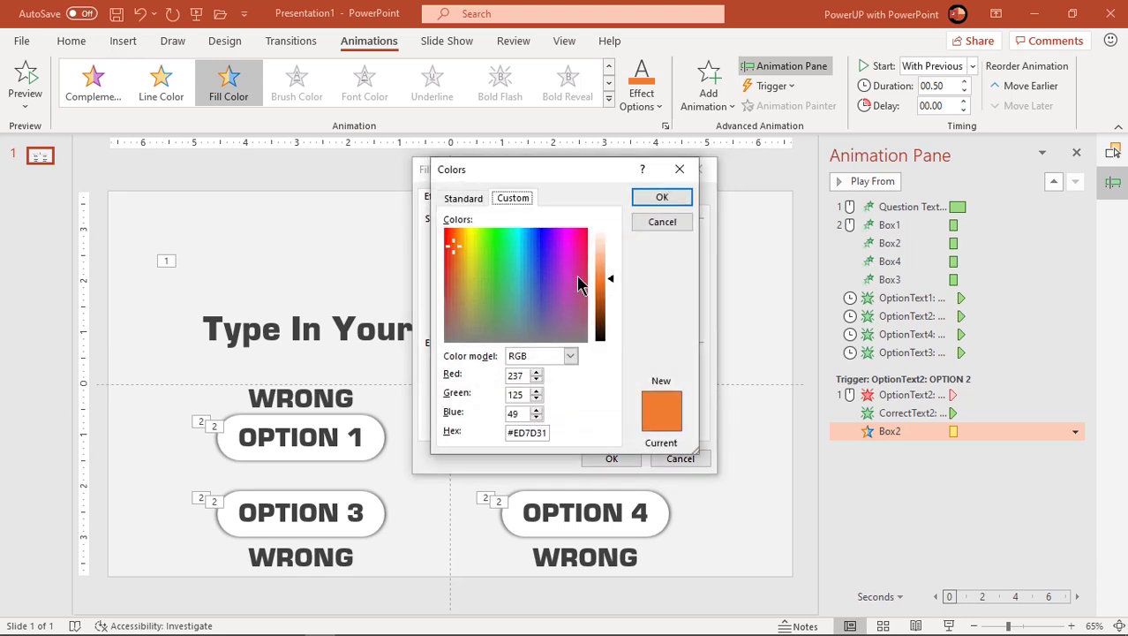
pyautogui.click(488, 238)
pyautogui.click(604, 265)
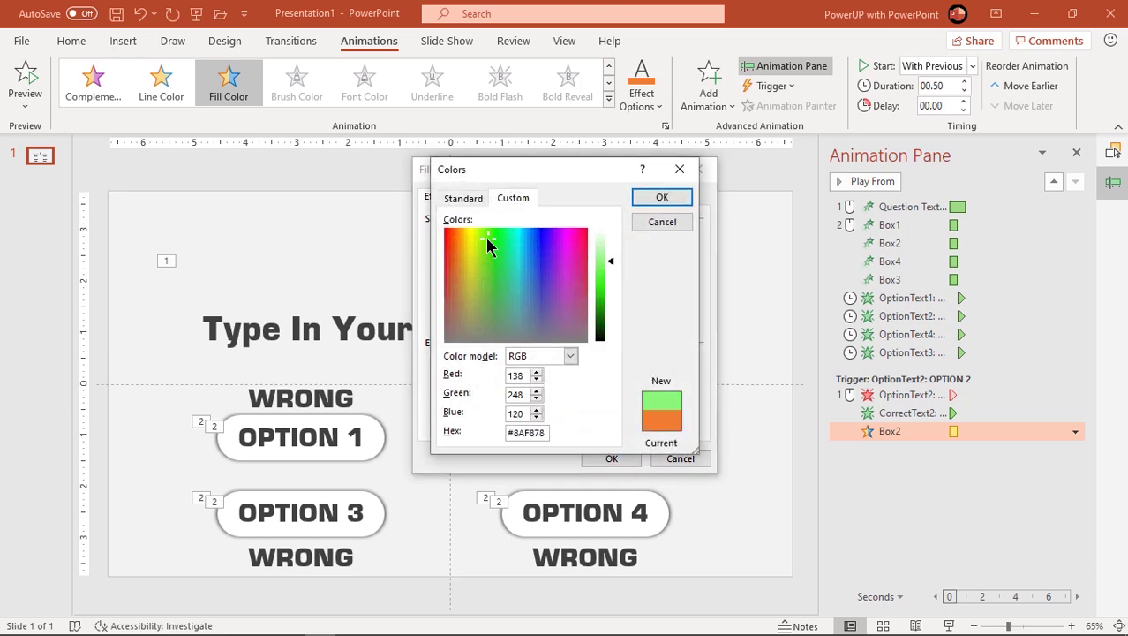
pyautogui.click(486, 237)
pyautogui.click(611, 267)
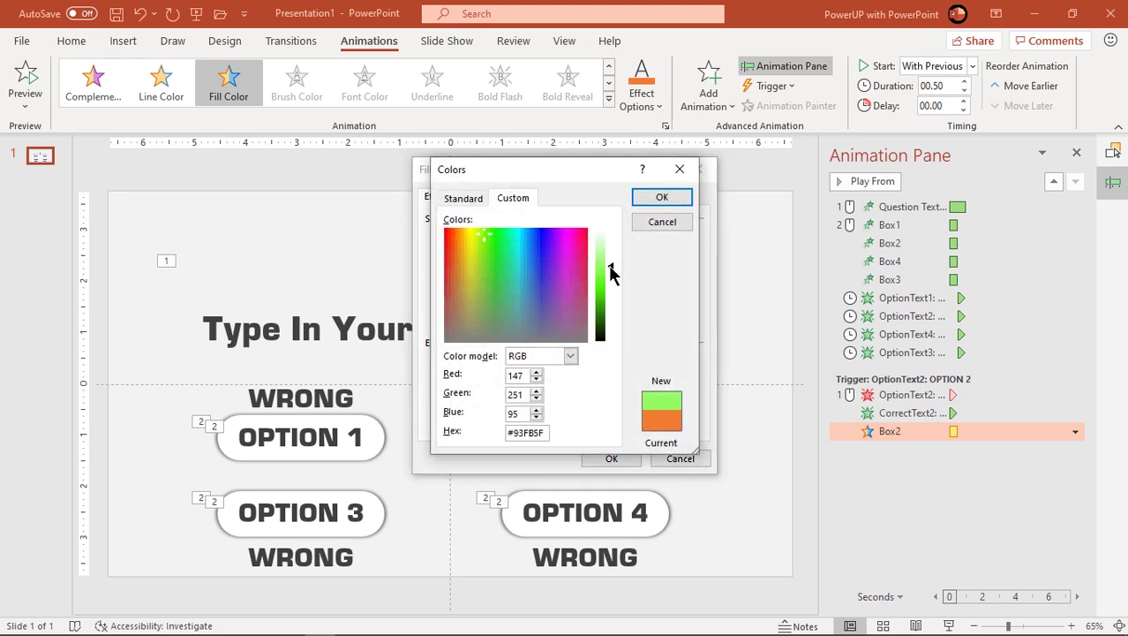
pyautogui.moveTo(611, 269); pyautogui.dragTo(609, 271)
pyautogui.click(662, 197)
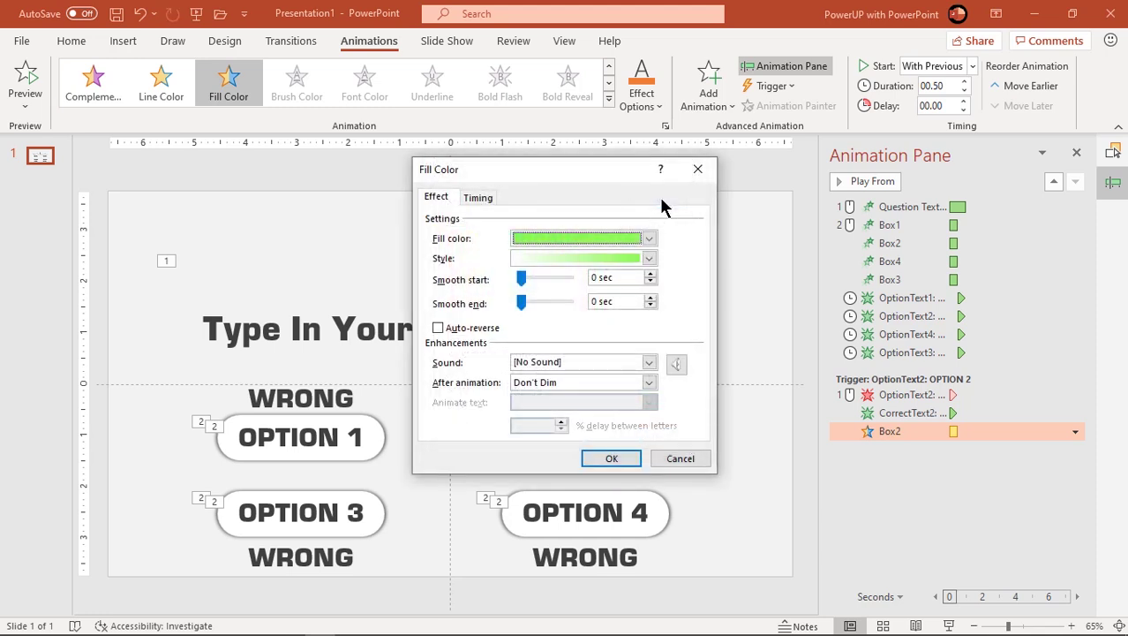
pyautogui.click(609, 458)
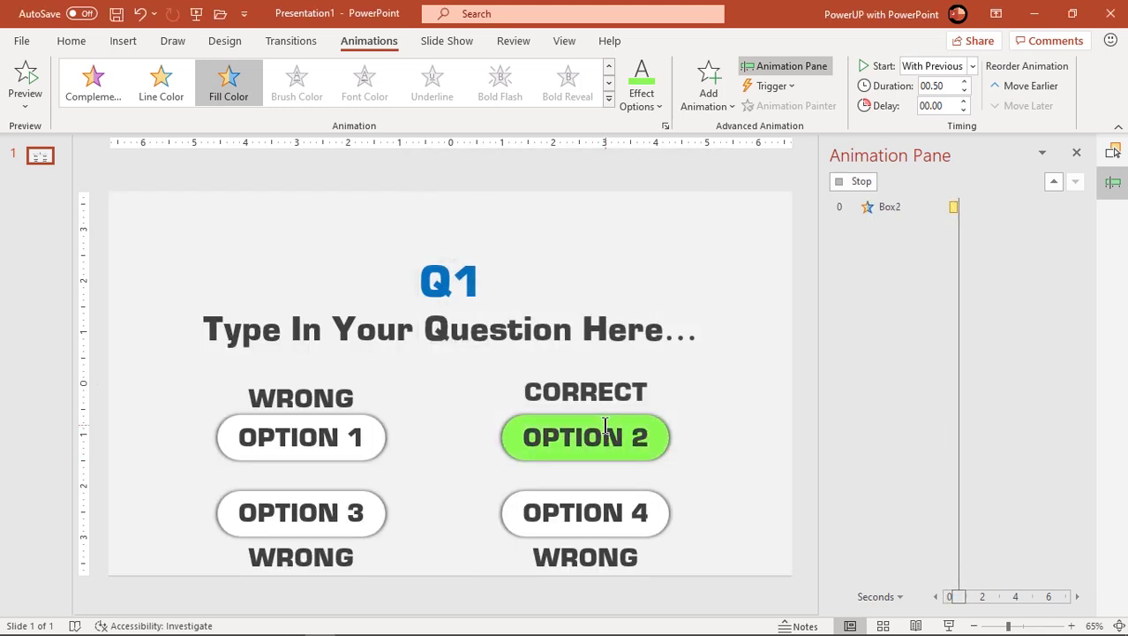
# Drag the CORRECT label down so it overlaps the OPTION 2 button text.
pyautogui.click(643, 380)
pyautogui.click(639, 375)
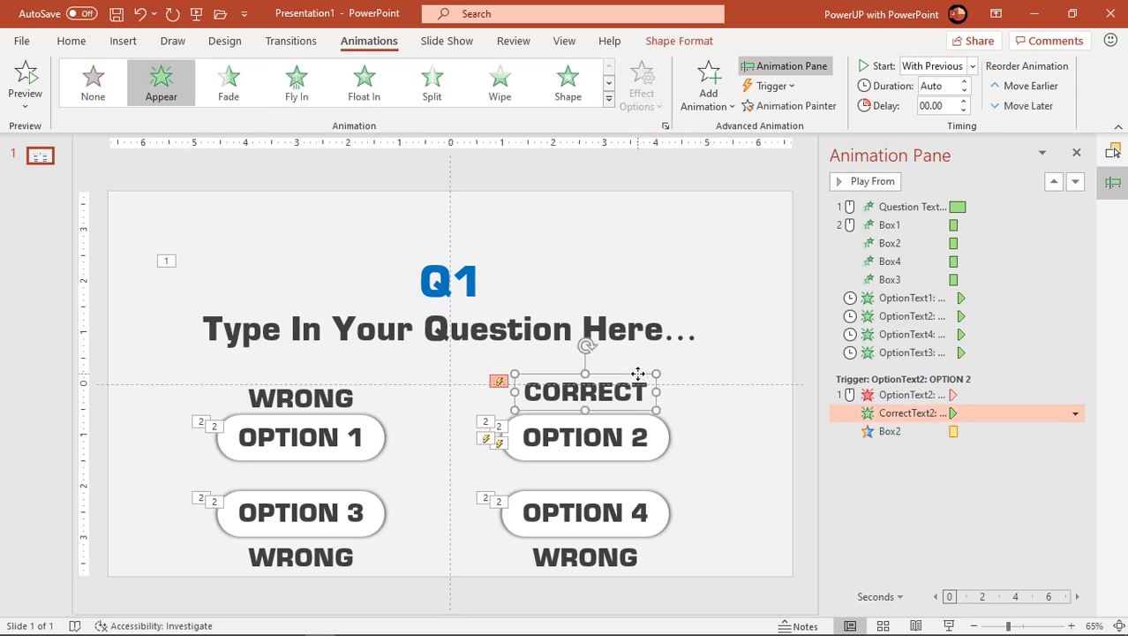
pyautogui.moveTo(638, 375); pyautogui.dragTo(640, 419)
pyautogui.click(718, 413)
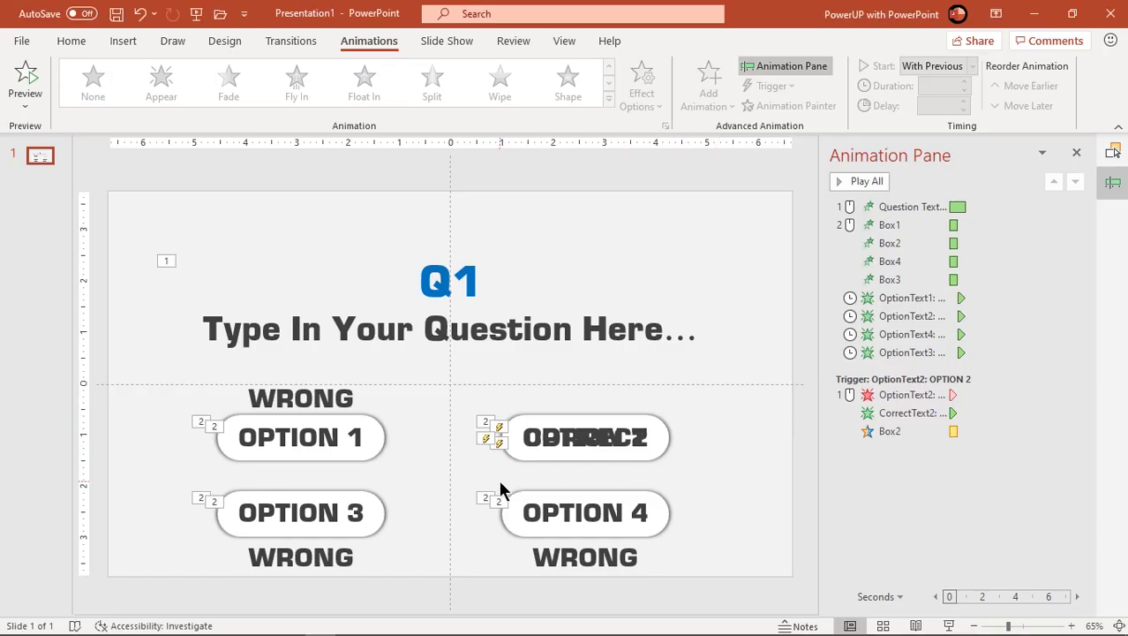
# Apply a Disappear exit effect to the OPTION 1 text.
pyautogui.click(321, 435)
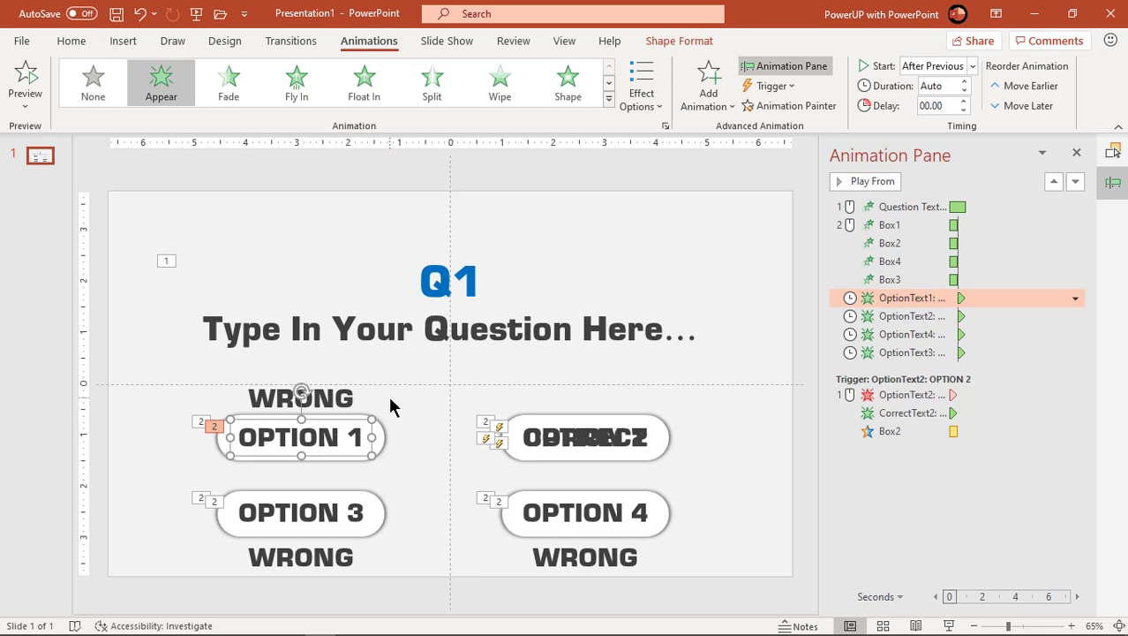
pyautogui.click(346, 391)
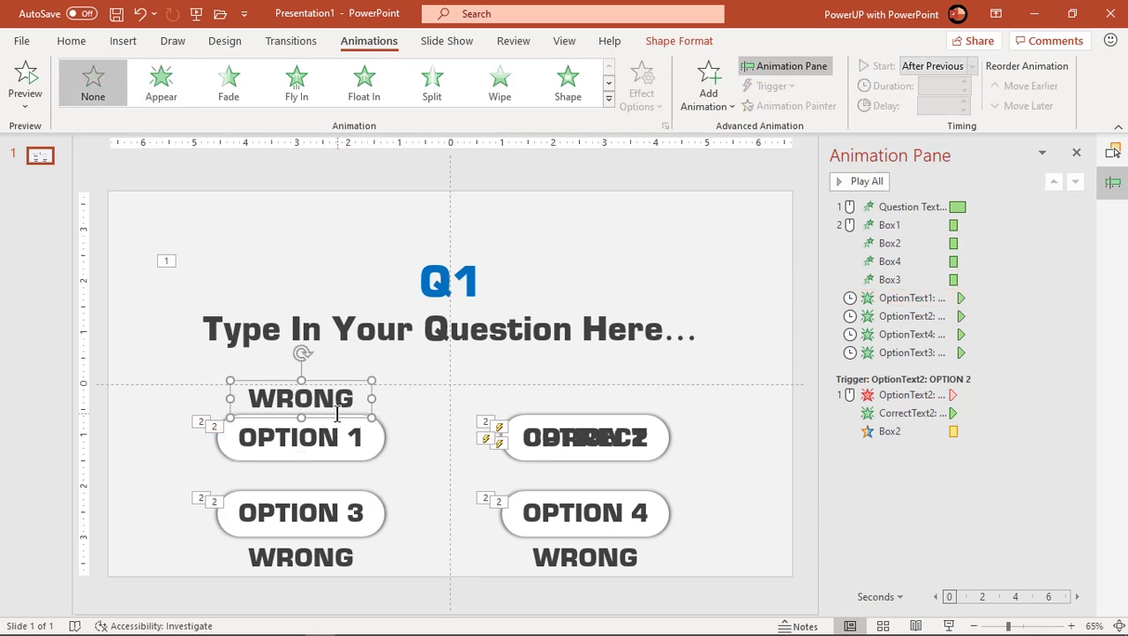
pyautogui.click(222, 444)
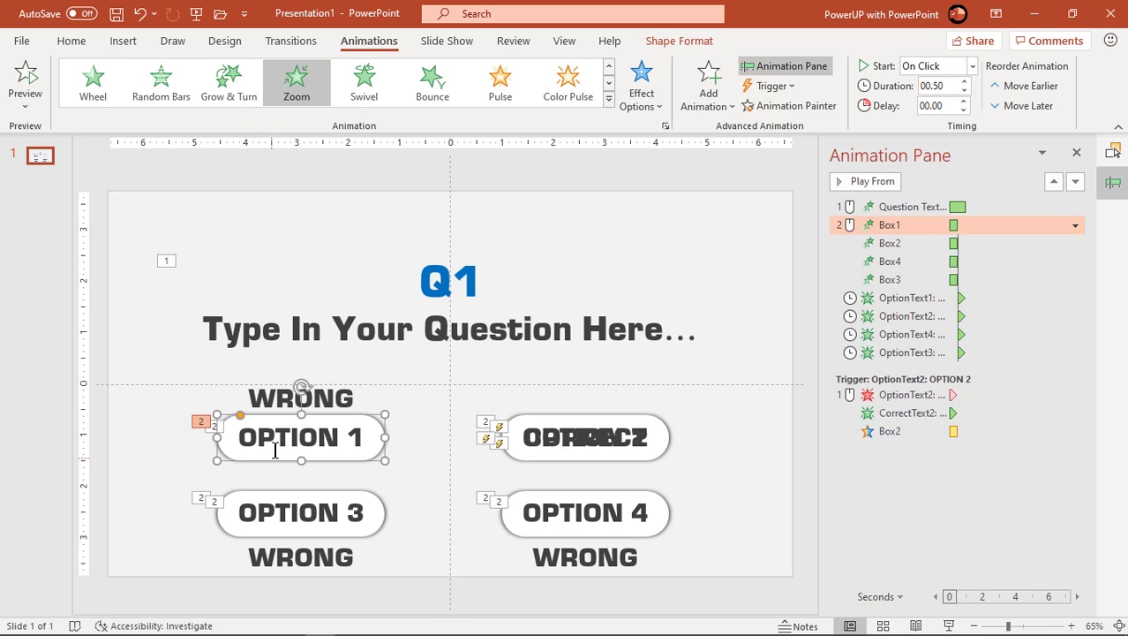
pyautogui.click(402, 447)
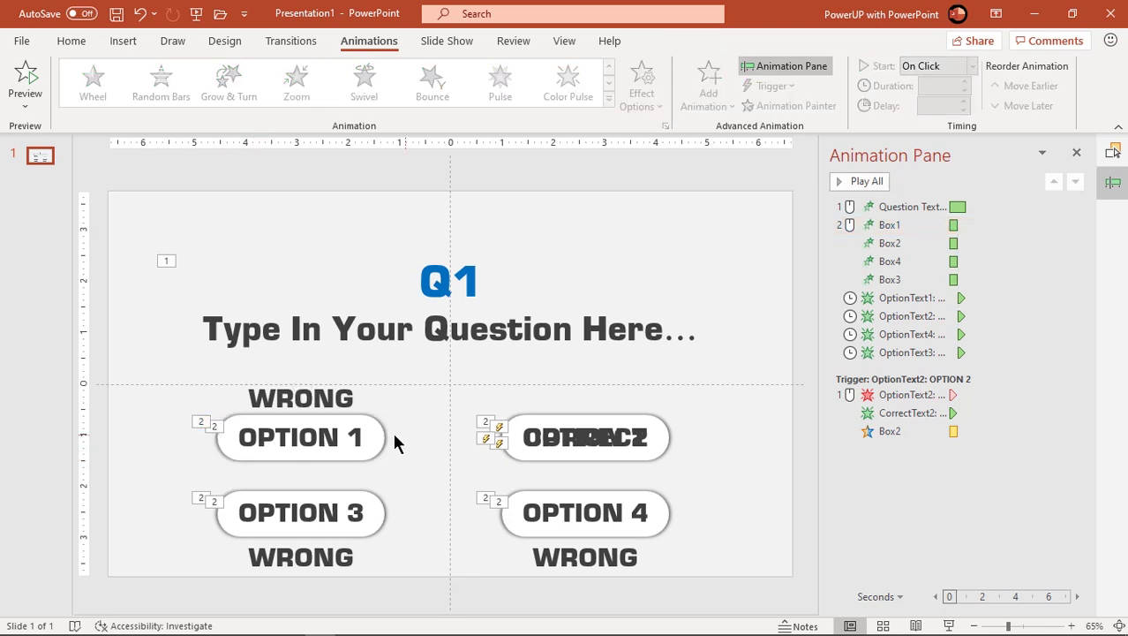
pyautogui.click(347, 426)
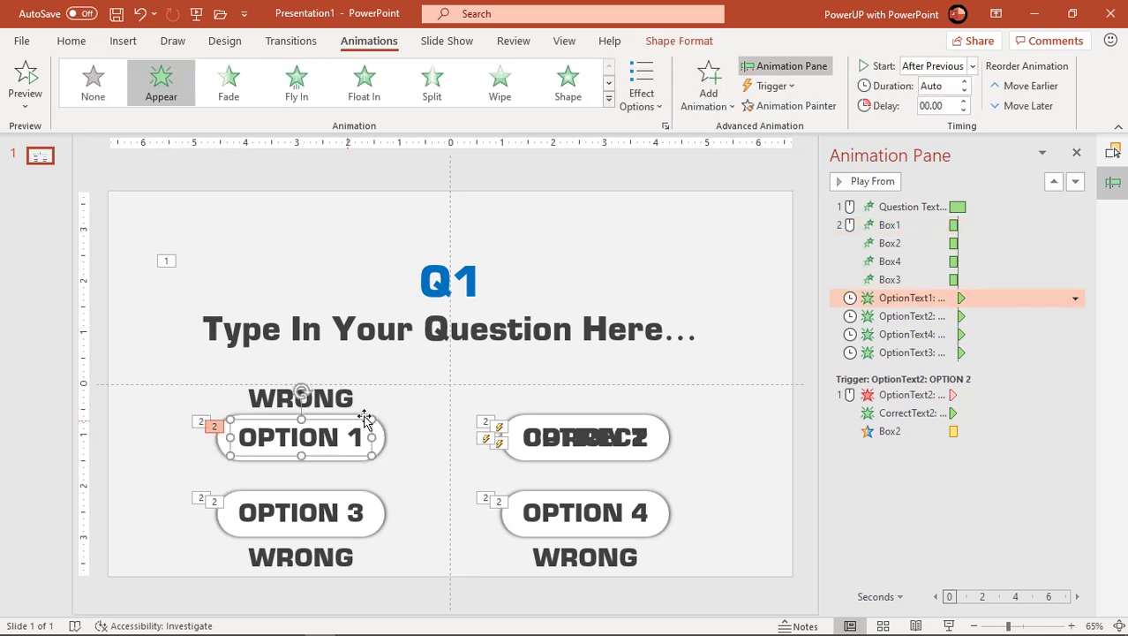
pyautogui.click(715, 111)
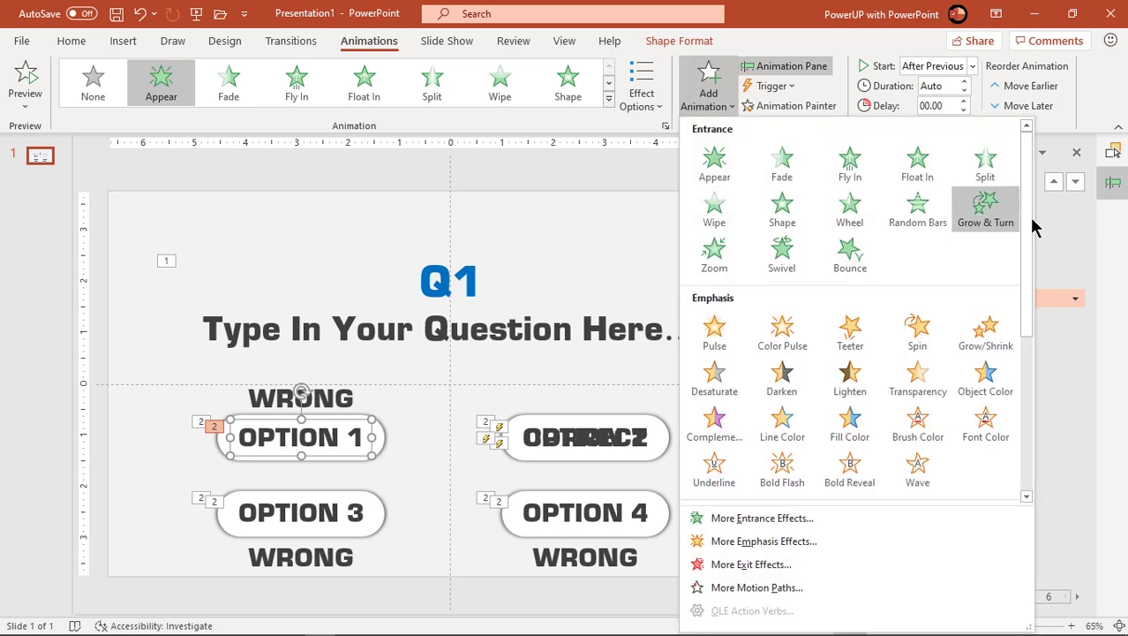
pyautogui.moveTo(1028, 219); pyautogui.dragTo(1029, 336)
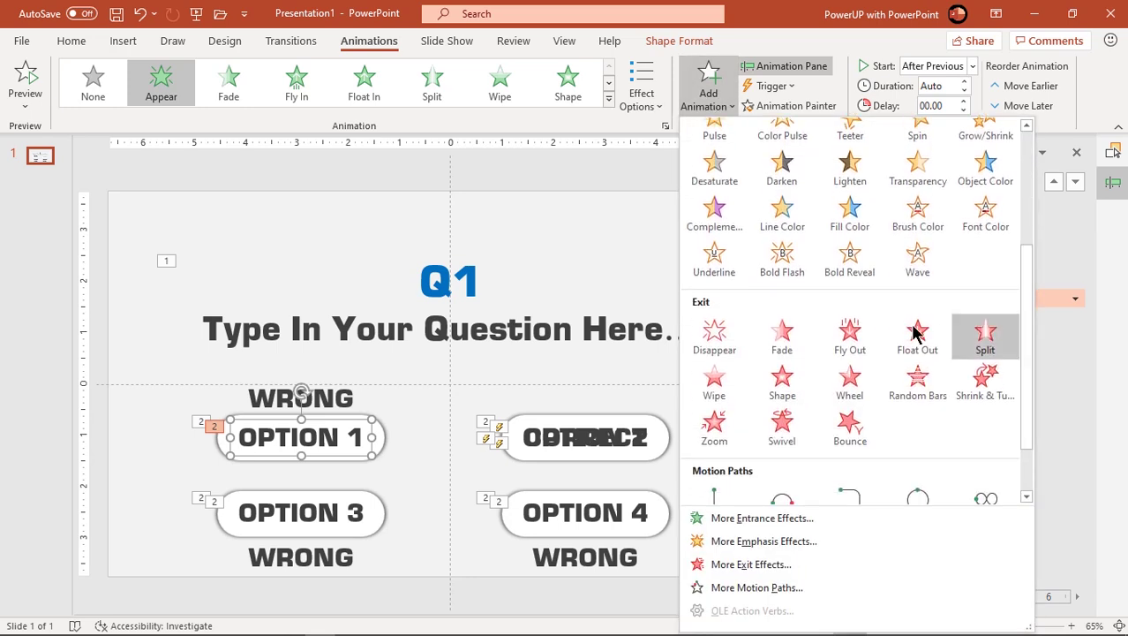
pyautogui.click(717, 338)
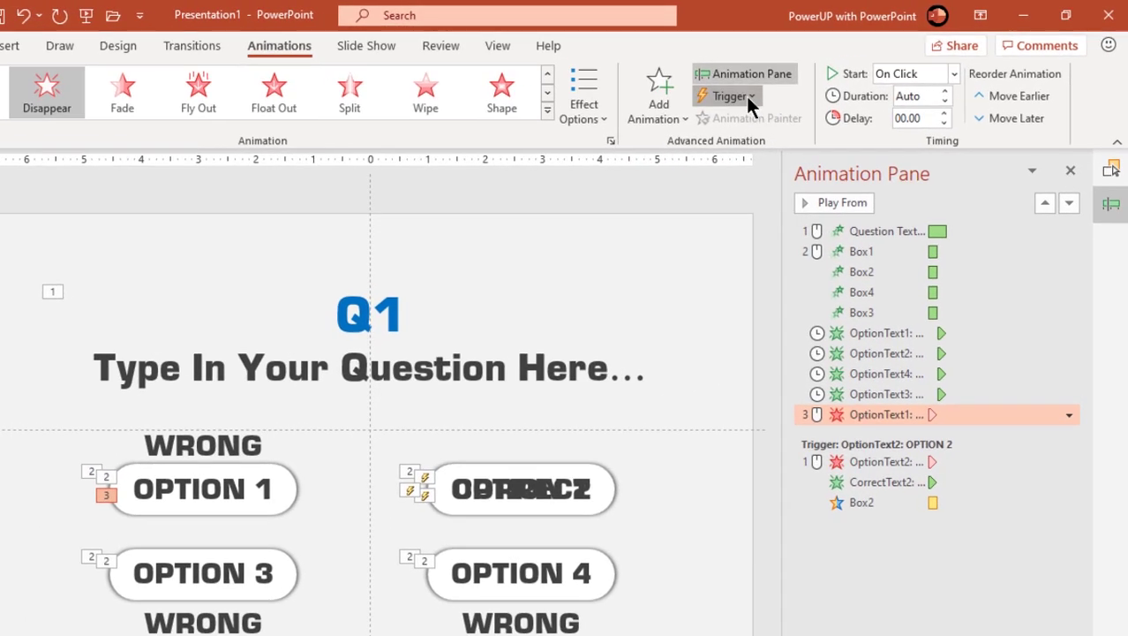
# Trigger the OPTION 1 text's Disappear exit on click of OptionText1.
pyautogui.click(765, 87)
pyautogui.moveTo(744, 121)
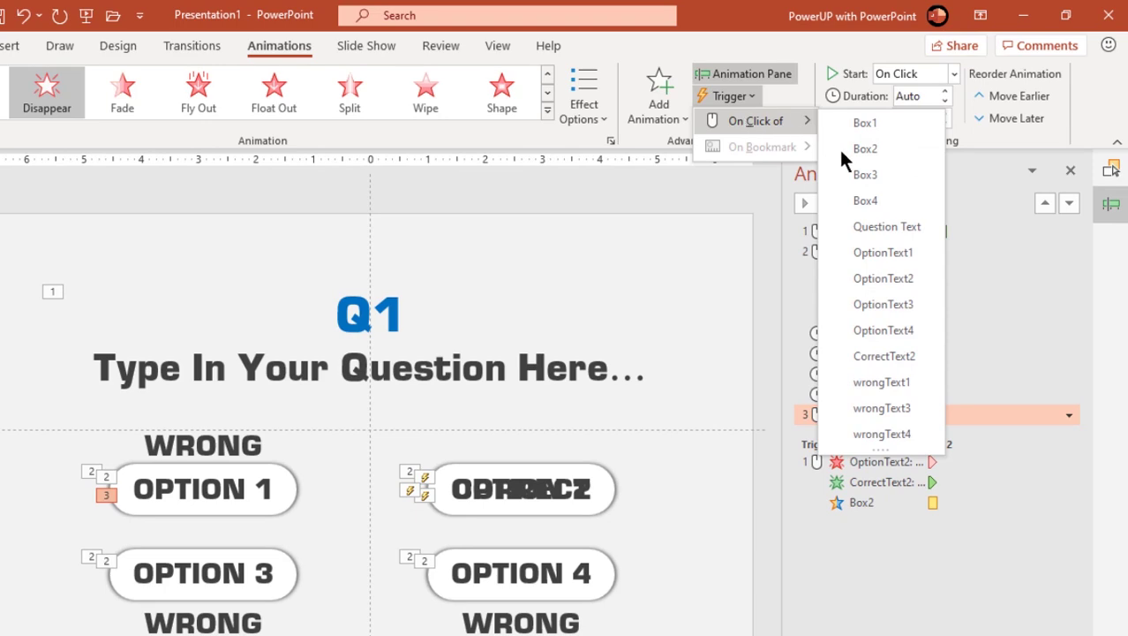
pyautogui.click(883, 253)
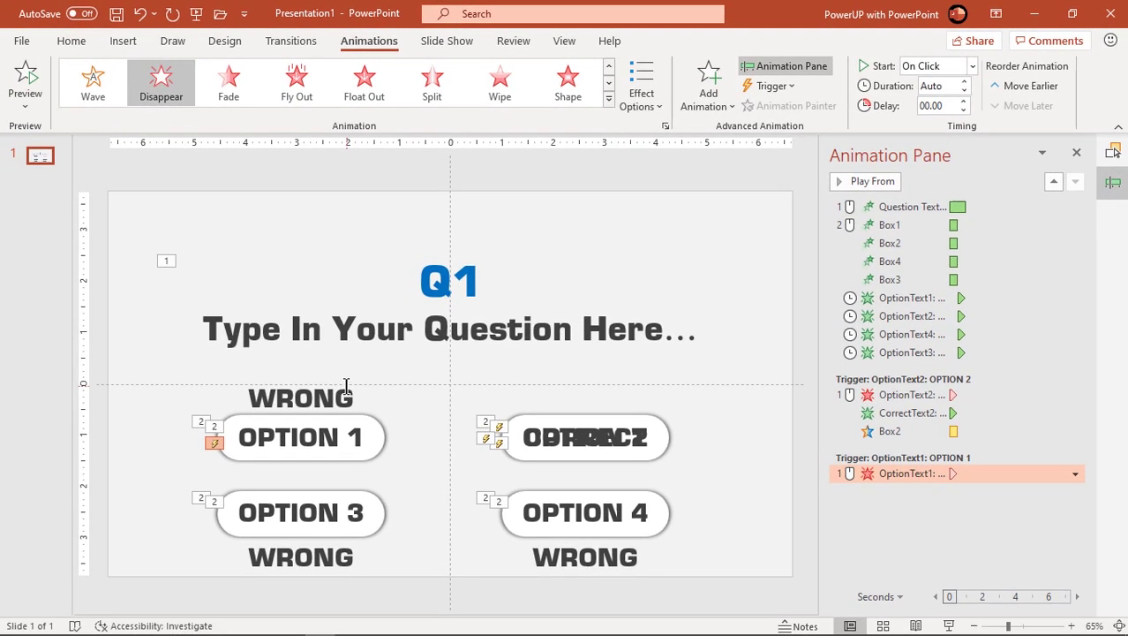
# Give the WRONG label above OPTION 1 an Appear entrance in the OptionText1 trigger group, starting With Previous.
pyautogui.click(289, 411)
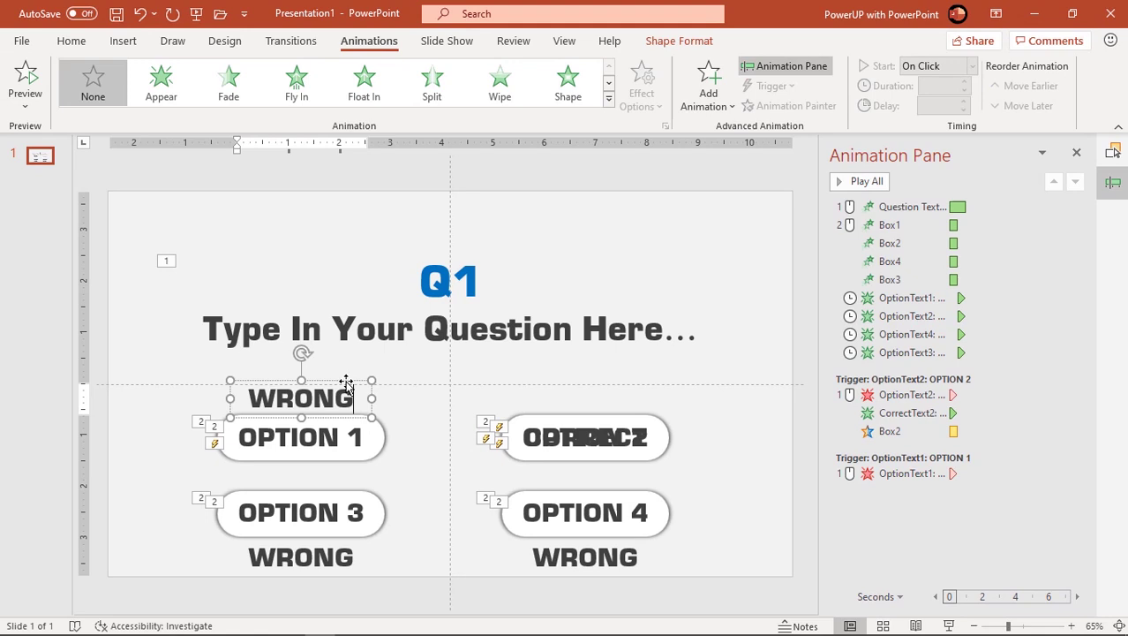
pyautogui.click(168, 101)
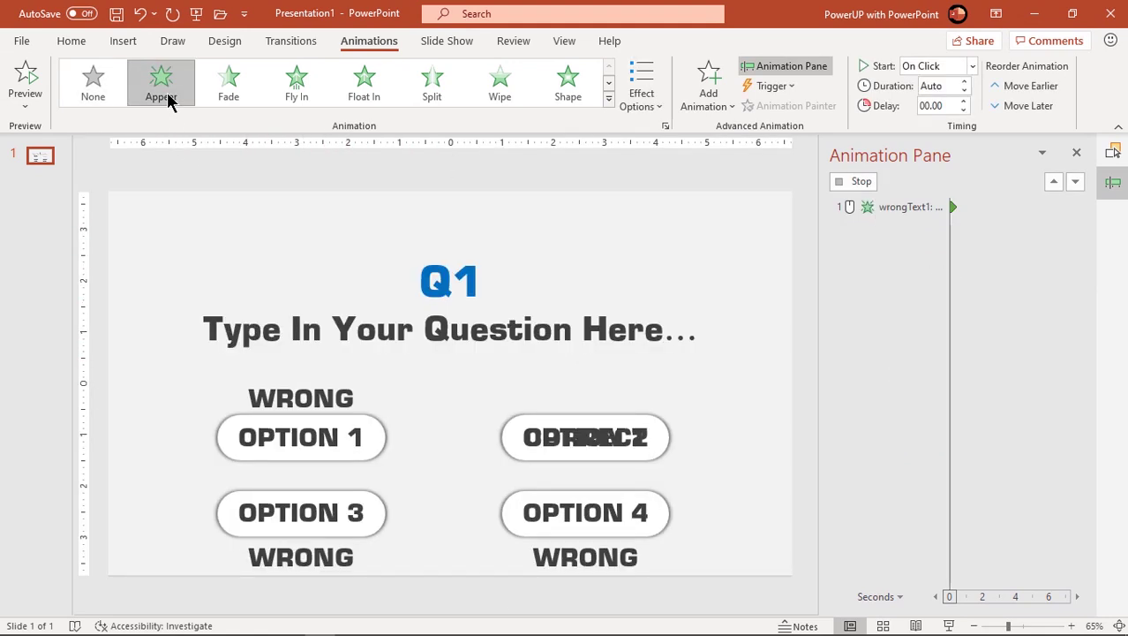
pyautogui.moveTo(878, 372); pyautogui.dragTo(899, 509)
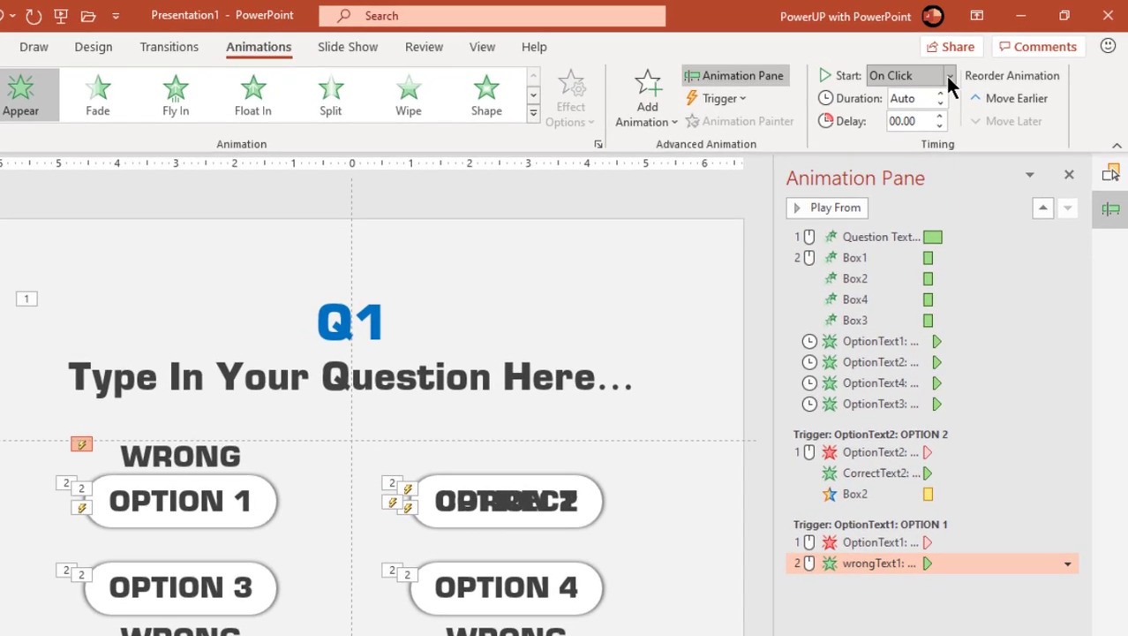
pyautogui.click(949, 76)
pyautogui.click(914, 118)
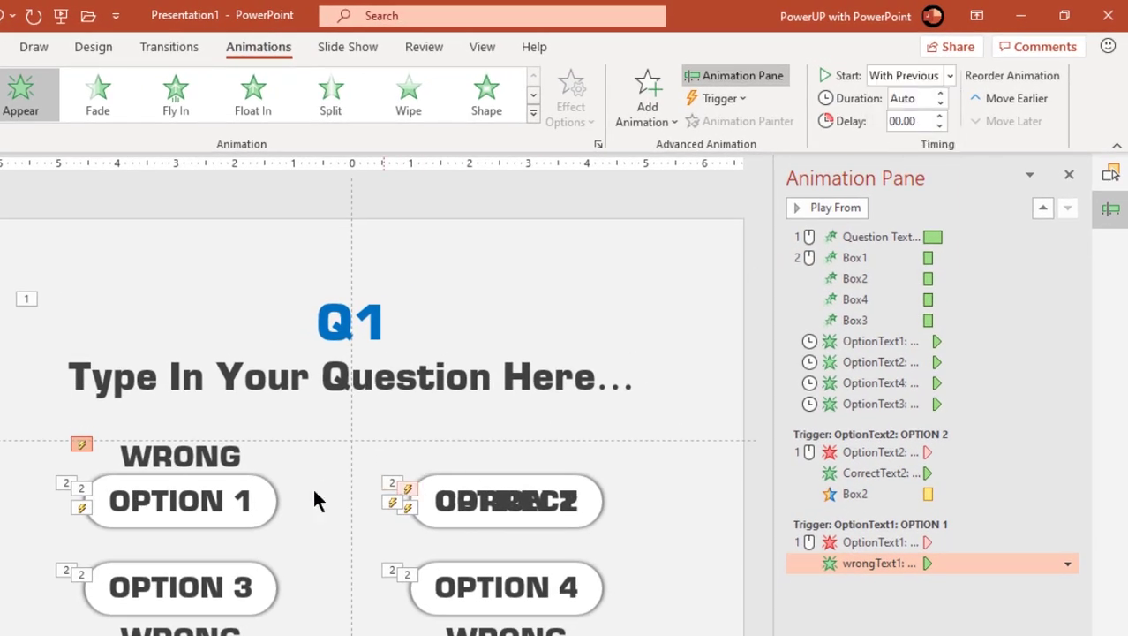
# Add a Fill Color emphasis to Box1 in the OPTION 1 trigger group, starting With Previous, with a shorter duration.
pyautogui.click(273, 501)
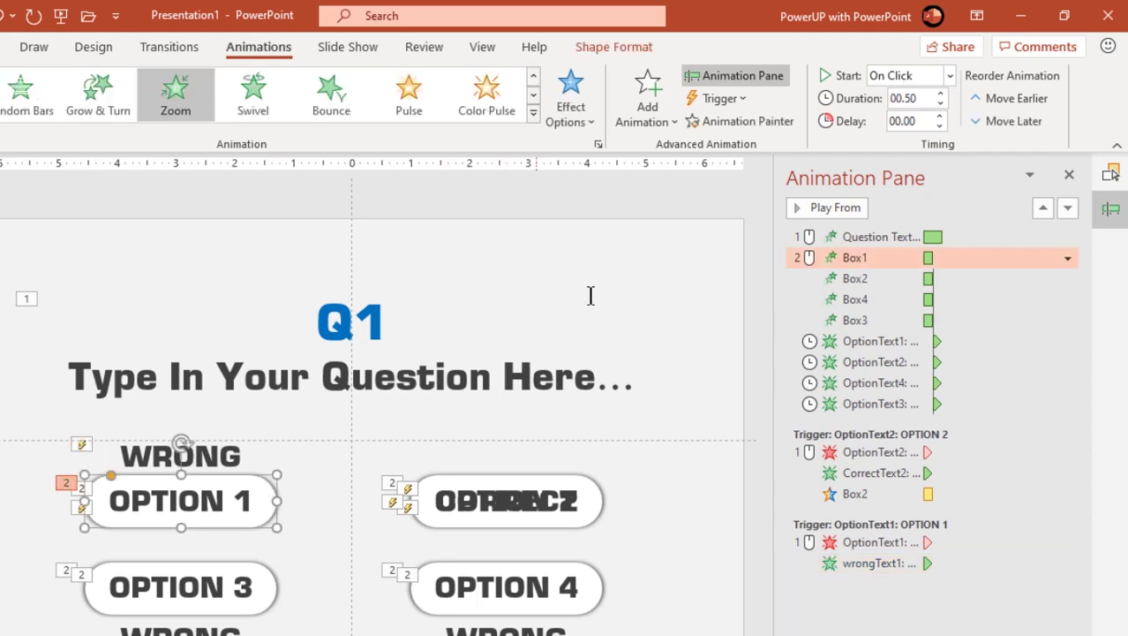
pyautogui.click(659, 131)
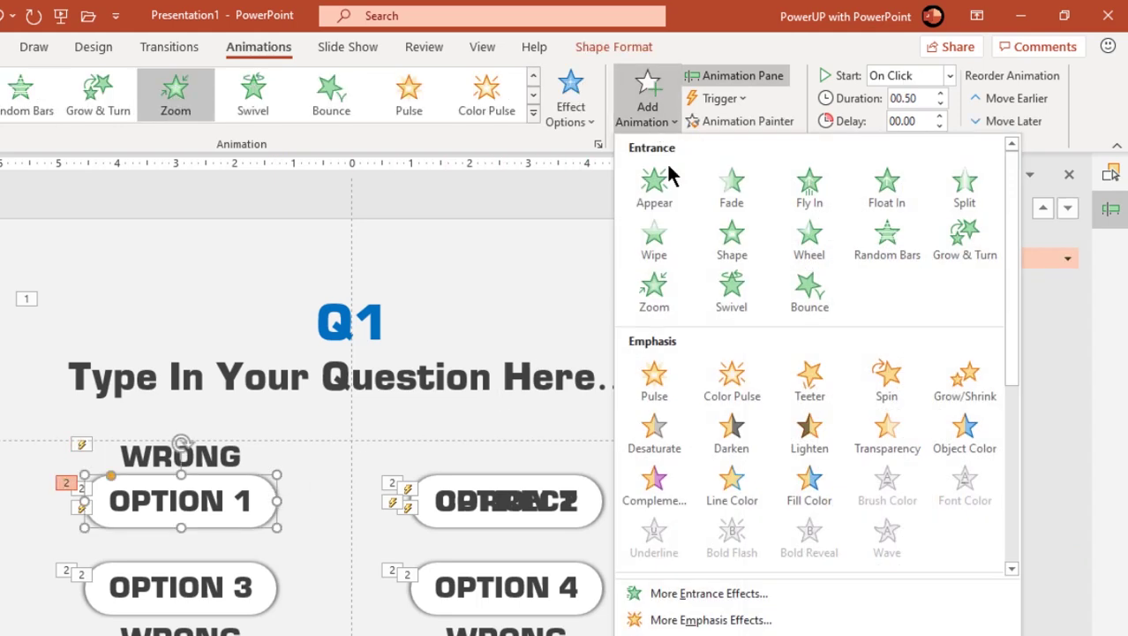
pyautogui.click(811, 493)
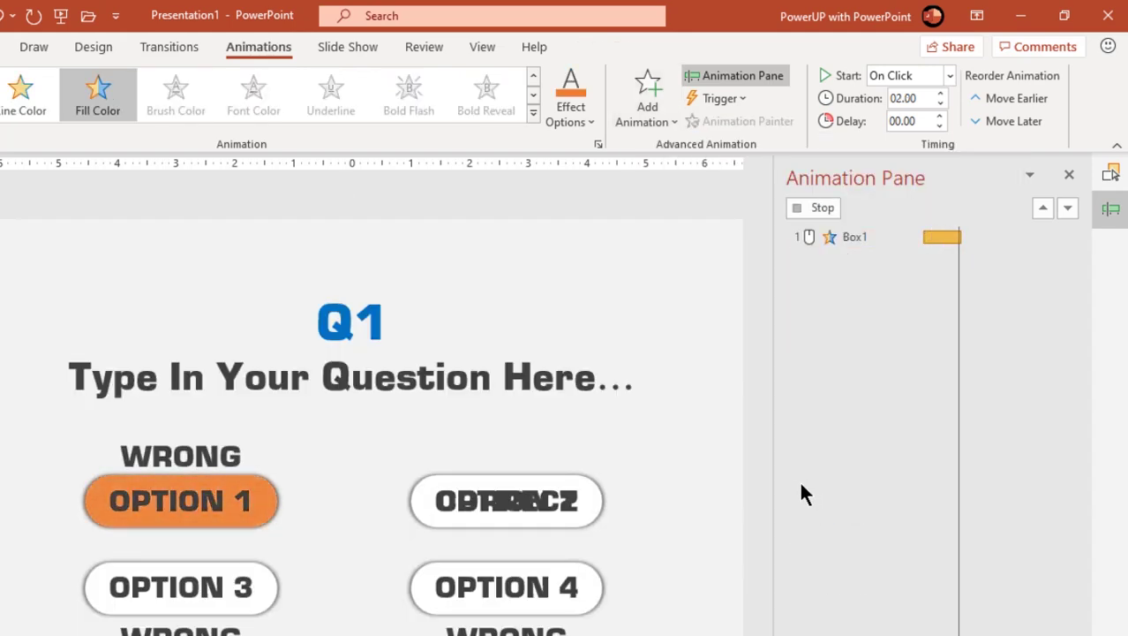
pyautogui.moveTo(838, 428); pyautogui.dragTo(870, 600)
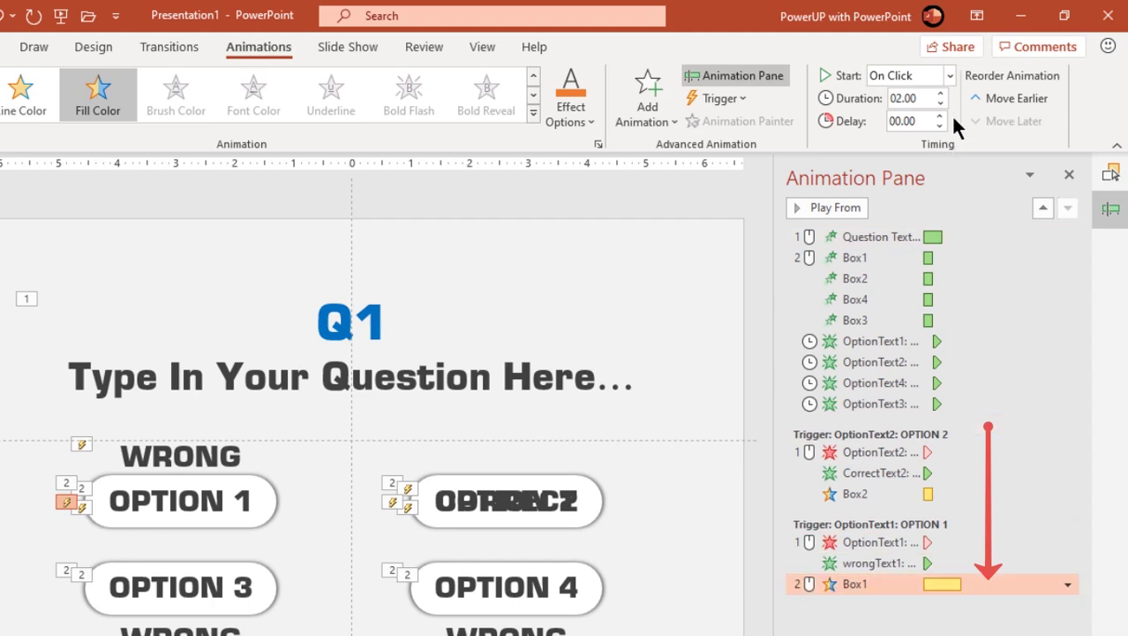
pyautogui.click(950, 75)
pyautogui.click(941, 118)
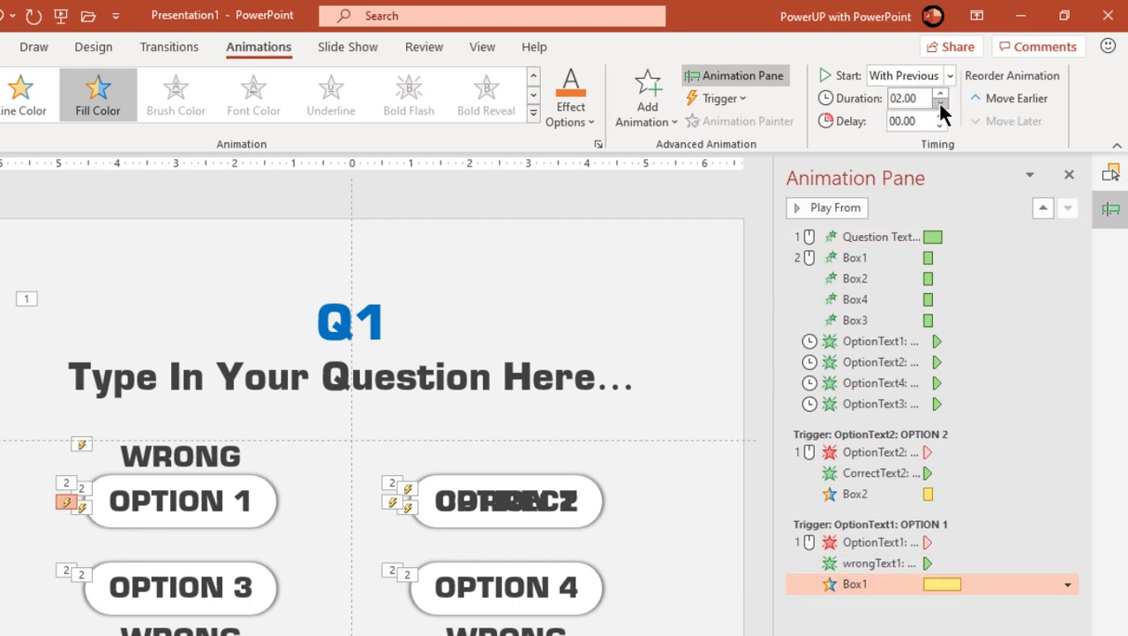
pyautogui.click(941, 104)
pyautogui.click(941, 104)
pyautogui.click(941, 104)
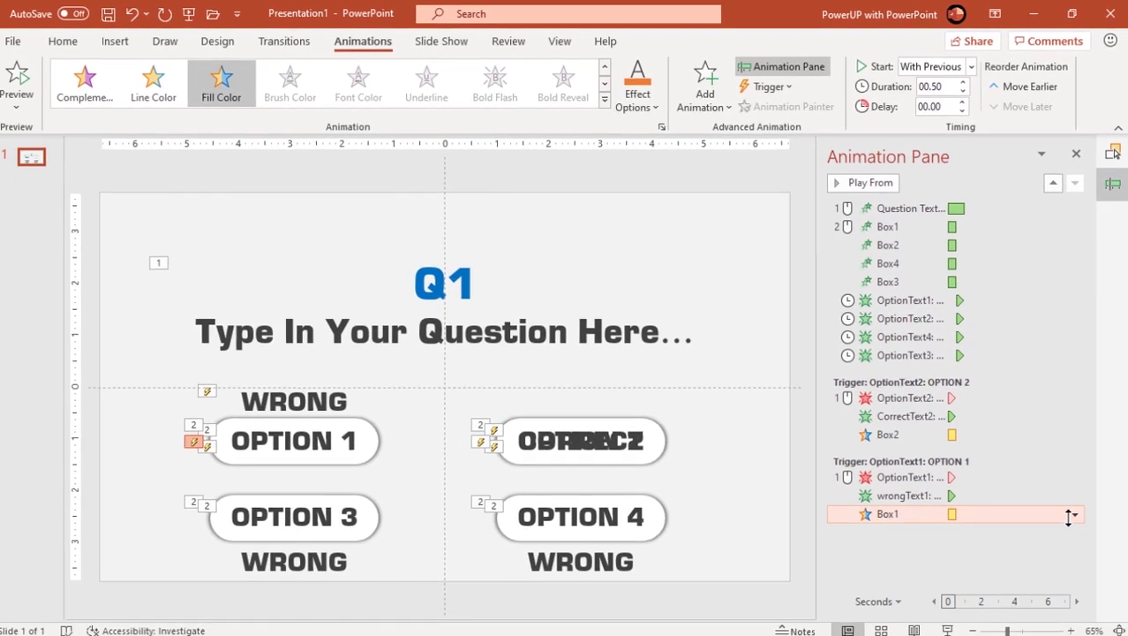
# Set Box1's fill effect to 0.50 seconds and a custom red (RGB 237, 73, 73).
pyautogui.click(1067, 585)
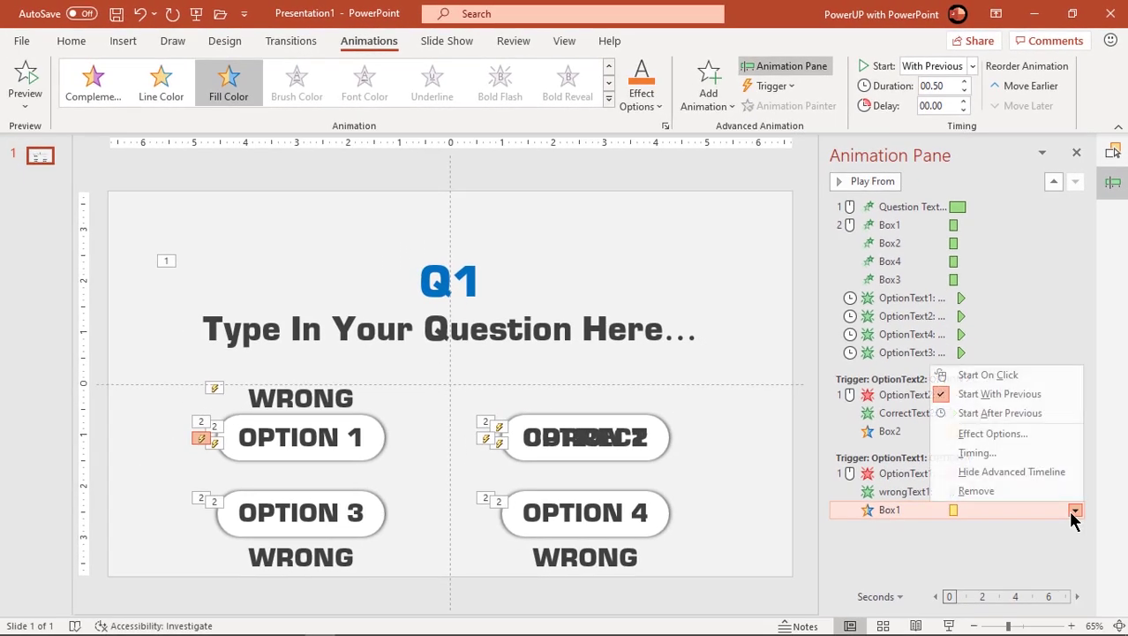
pyautogui.click(993, 435)
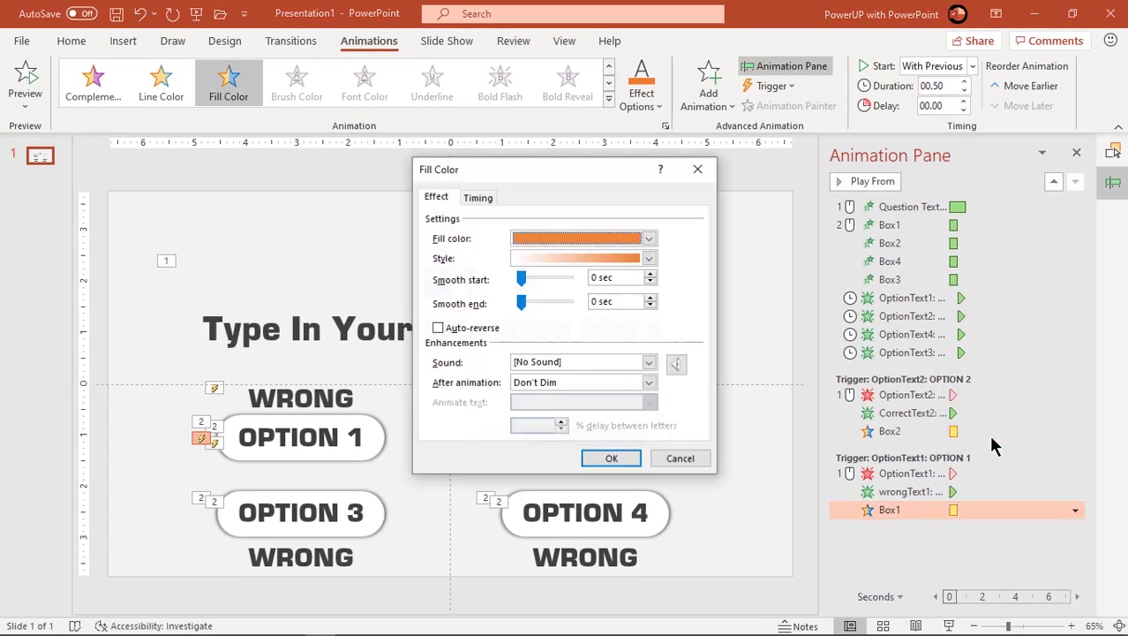
pyautogui.click(649, 240)
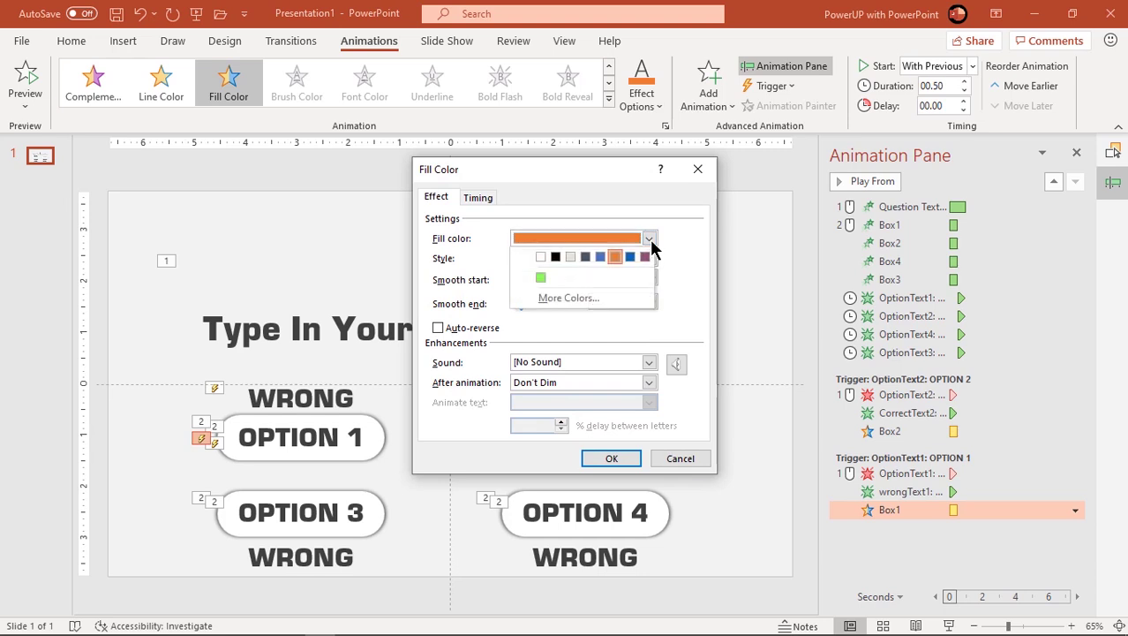
pyautogui.click(583, 298)
pyautogui.moveTo(583, 276); pyautogui.dragTo(440, 256)
pyautogui.click(608, 274)
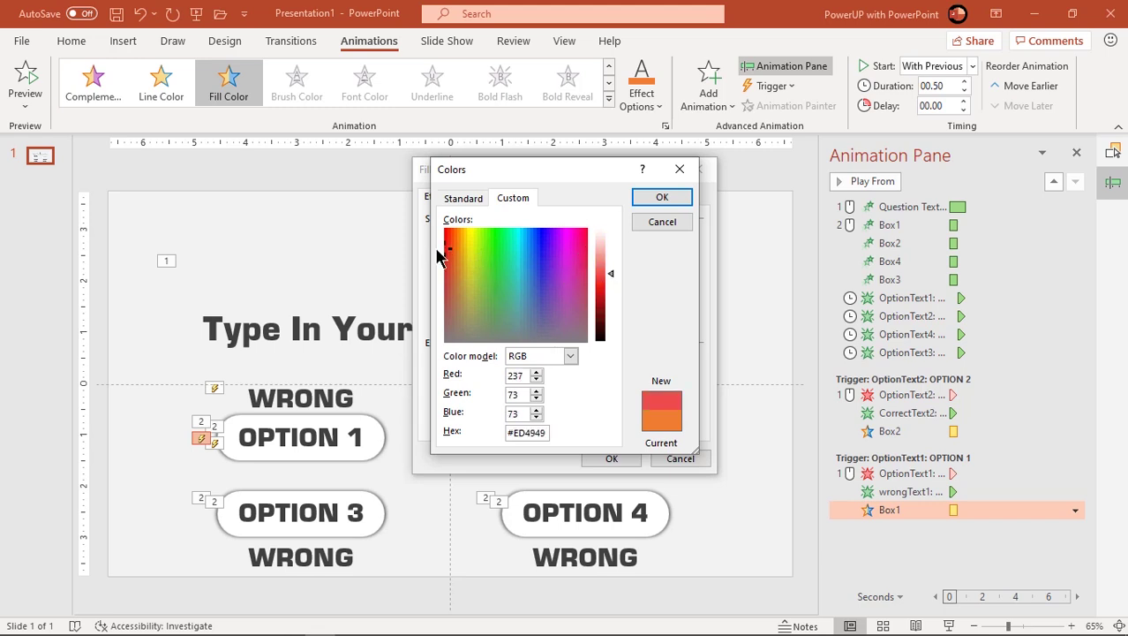
pyautogui.click(645, 196)
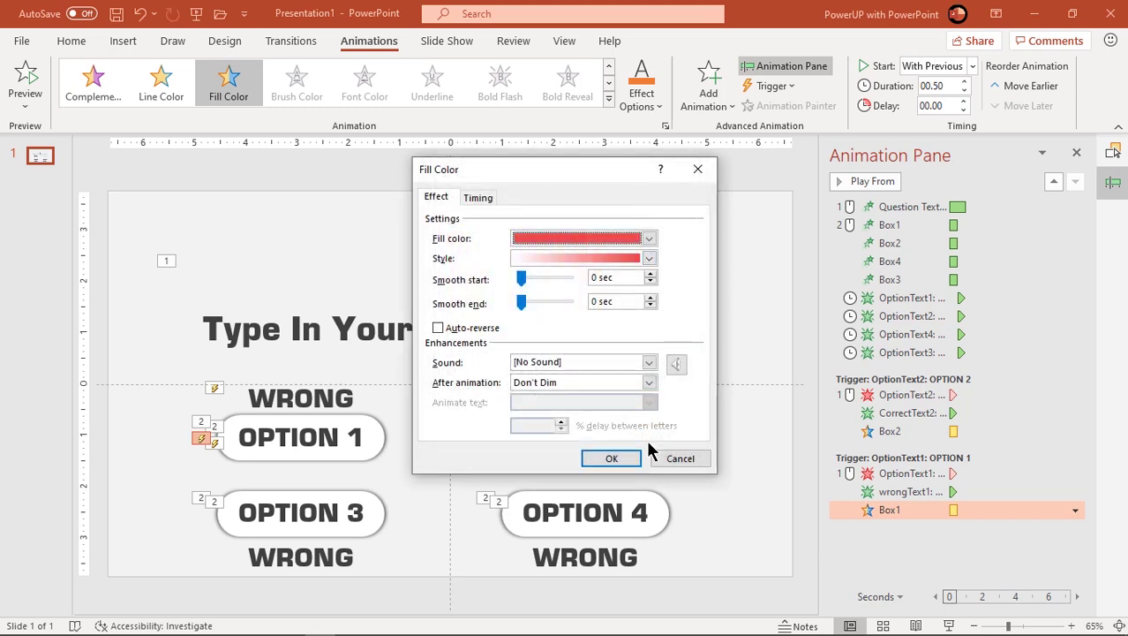
pyautogui.click(616, 459)
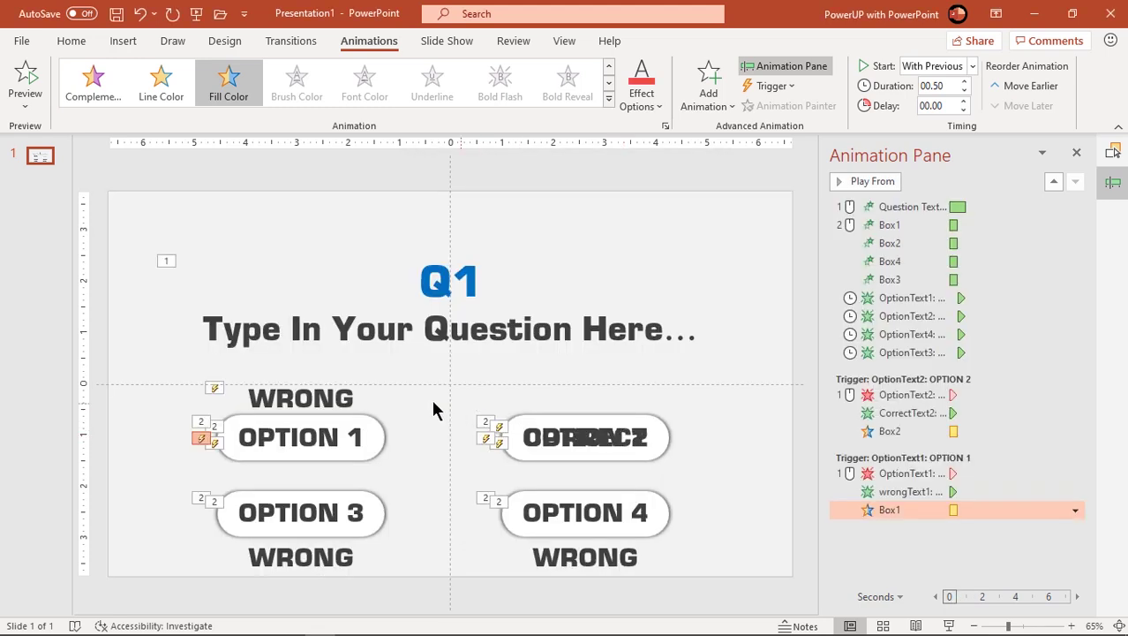
# Drag the WRONG label down so it overlaps the OPTION 1 button text.
pyautogui.click(351, 391)
pyautogui.click(350, 381)
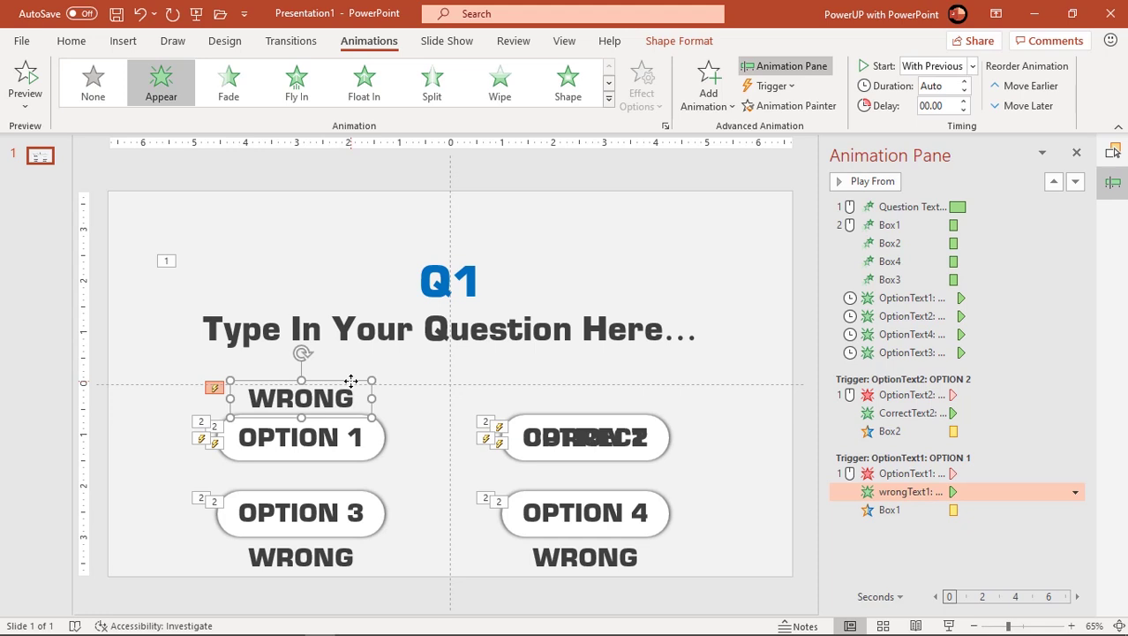
pyautogui.moveTo(350, 380); pyautogui.dragTo(345, 420)
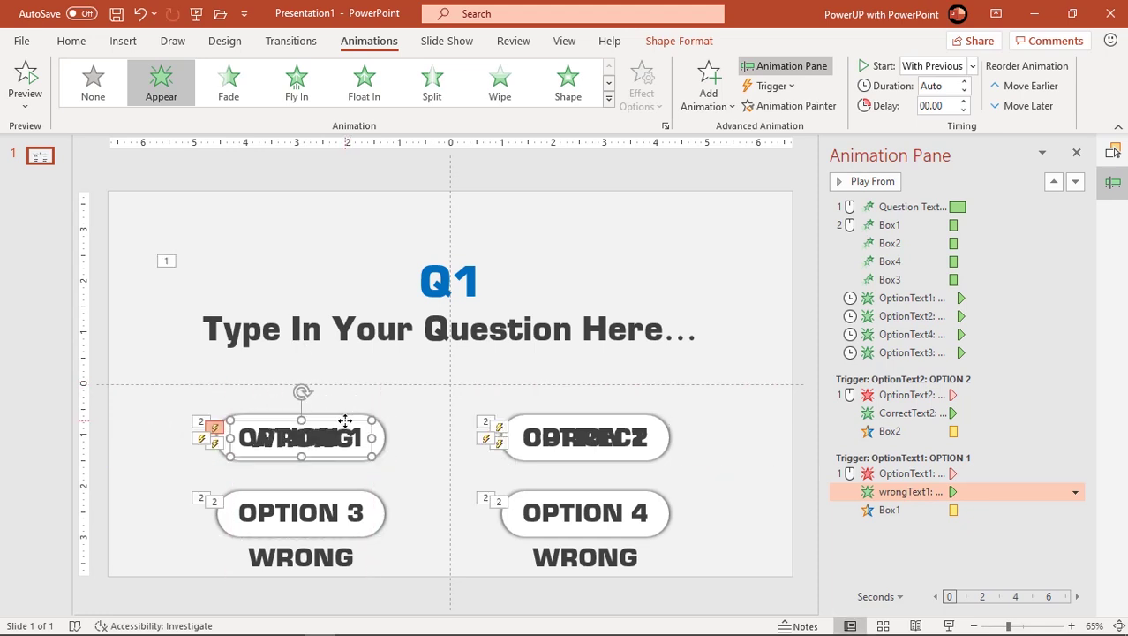
pyautogui.click(409, 383)
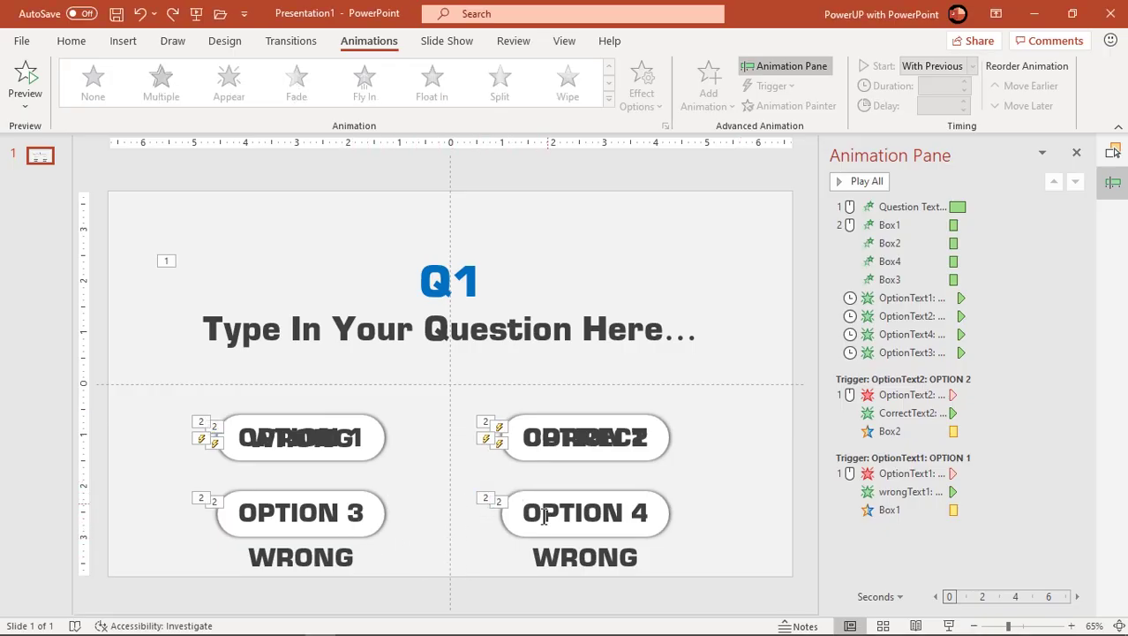
# Give the OPTION 3 text a Disappear exit triggered on click of OptionText3.
pyautogui.click(338, 511)
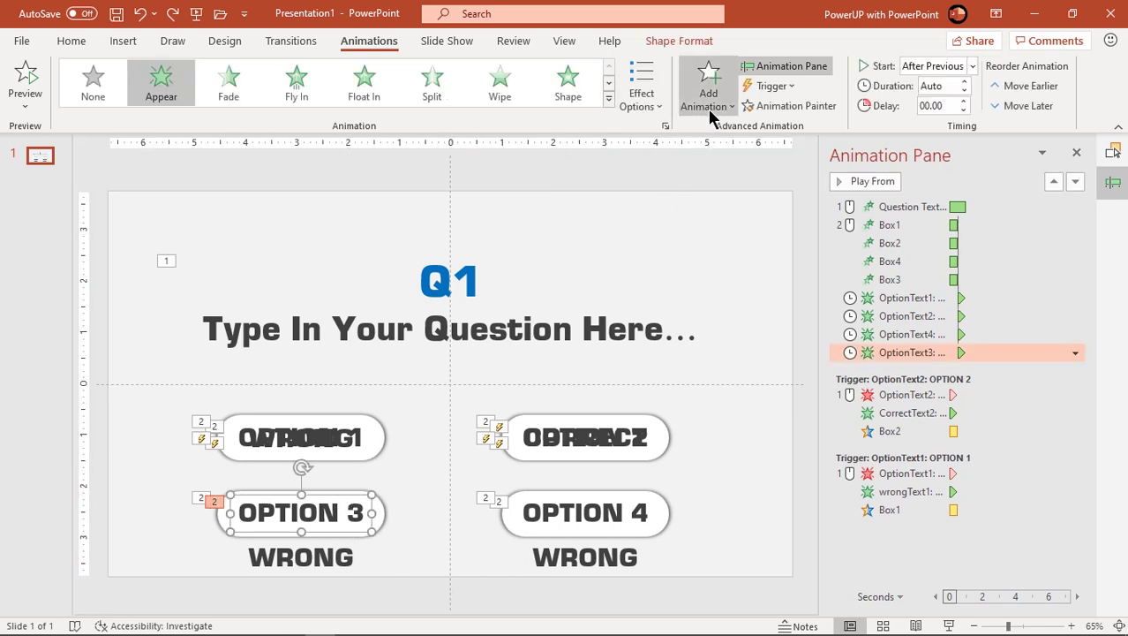
pyautogui.click(711, 113)
pyautogui.scroll(-3, 741, 384)
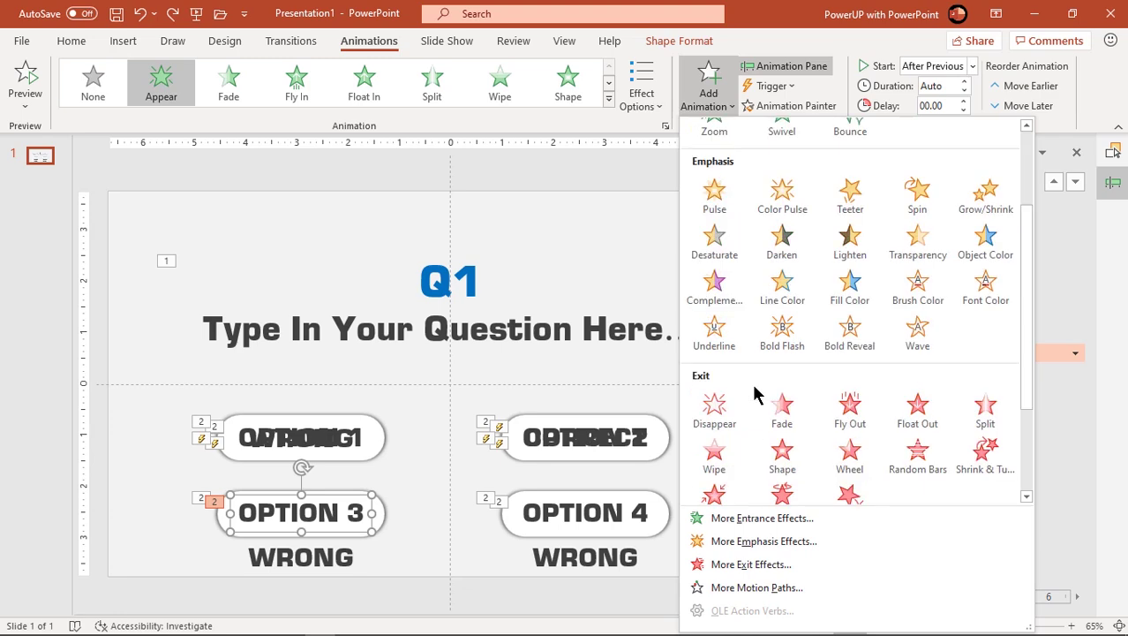
pyautogui.click(715, 411)
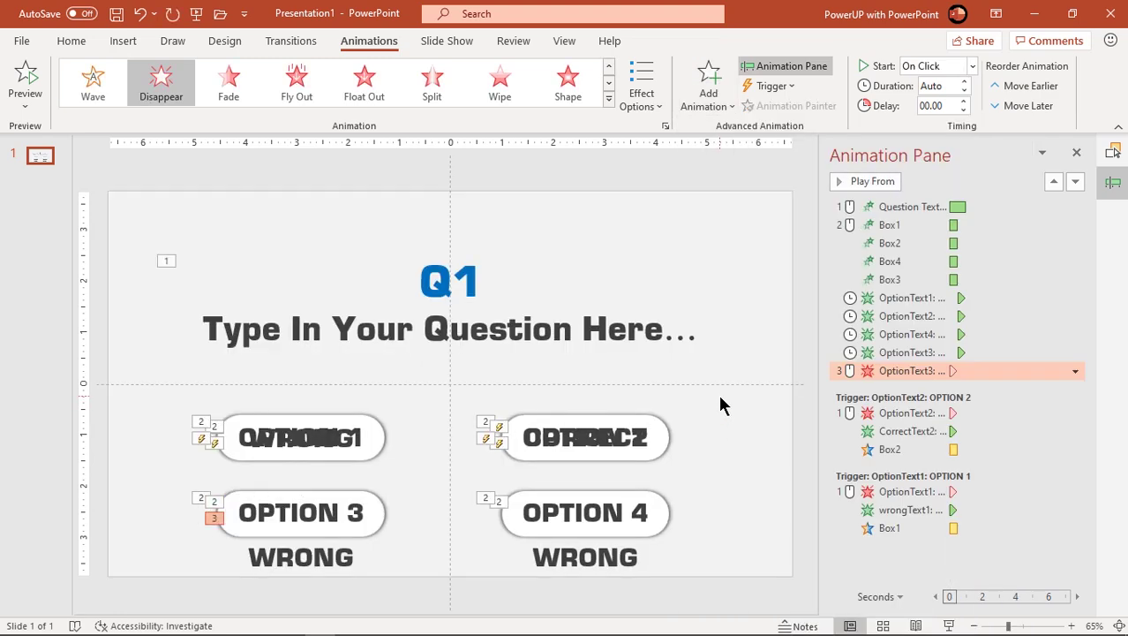
pyautogui.click(772, 86)
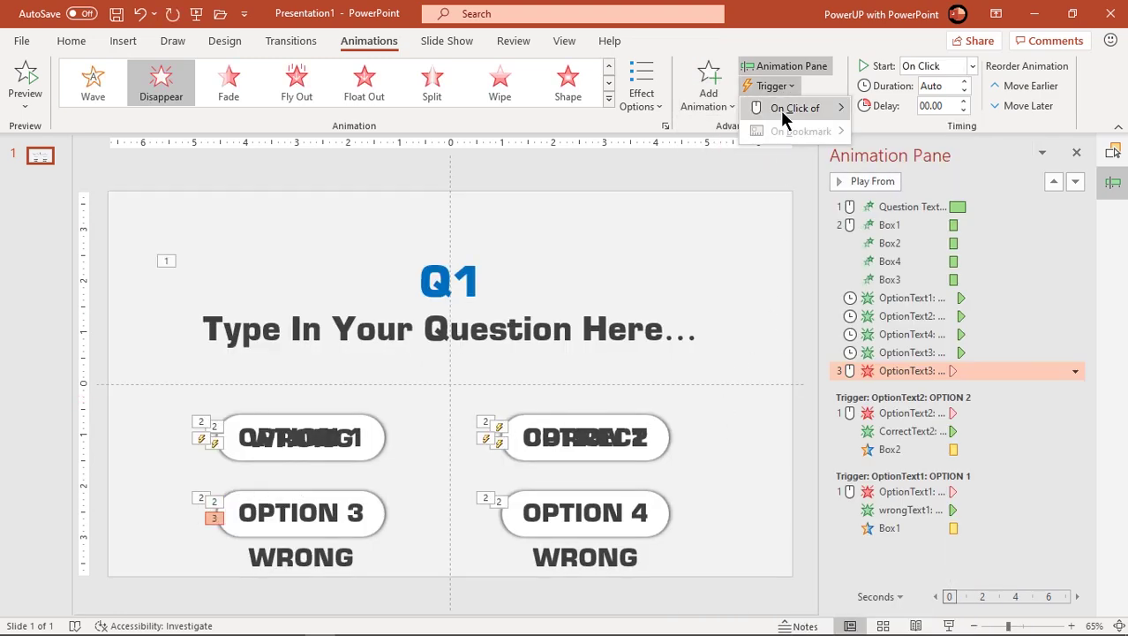
pyautogui.moveTo(790, 108)
pyautogui.click(915, 274)
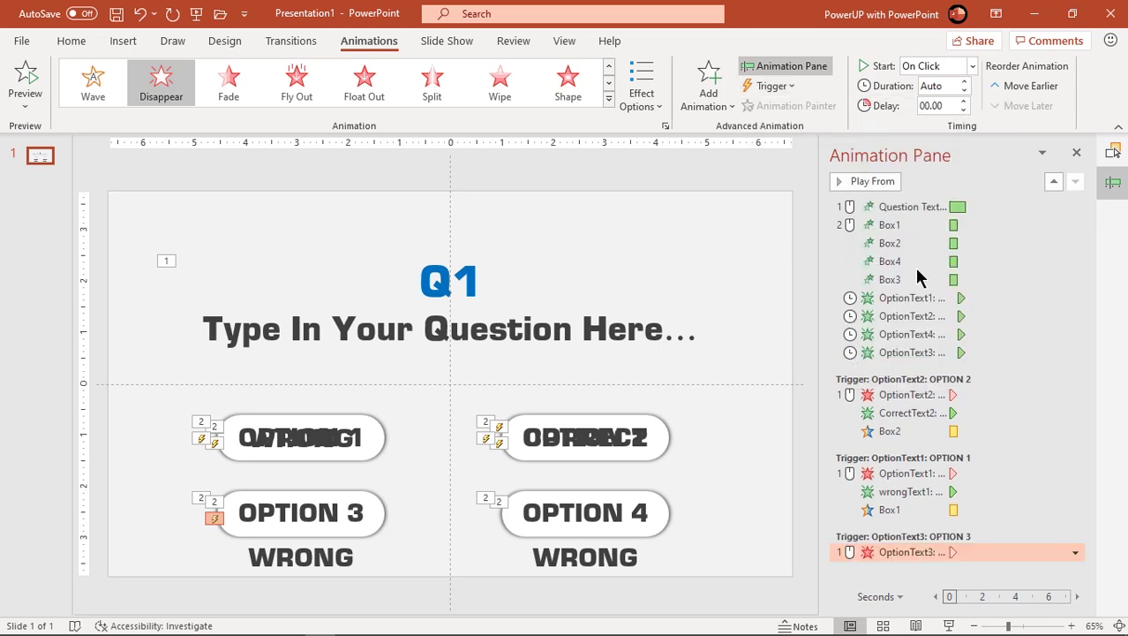
# Add an Appear entrance to the WRONG label below OPTION 3 in that trigger group, starting With Previous.
pyautogui.click(350, 558)
pyautogui.click(372, 554)
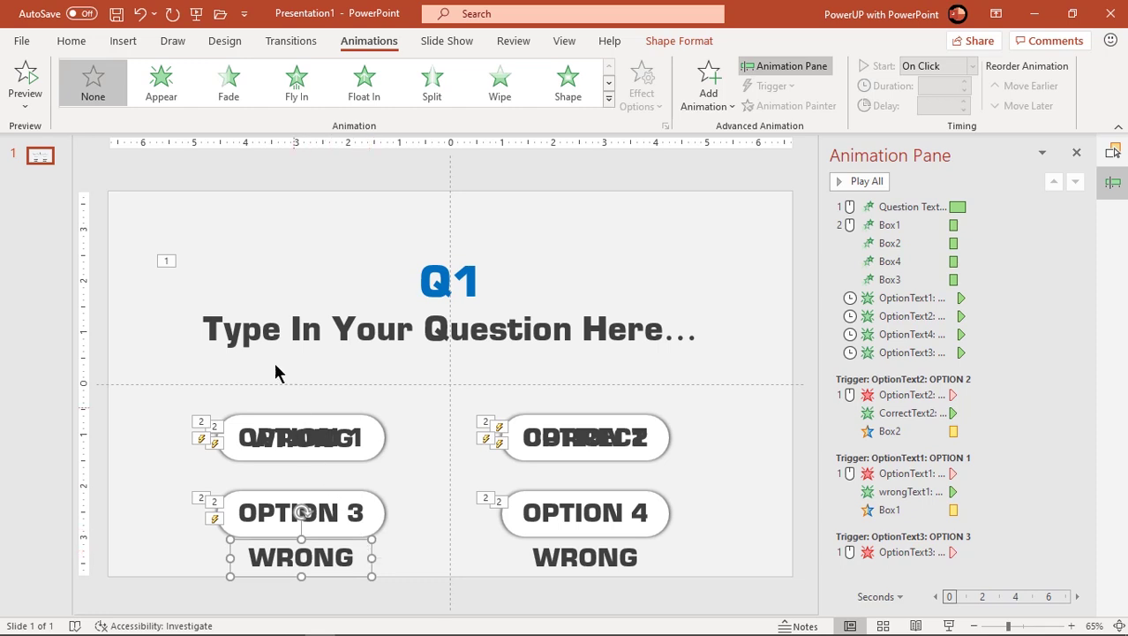
pyautogui.click(171, 102)
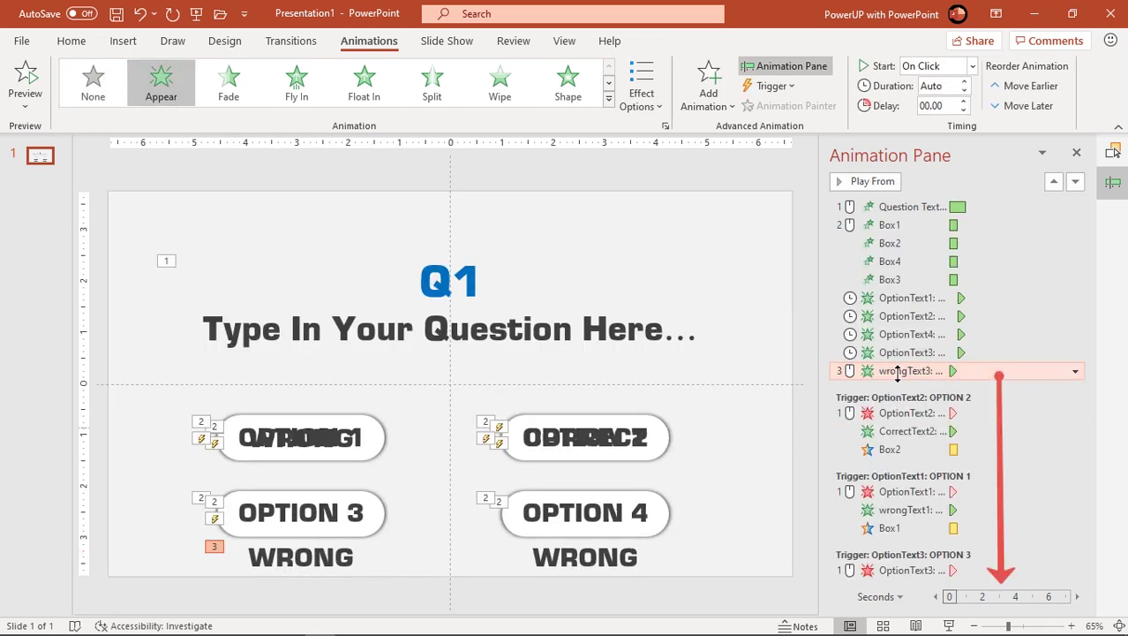
pyautogui.moveTo(869, 371); pyautogui.dragTo(896, 578)
pyautogui.click(972, 66)
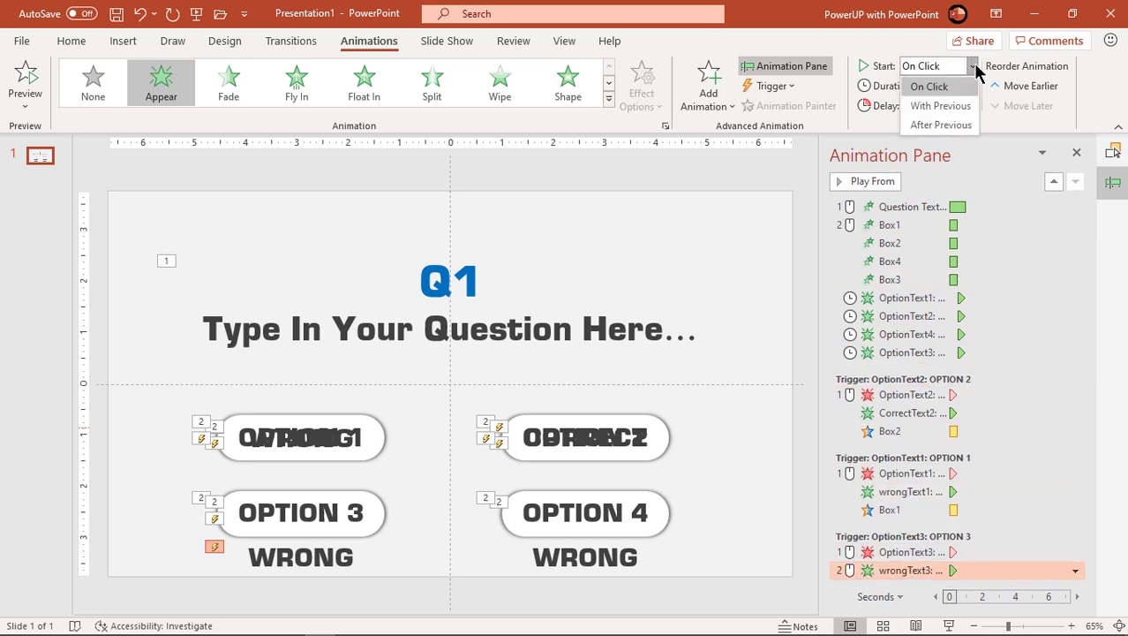
pyautogui.click(941, 105)
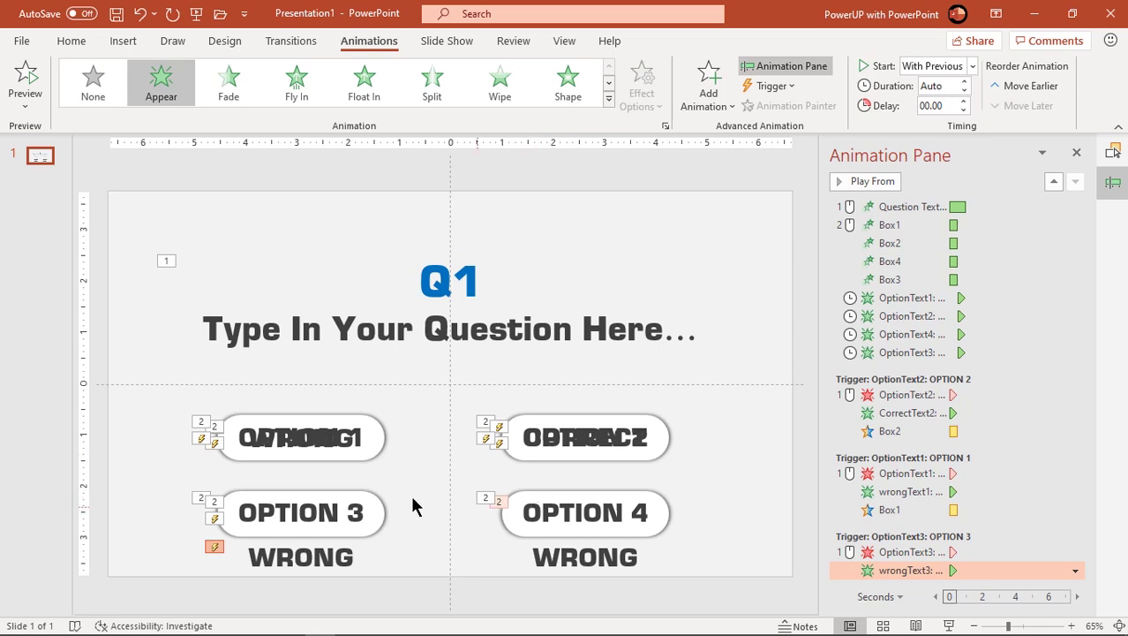
# Add a Fill Color emphasis to Box3 in the OPTION 3 trigger group, starting With Previous.
pyautogui.click(382, 511)
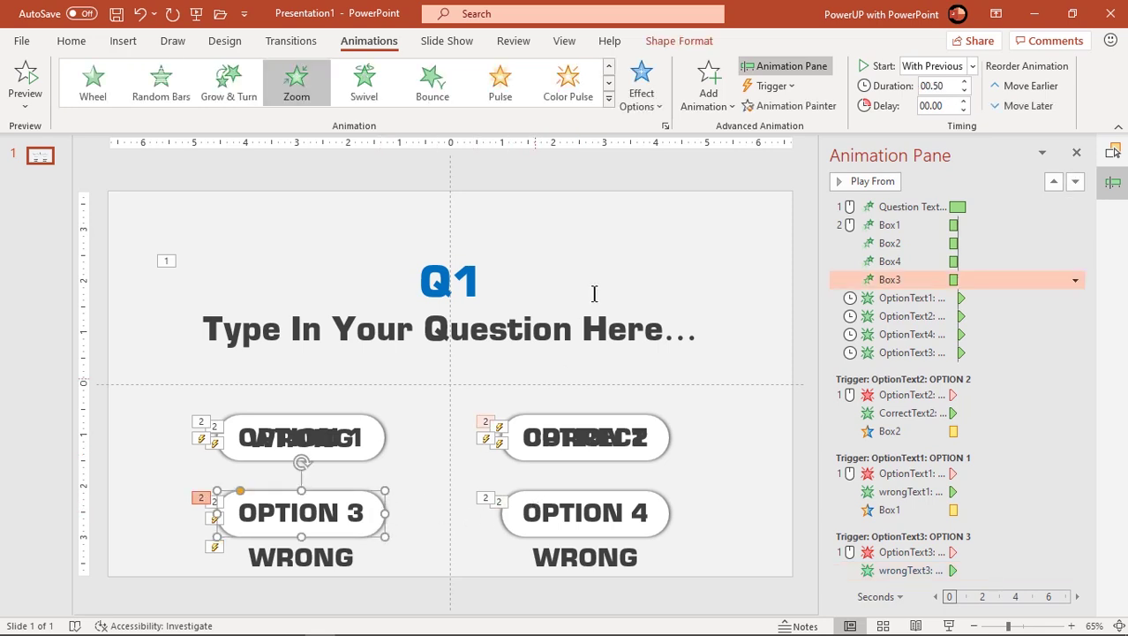
pyautogui.click(709, 104)
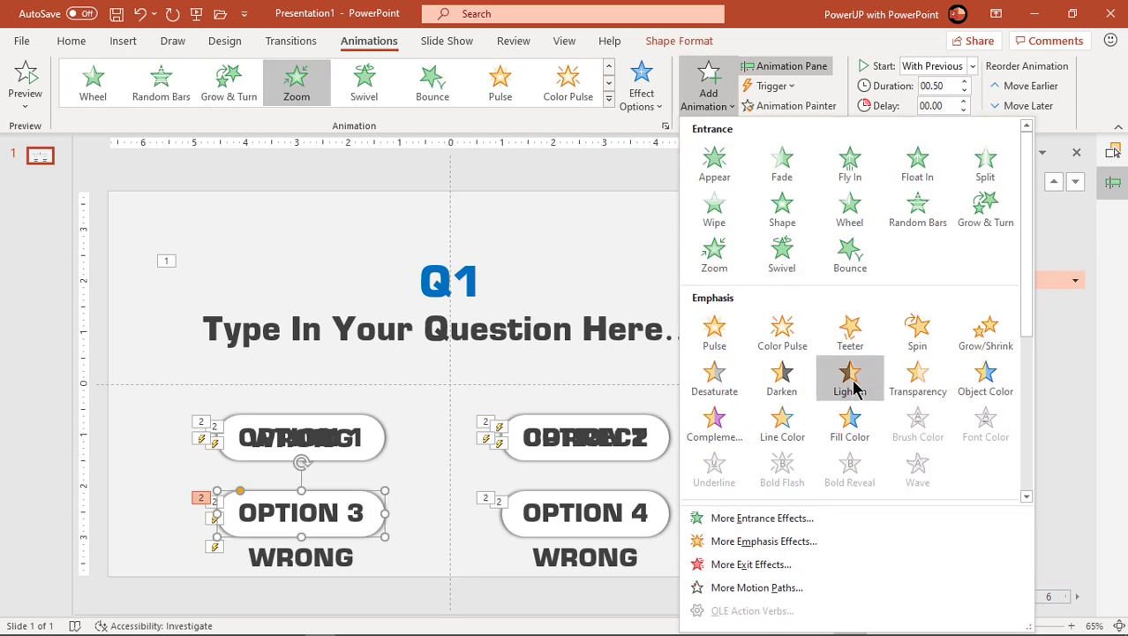
pyautogui.click(849, 424)
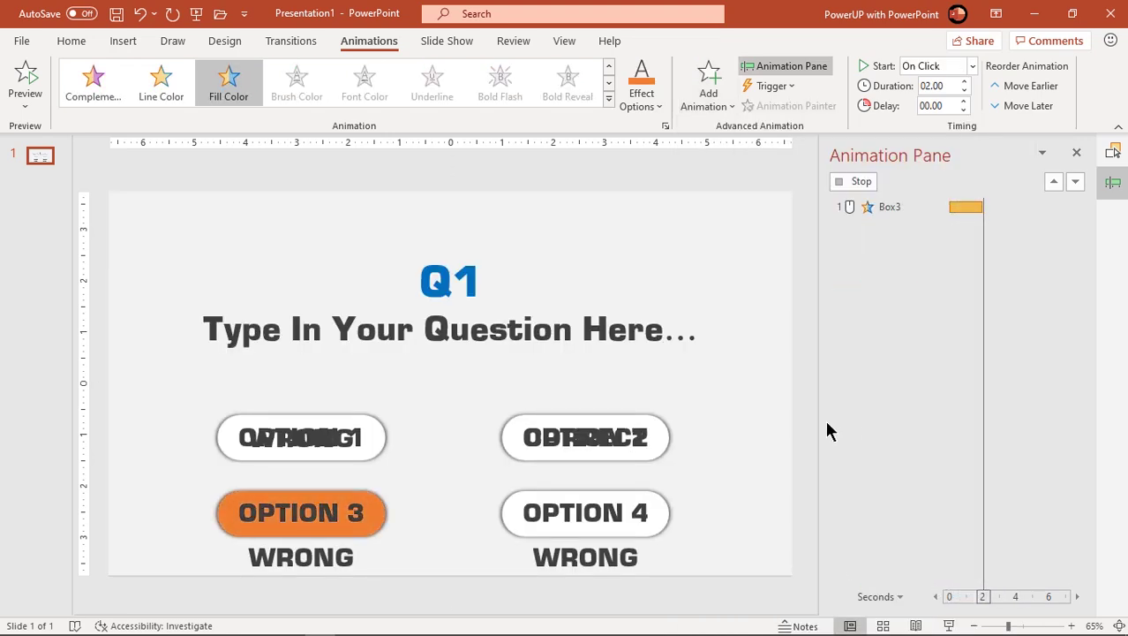
pyautogui.moveTo(890, 435); pyautogui.dragTo(889, 580)
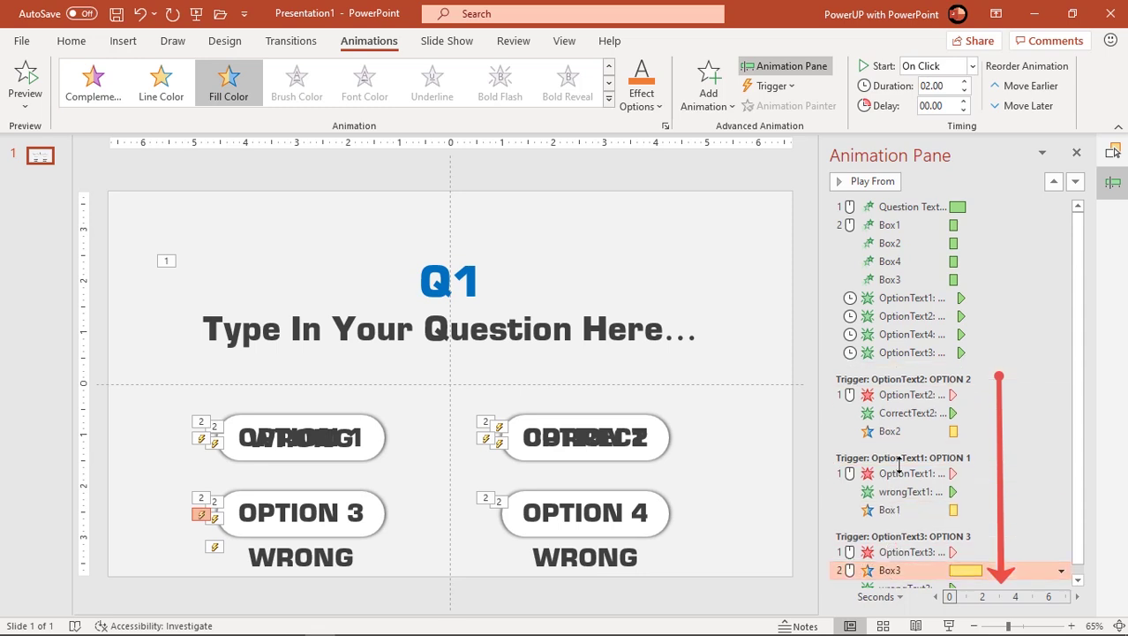
pyautogui.click(971, 67)
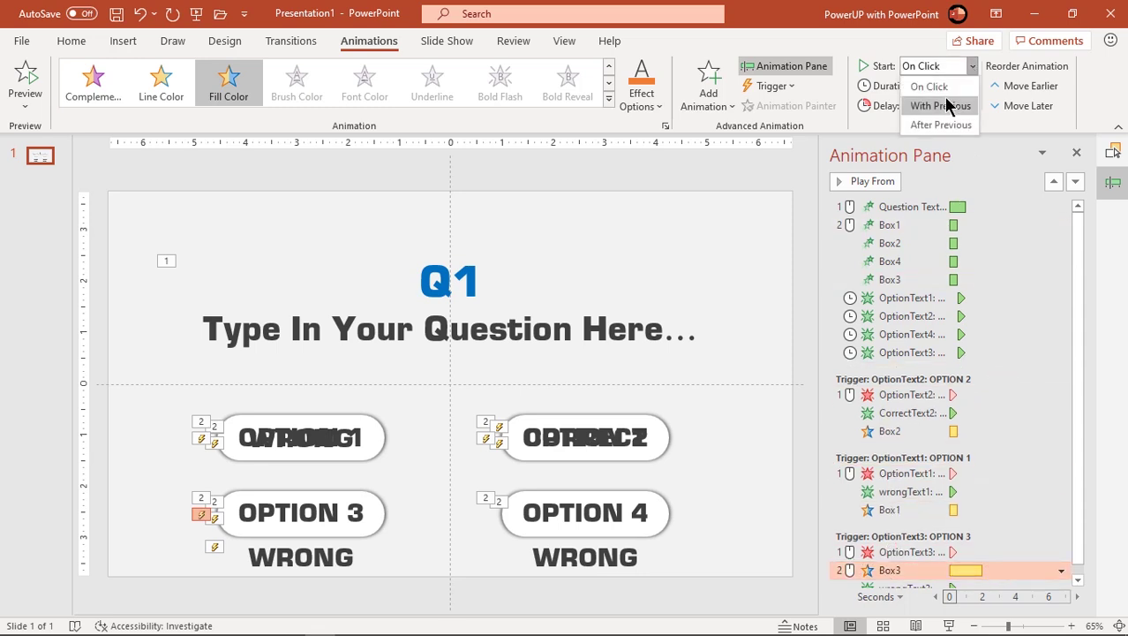
pyautogui.click(962, 105)
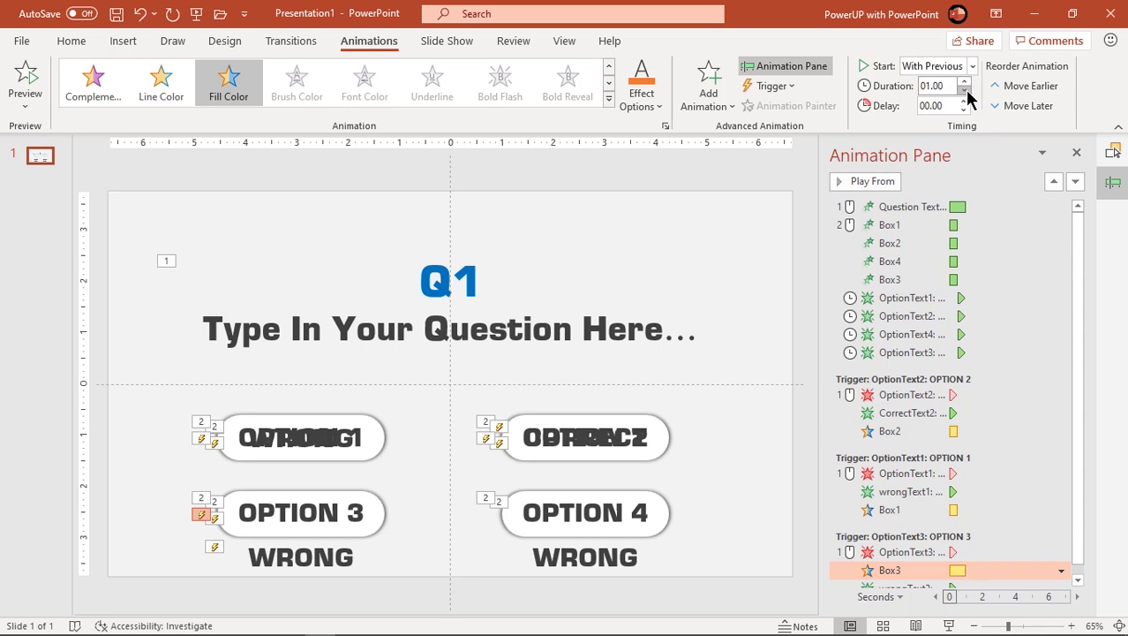
# Change Box3's fill colour effect to red.
pyautogui.click(1061, 571)
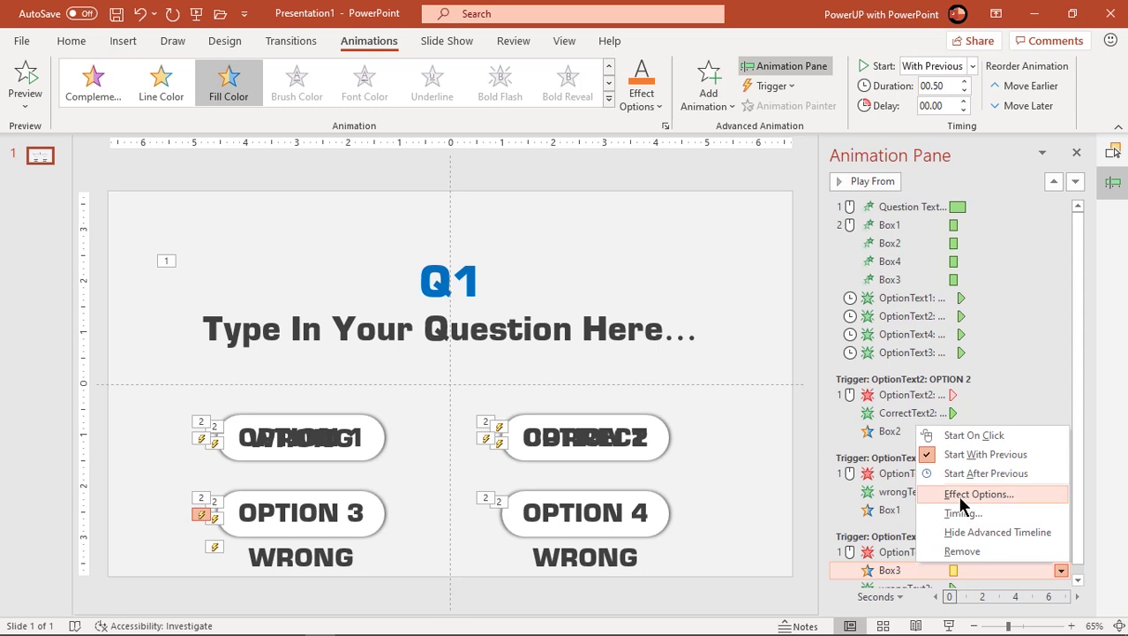
pyautogui.click(958, 495)
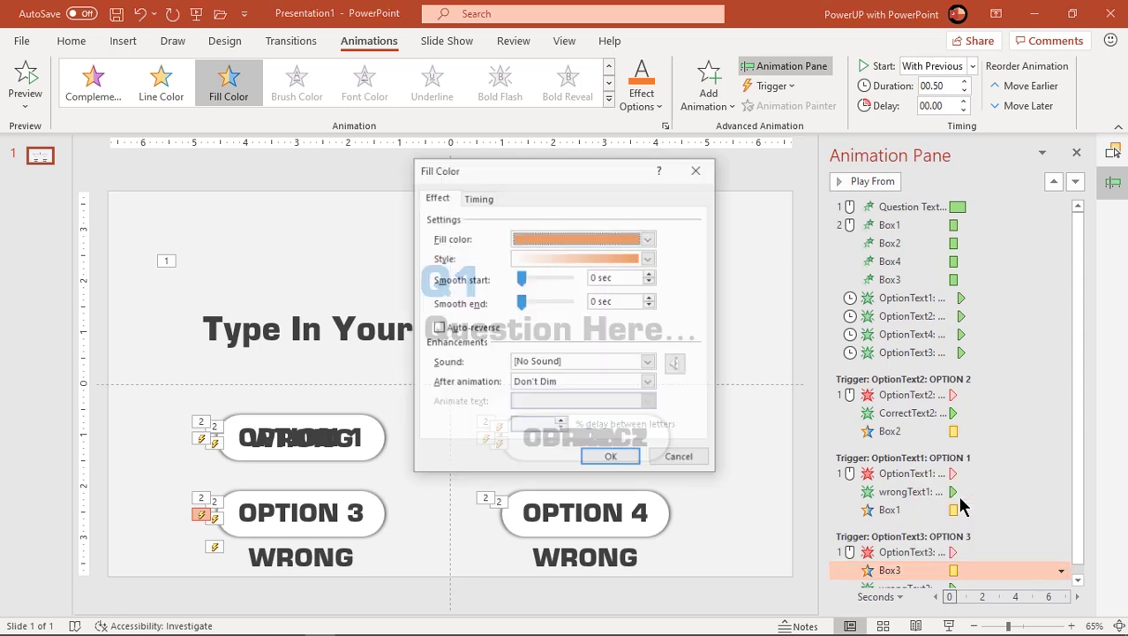
pyautogui.click(649, 238)
pyautogui.click(555, 278)
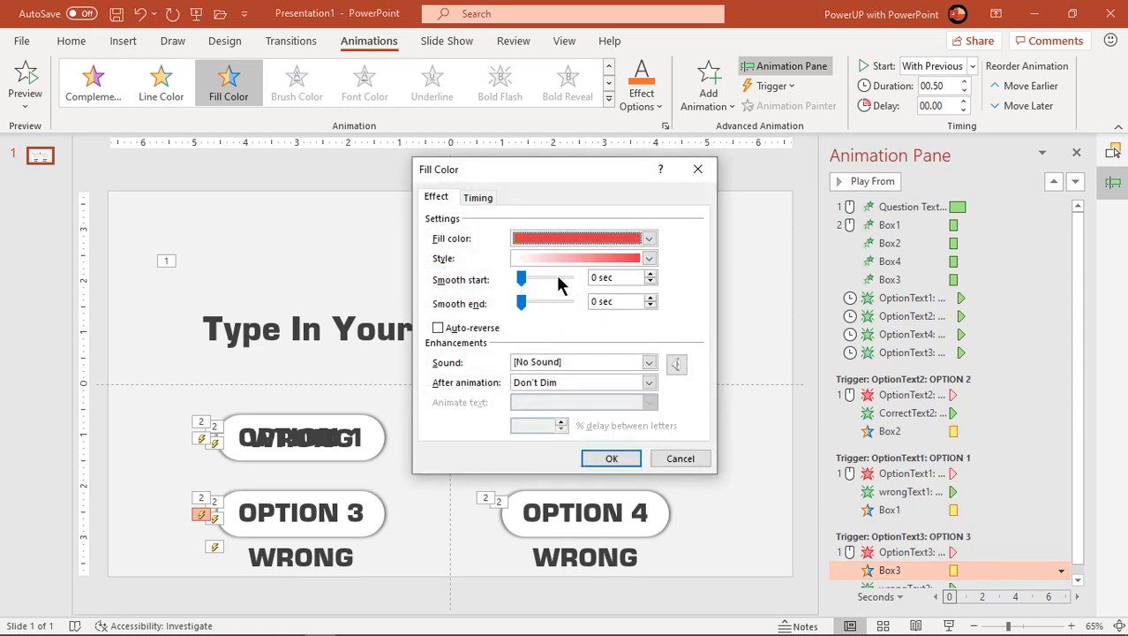
pyautogui.click(637, 461)
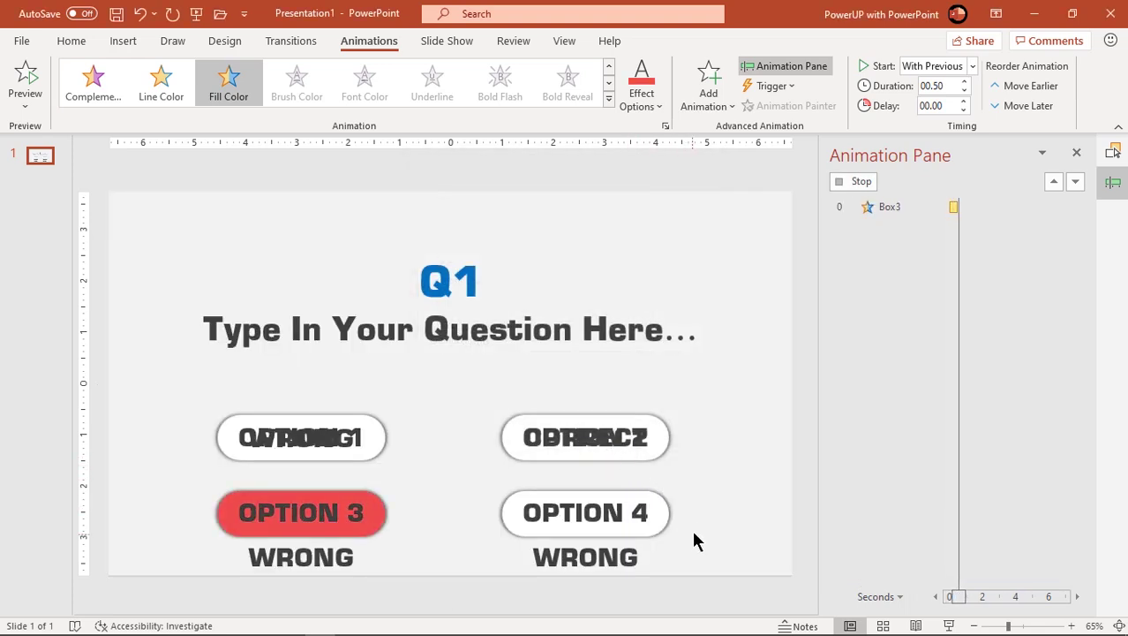
# Move WRONG onto OPTION 3, then give OPTION 4's text a Disappear exit triggered by OptionText4.
pyautogui.click(335, 565)
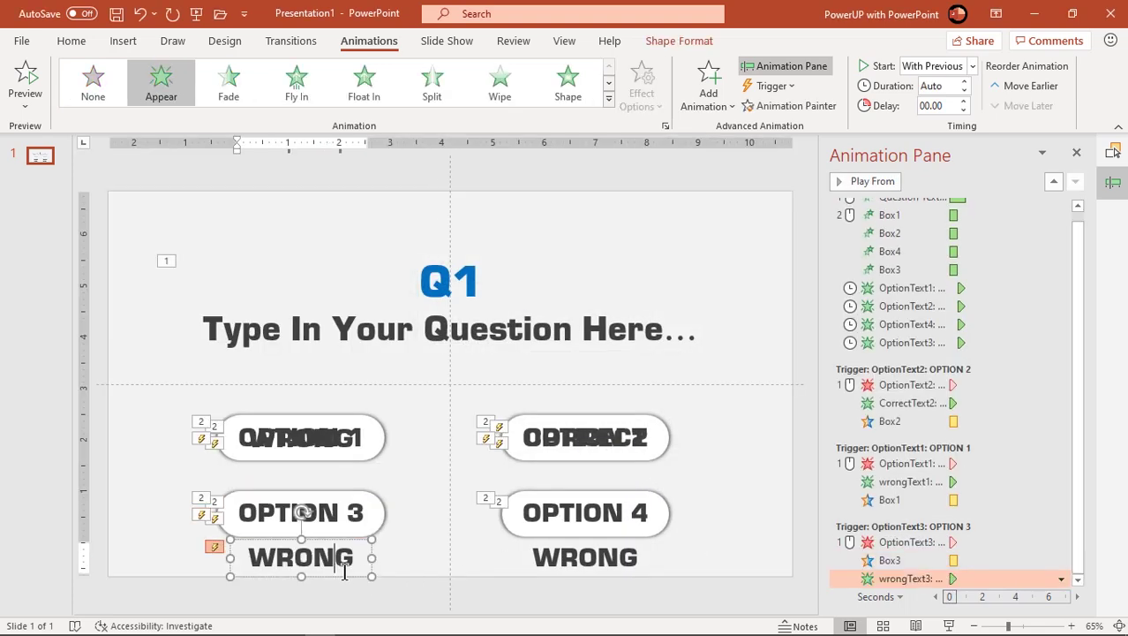
pyautogui.moveTo(368, 556); pyautogui.dragTo(362, 508)
pyautogui.click(630, 516)
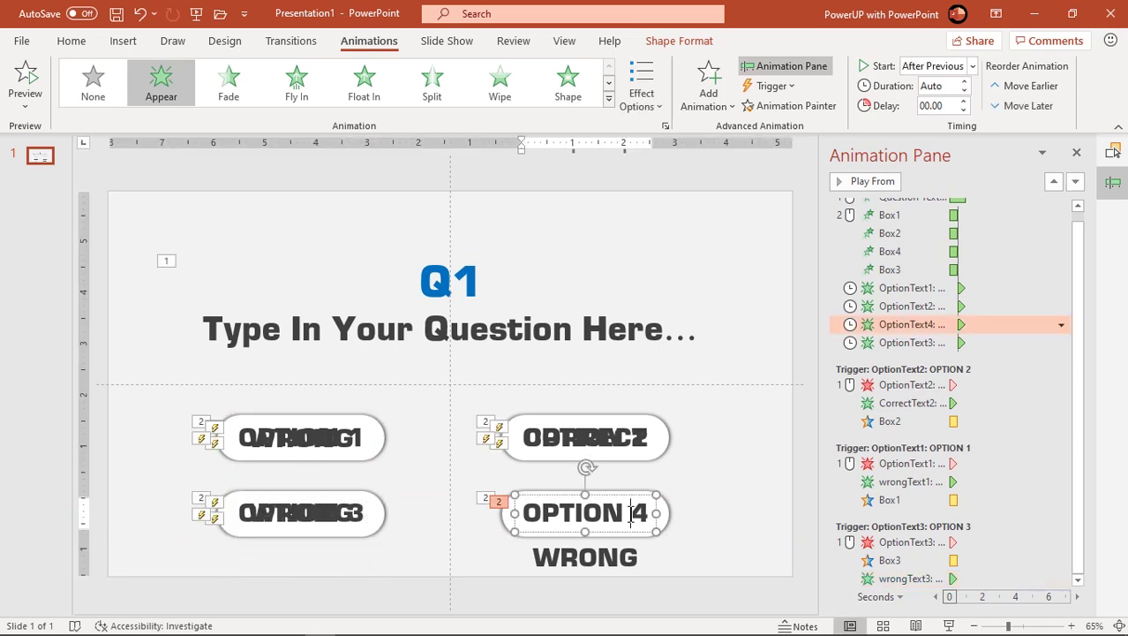
pyautogui.click(632, 497)
pyautogui.click(708, 84)
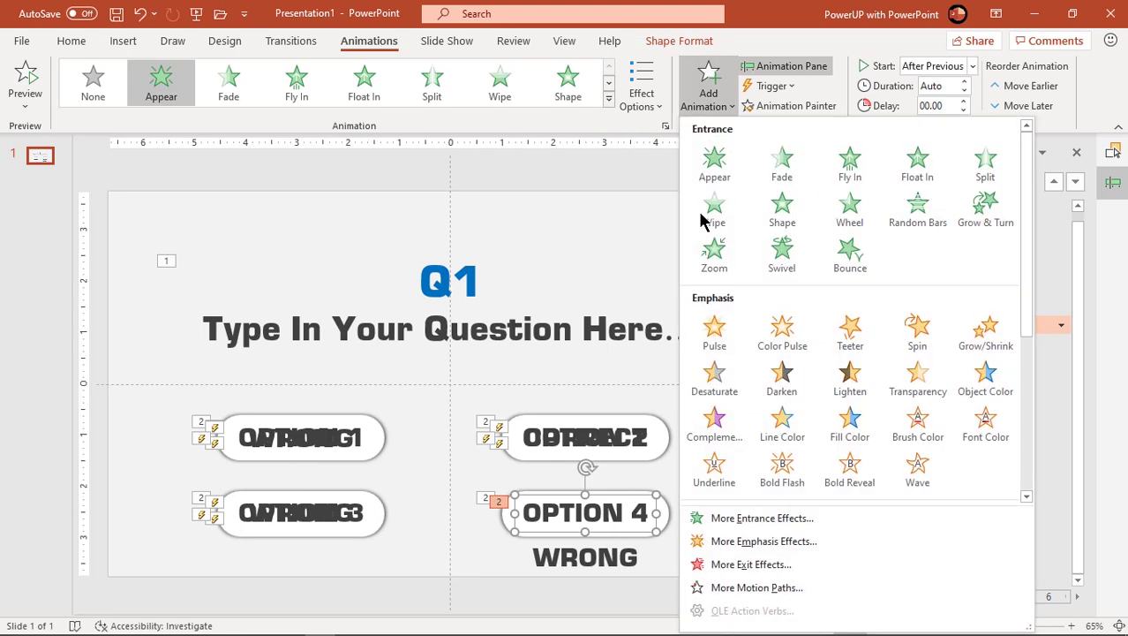
pyautogui.scroll(-3, 750, 353)
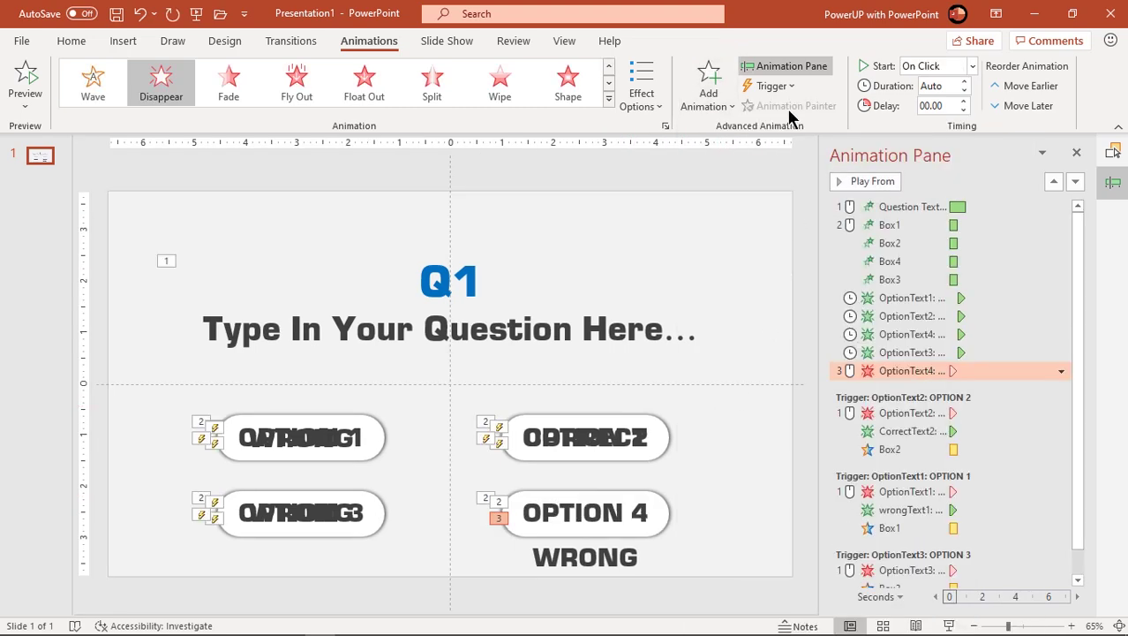
pyautogui.click(772, 85)
pyautogui.moveTo(795, 108)
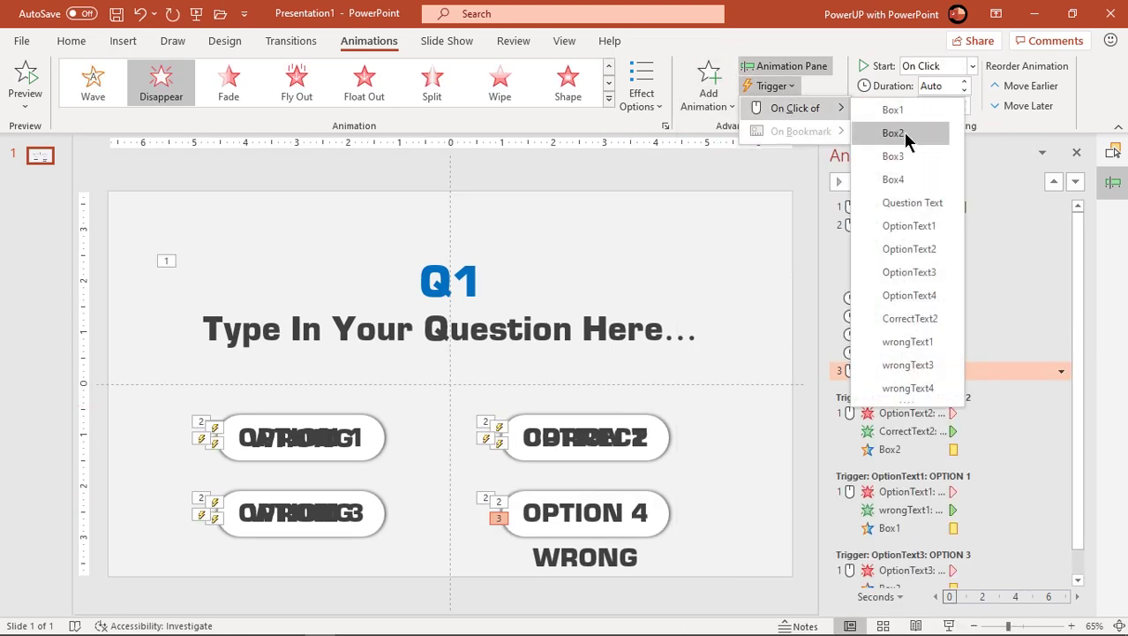
pyautogui.click(909, 297)
# Add an Appear entrance for the WRONG label under OPTION 4 to that trigger, with OPTION 4's exit starting With Previous.
pyautogui.click(637, 563)
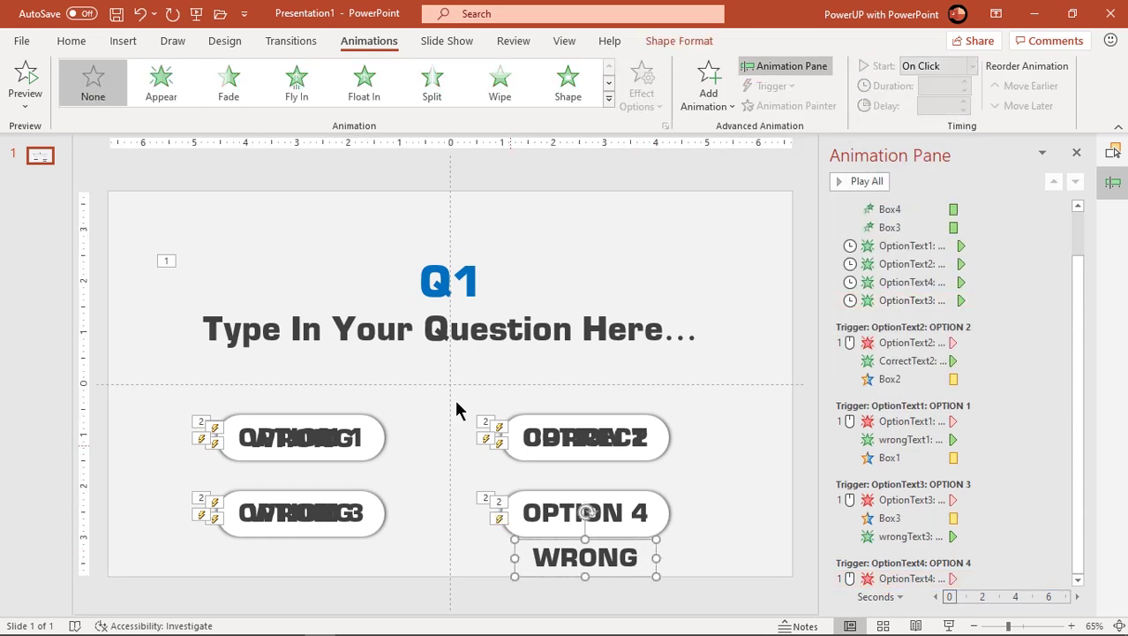
pyautogui.click(170, 99)
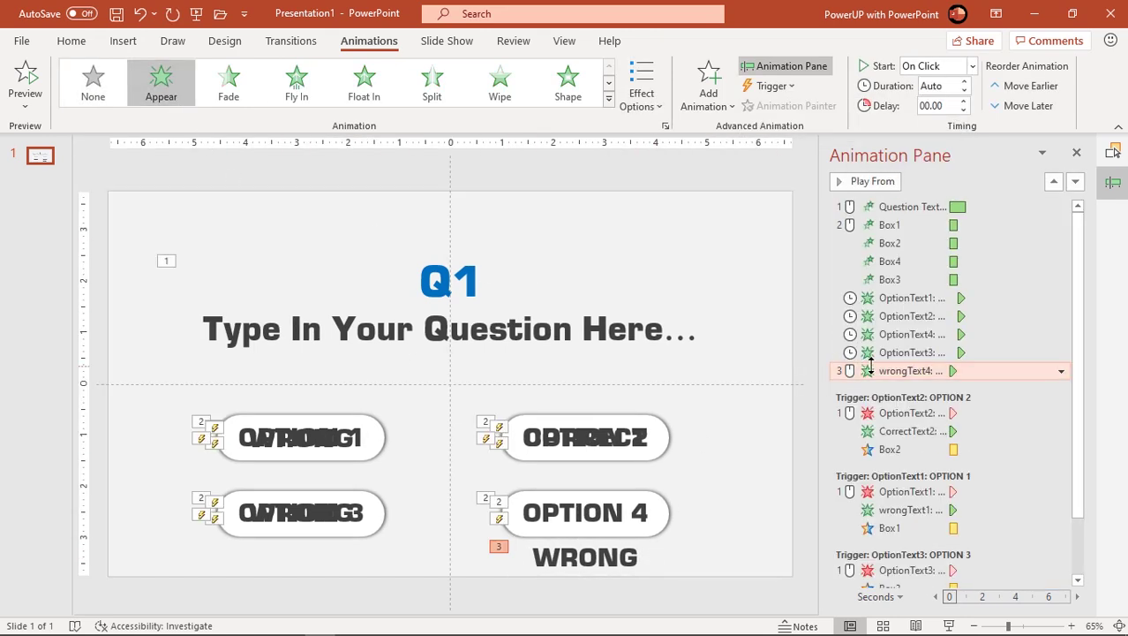
pyautogui.moveTo(870, 366); pyautogui.dragTo(905, 574)
pyautogui.click(905, 578)
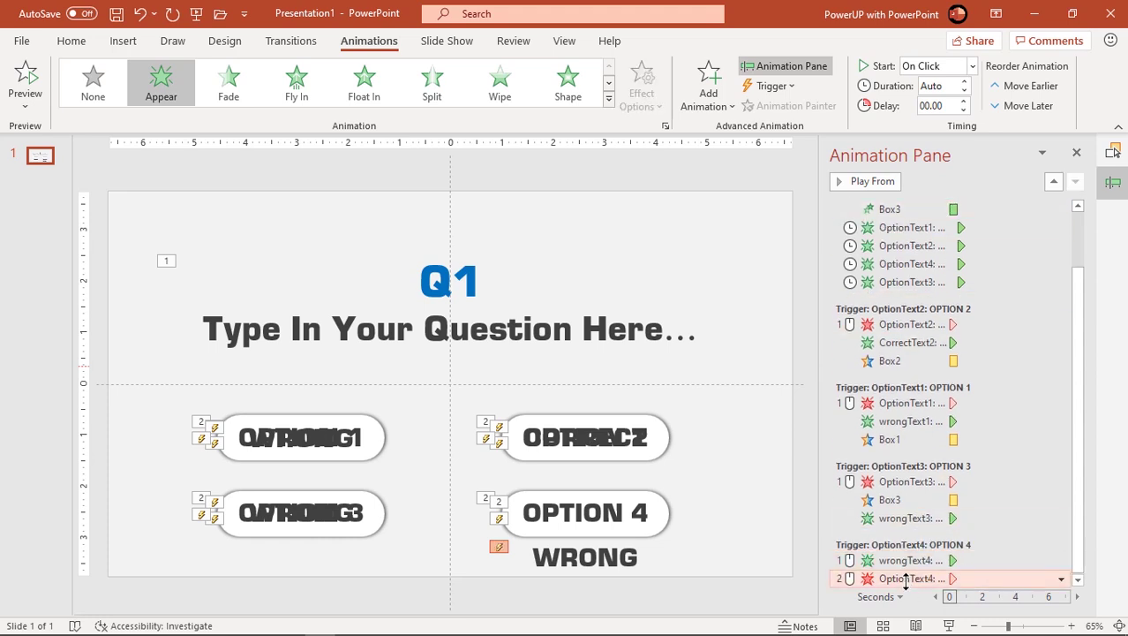
pyautogui.click(954, 66)
pyautogui.click(942, 102)
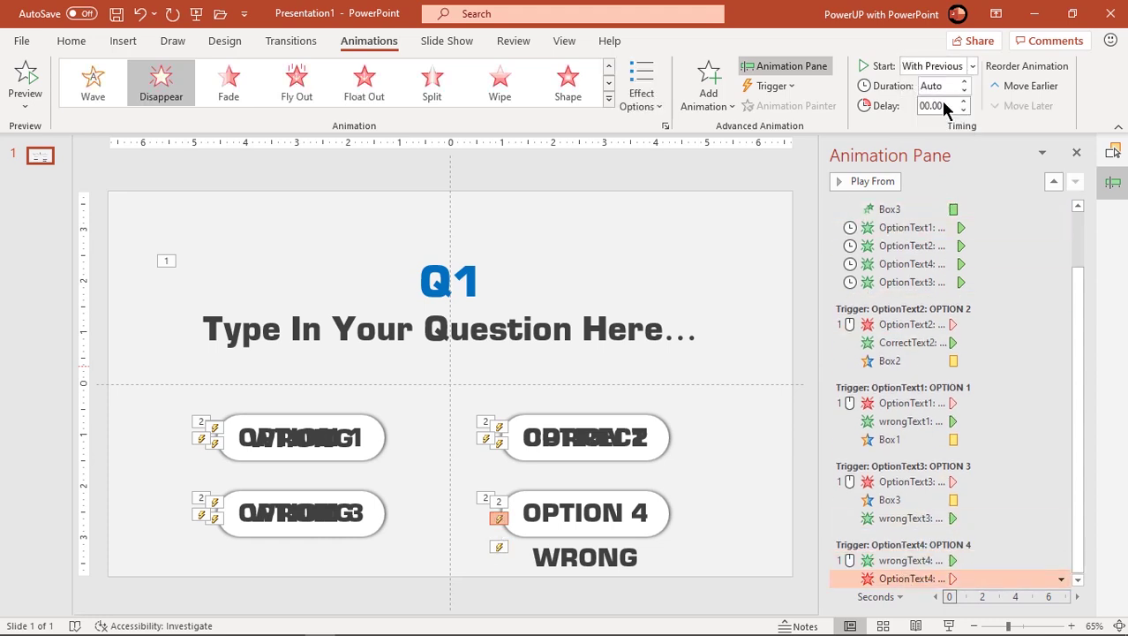
# Add a Fill Color emphasis for Box4 under the OPTION 4 trigger, starting With Previous.
pyautogui.click(664, 521)
pyautogui.click(717, 110)
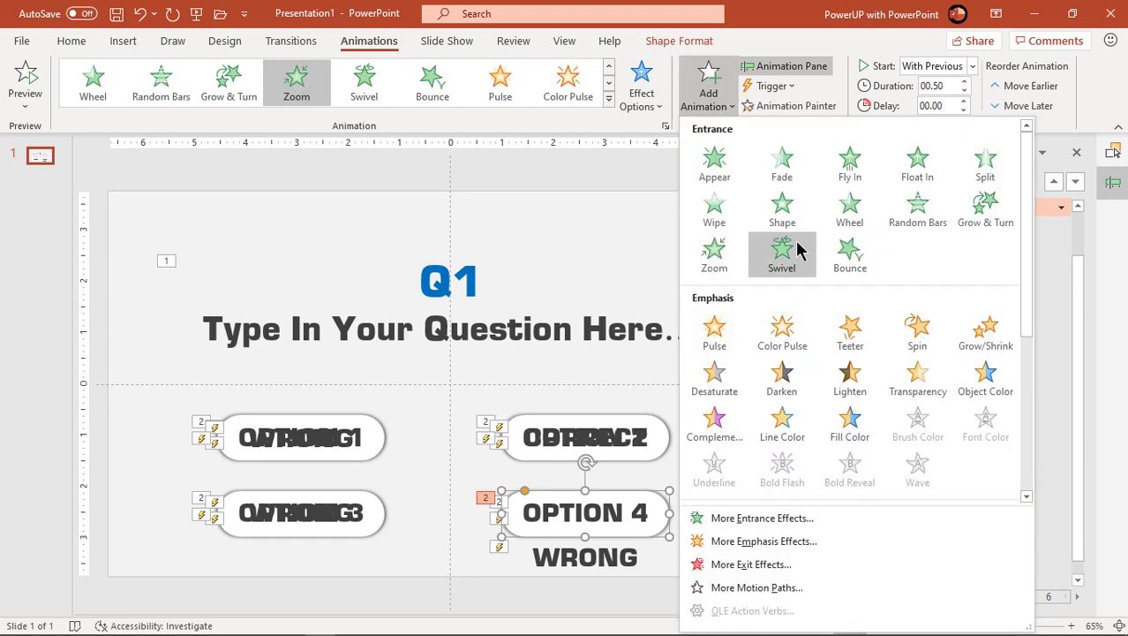
pyautogui.click(851, 420)
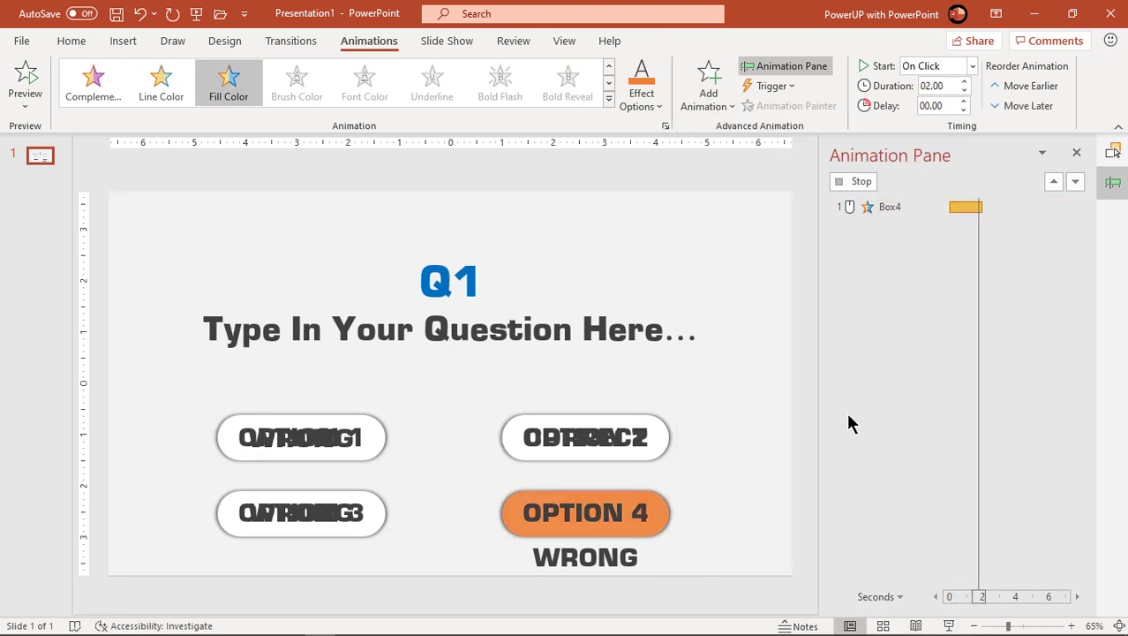
pyautogui.scroll(-1, 920, 397)
pyautogui.moveTo(892, 282); pyautogui.dragTo(890, 570)
pyautogui.click(971, 67)
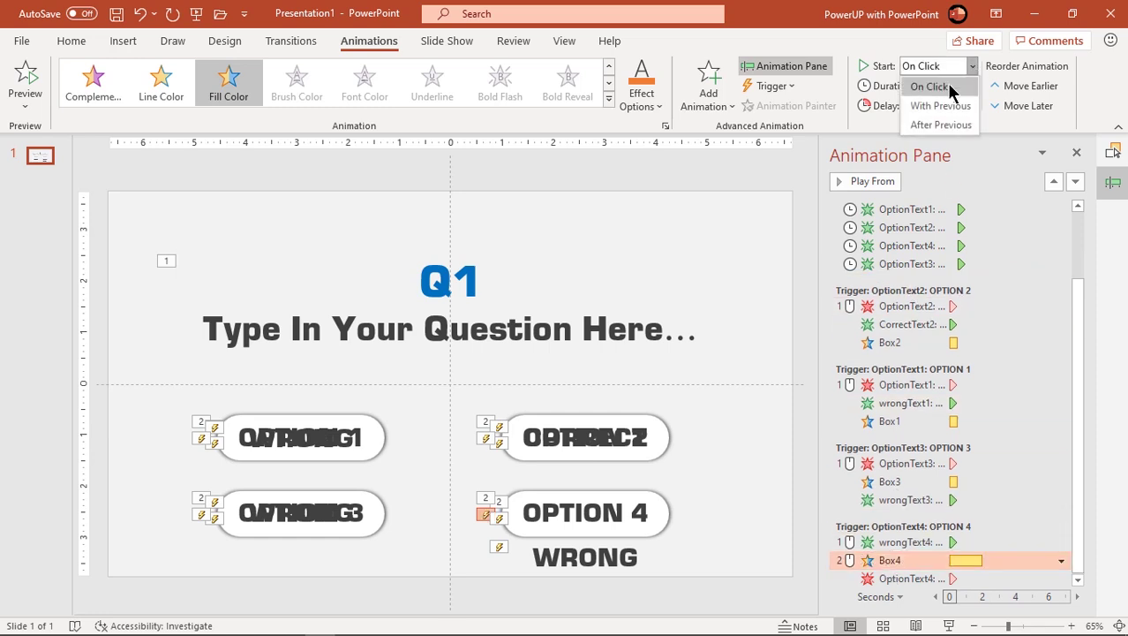
pyautogui.click(962, 105)
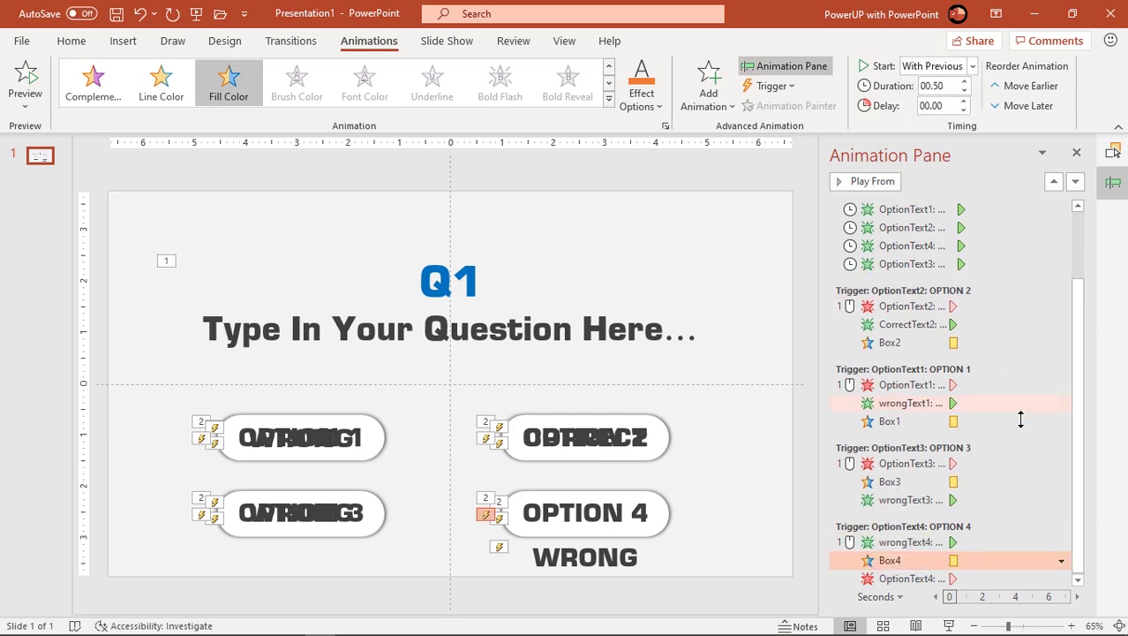
# Set Box4's fill colour to red and move the WRONG text onto the OPTION 4 button.
pyautogui.click(1061, 559)
pyautogui.click(993, 481)
pyautogui.click(650, 240)
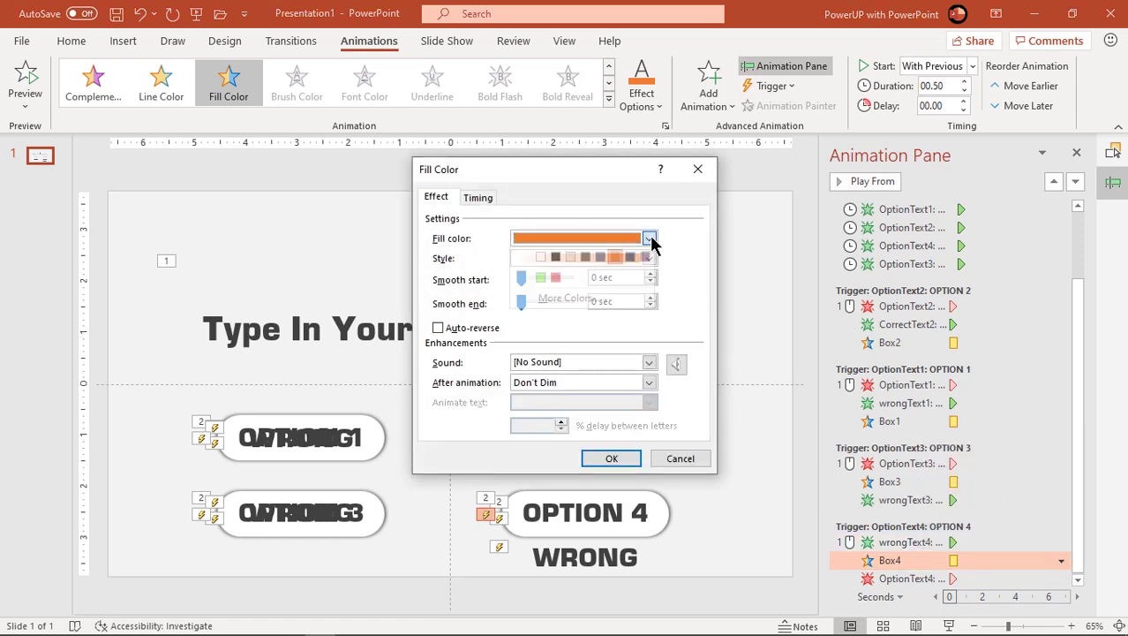
pyautogui.click(556, 277)
pyautogui.click(612, 458)
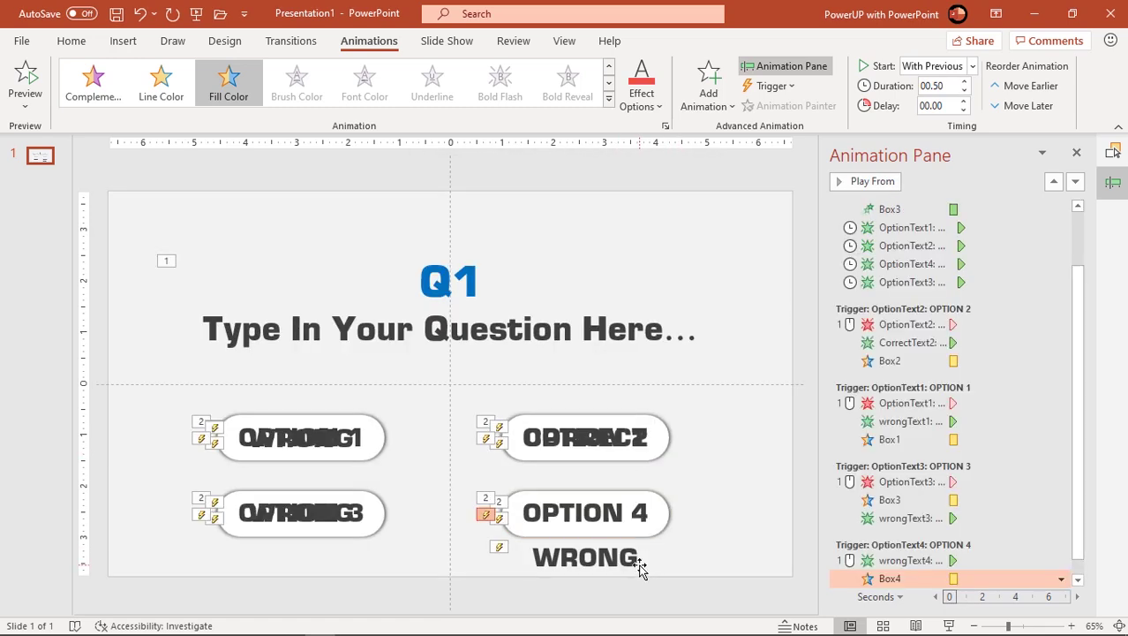
pyautogui.click(647, 556)
pyautogui.moveTo(657, 557); pyautogui.dragTo(650, 507)
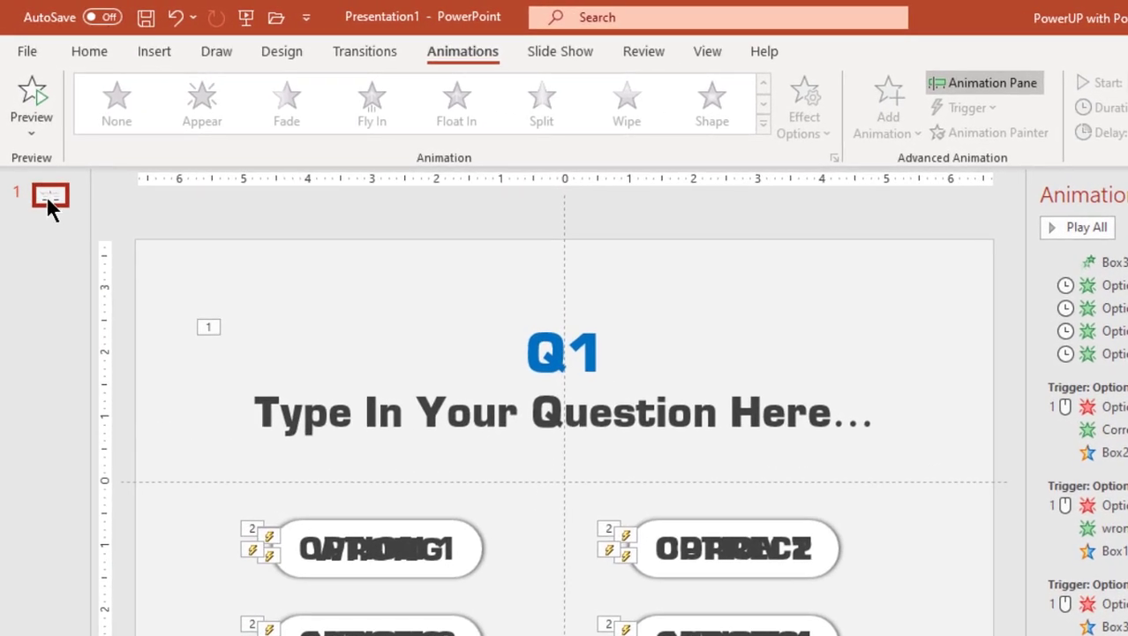
# Duplicate slide 1 and change the new slide's title from Q1 to Q2.
pyautogui.rightClick(48, 205)
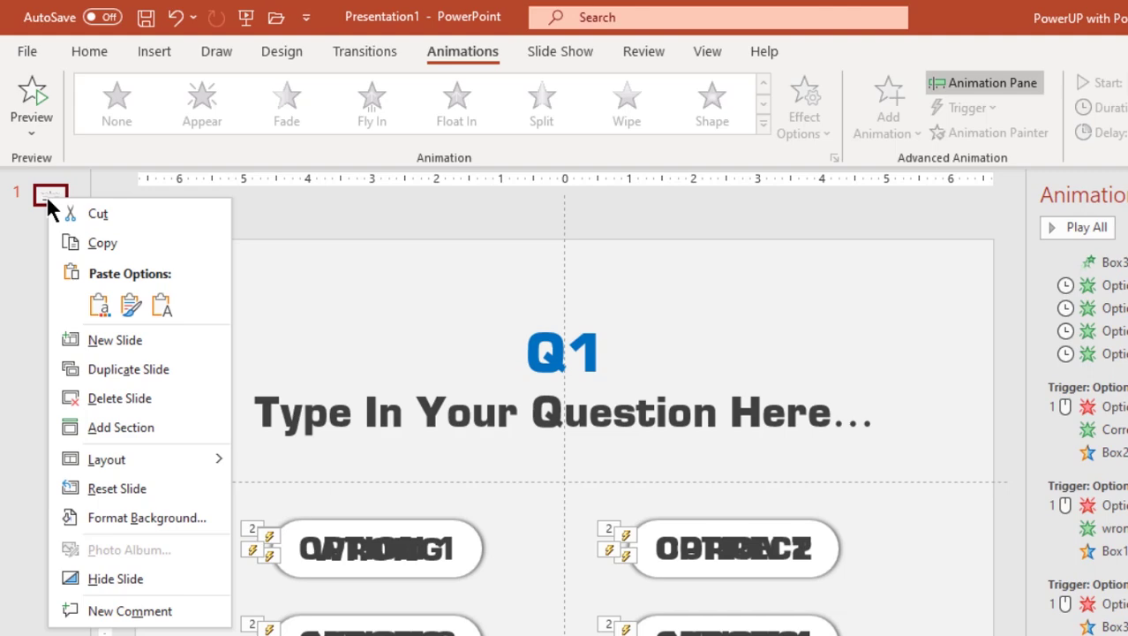
pyautogui.click(121, 370)
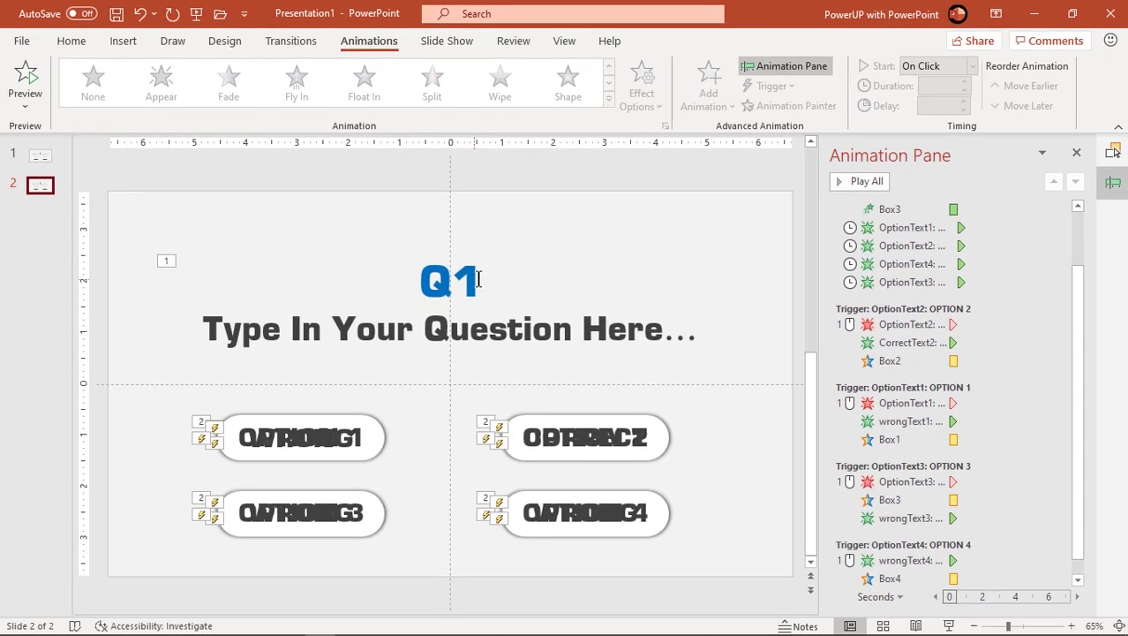
pyautogui.click(477, 279)
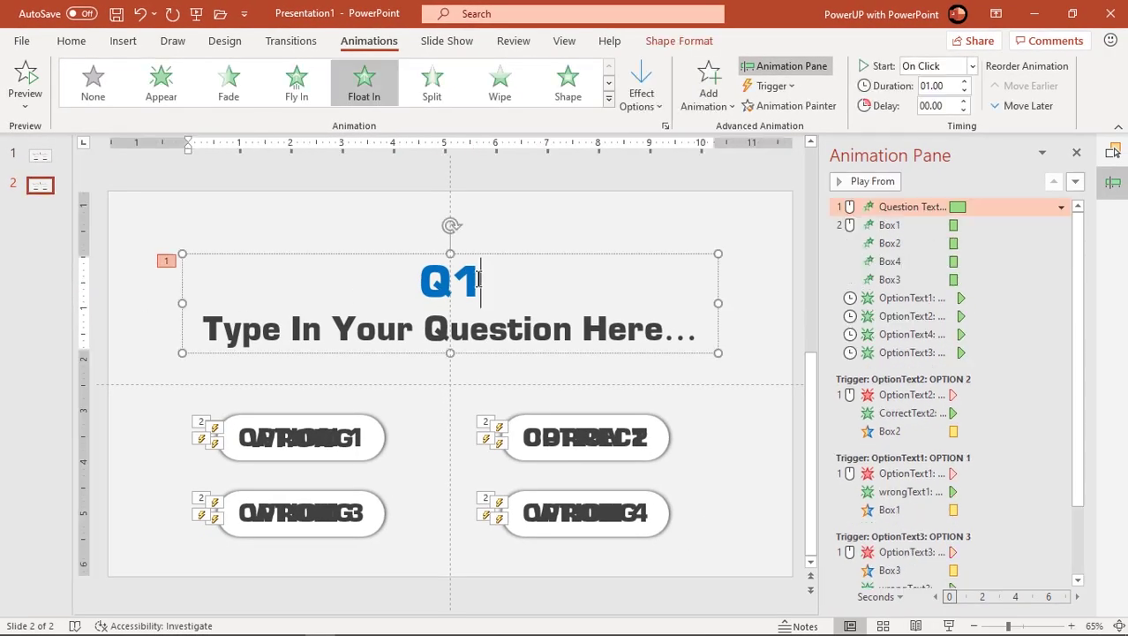
pyautogui.press('BackSpace')
pyautogui.write('2')
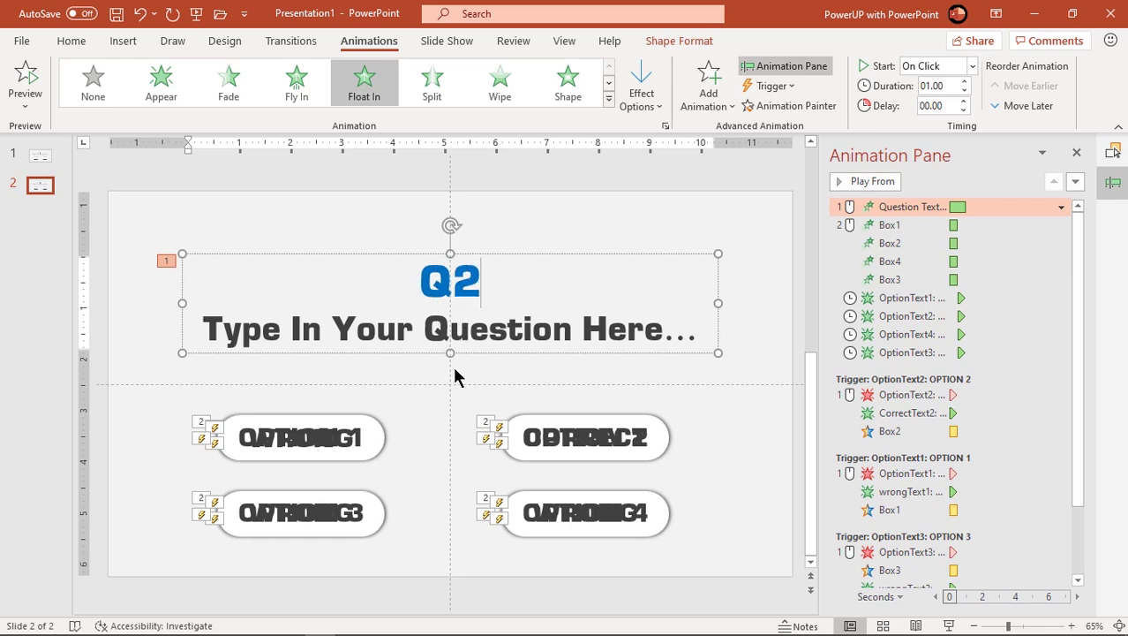
pyautogui.moveTo(452, 376); pyautogui.dragTo(452, 372)
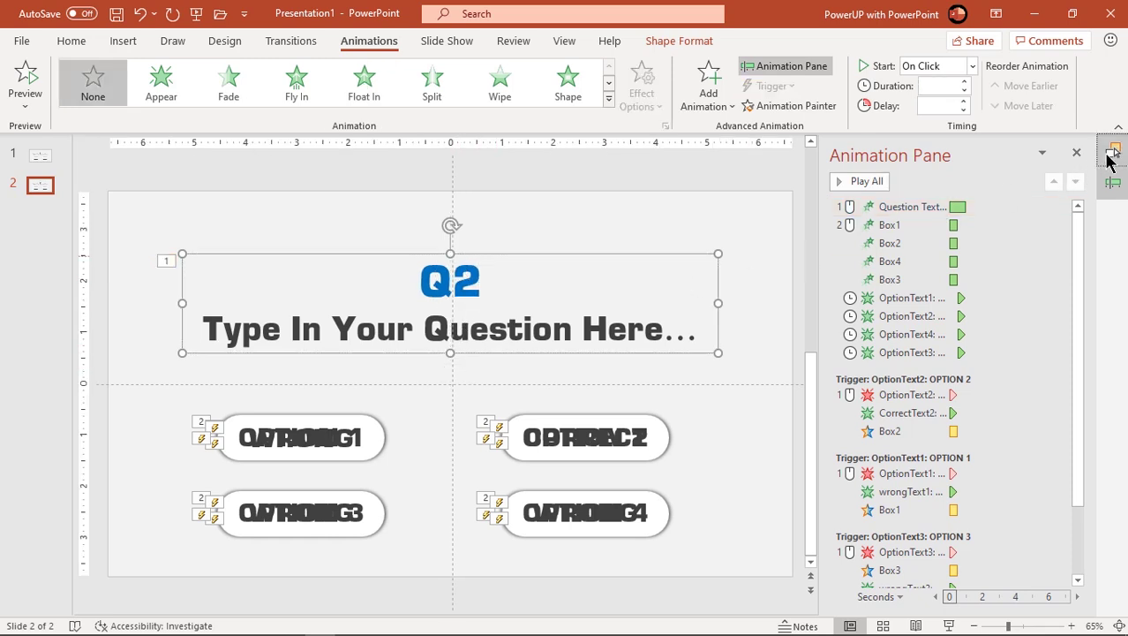
# With the Selection Pane open, swap the correct OPTION 2 group (to bottom-left) with the OPTION 3 group (to top-right).
pyautogui.click(1112, 151)
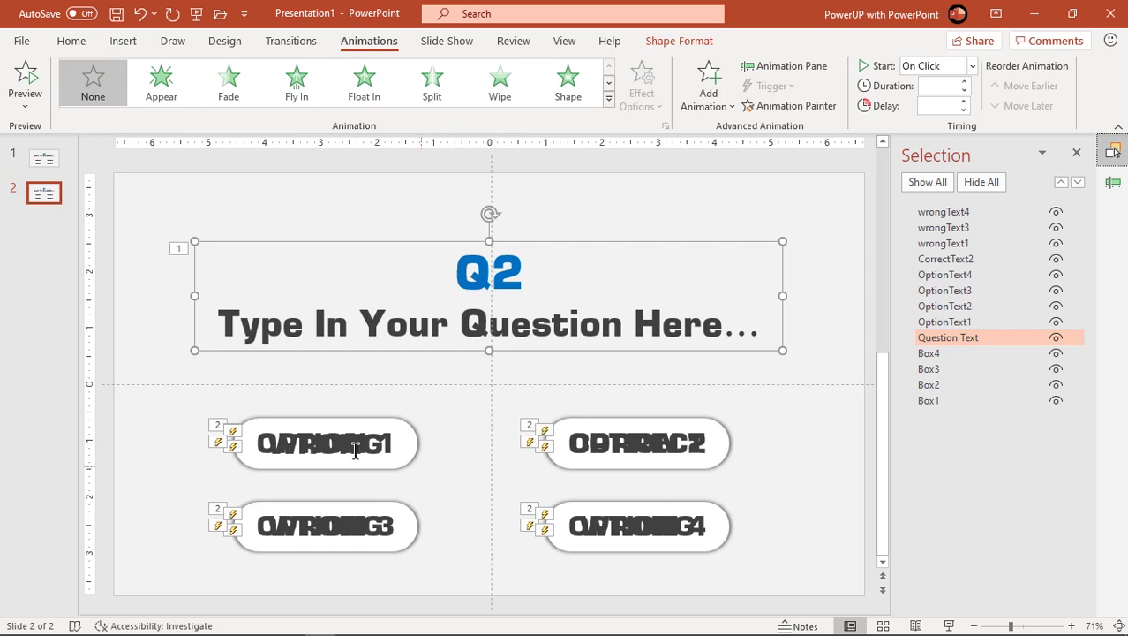
pyautogui.click(189, 404)
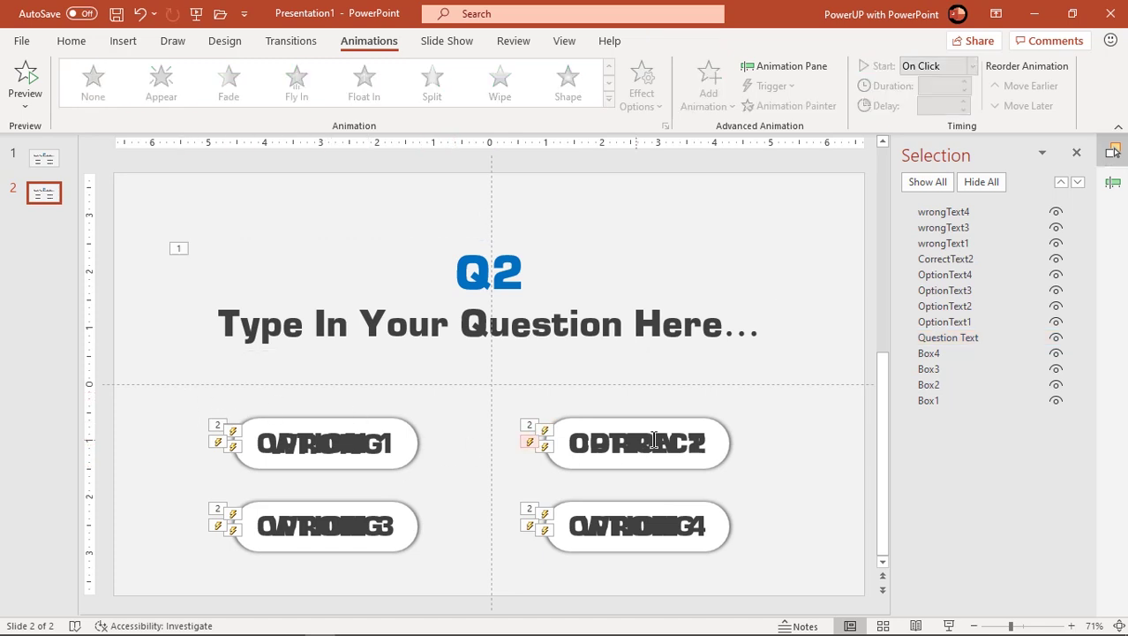
pyautogui.moveTo(788, 473); pyautogui.dragTo(479, 387)
pyautogui.moveTo(169, 477); pyautogui.dragTo(470, 571)
pyautogui.moveTo(409, 508); pyautogui.dragTo(704, 432)
pyautogui.moveTo(391, 368); pyautogui.dragTo(676, 459)
pyautogui.moveTo(583, 380); pyautogui.dragTo(364, 501)
pyautogui.click(163, 474)
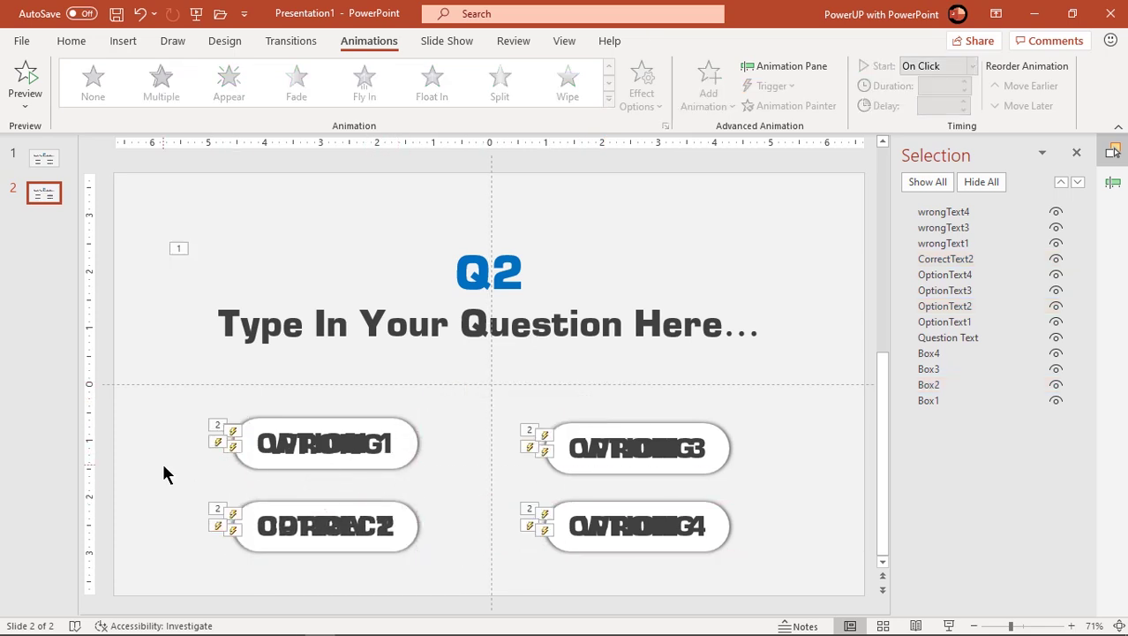